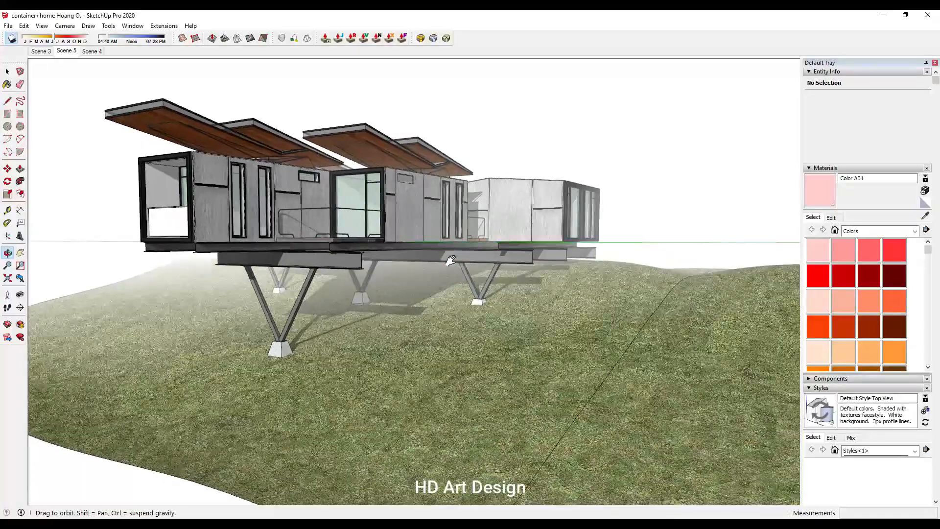
# Step: Switch to Lumion and examine the container house on its hillside, framing it from a low corner viewpoint
pyautogui.scroll(1, 477, 299)
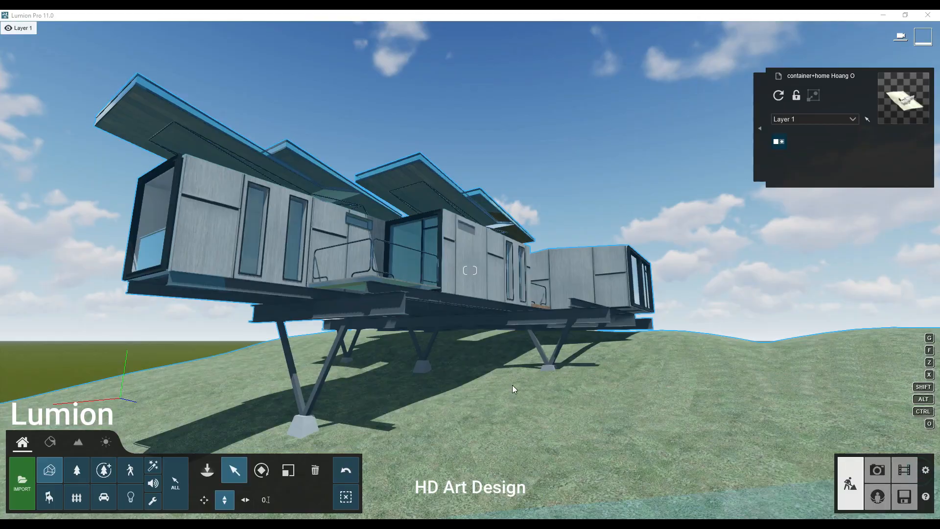
pyautogui.moveTo(513, 389); pyautogui.dragTo(449, 395, button='middle')
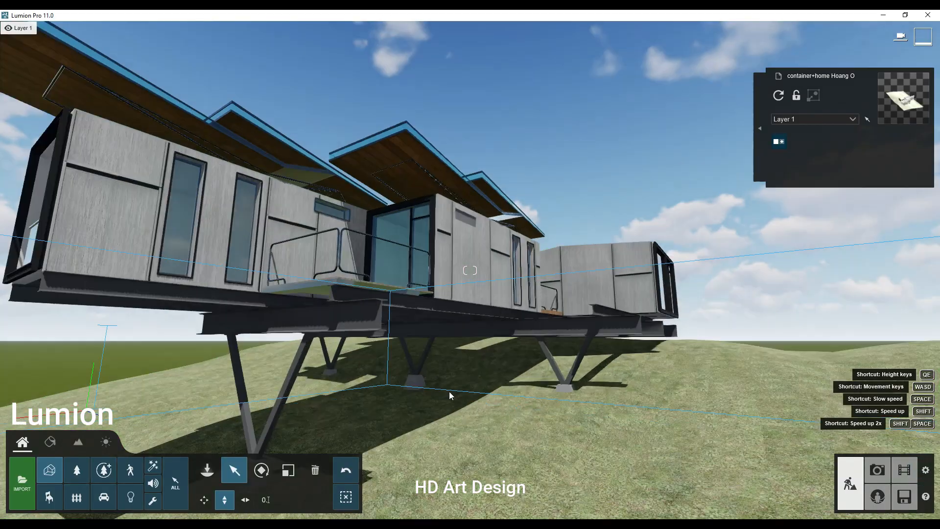
pyautogui.scroll(-5, 403, 366)
pyautogui.scroll(4, 403, 366)
pyautogui.moveTo(403, 365); pyautogui.dragTo(403, 431, button='right')
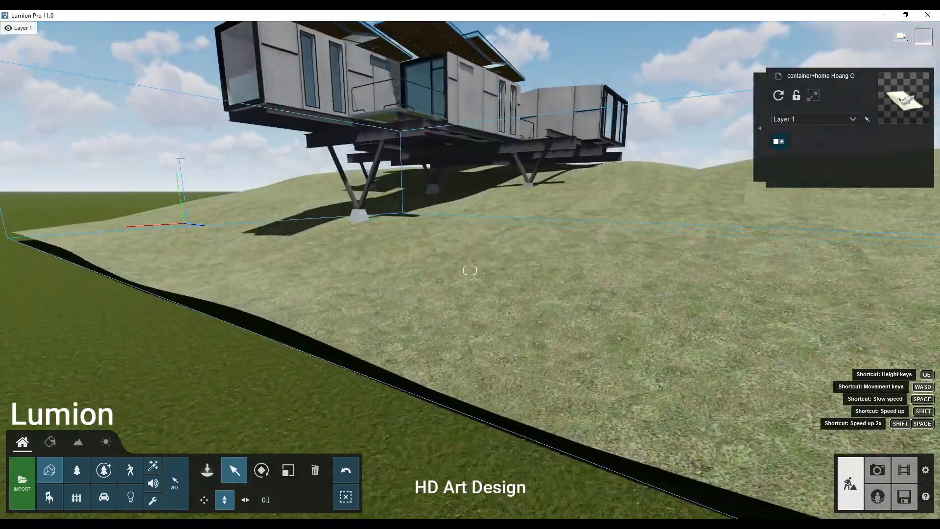
pyautogui.scroll(-5, 470, 270)
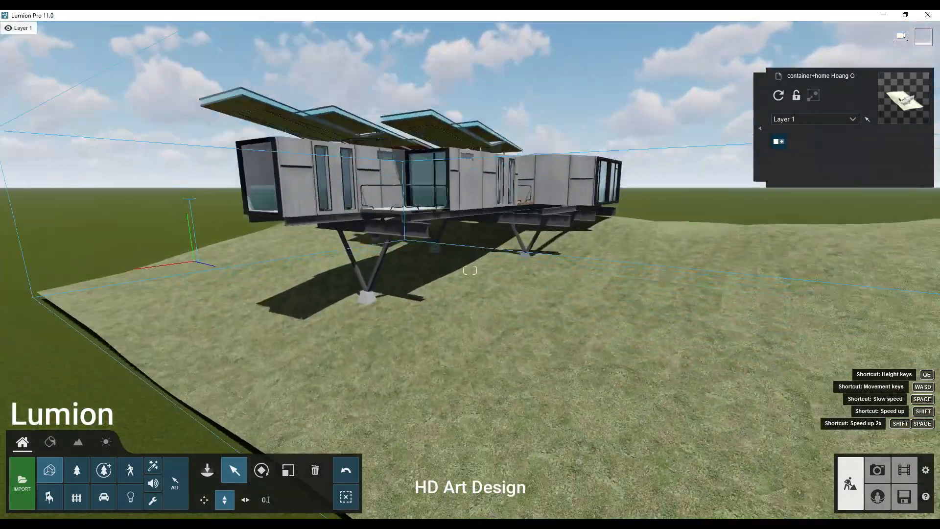
pyautogui.scroll(3, 470, 270)
pyautogui.moveTo(470, 270)
pyautogui.mouseDown(button='right')
pyautogui.moveTo(401, 255)
pyautogui.moveTo(471, 255)
pyautogui.moveTo(514, 273)
pyautogui.moveTo(534, 313)
pyautogui.moveTo(472, 260)
pyautogui.moveTo(472, 225)
pyautogui.moveTo(402, 216)
pyautogui.moveTo(457, 263)
pyautogui.moveTo(507, 244)
pyautogui.moveTo(418, 270)
pyautogui.moveTo(465, 269)
pyautogui.moveTo(484, 292)
pyautogui.moveTo(474, 277)
pyautogui.moveTo(484, 274)
pyautogui.mouseUp(button='right')
pyautogui.press('a')
pyautogui.press('q')
pyautogui.press('w')
pyautogui.press('d')
pyautogui.press('s')
pyautogui.press('e')
pyautogui.press('a')
pyautogui.press('d')
pyautogui.press('d')
pyautogui.press('w')
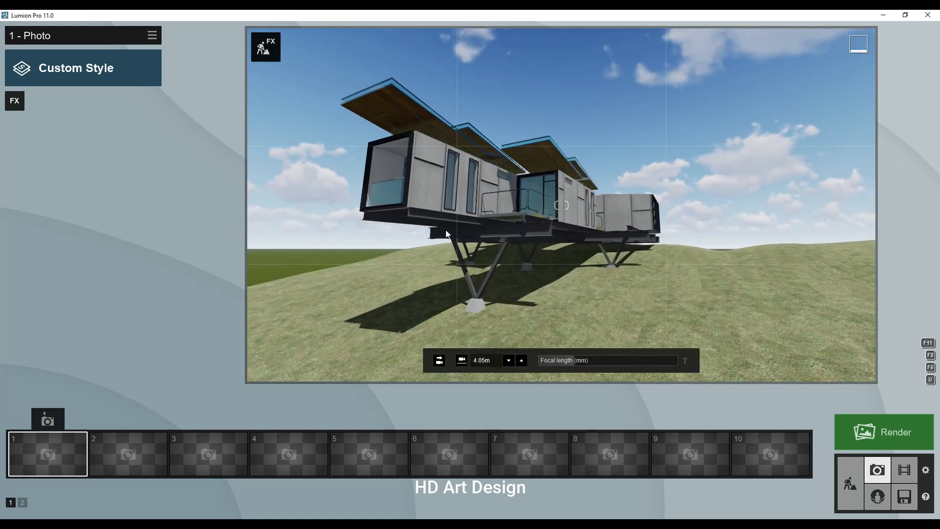
# Step: Add the 2-Point Perspective effect to the first photo and enable it
pyautogui.click(15, 95)
pyautogui.click(514, 188)
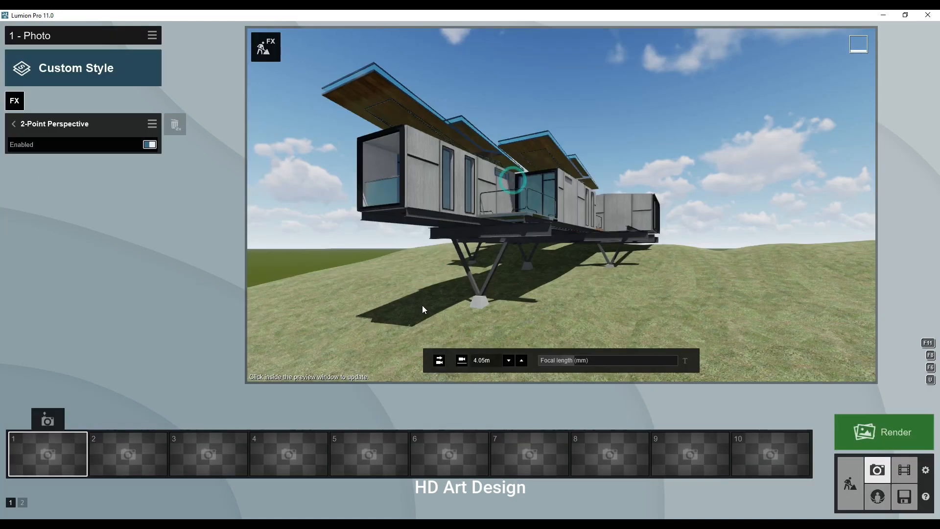
pyautogui.click(849, 475)
pyautogui.click(877, 470)
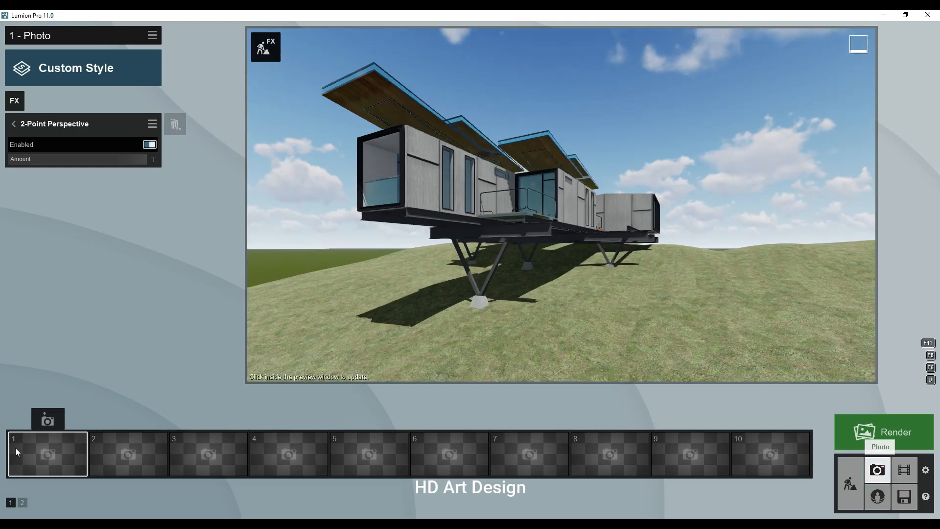
# Step: Reframe the house from a camera height of about 3.71 m, store the view as photo 1 and return to build mode
pyautogui.moveTo(470, 245); pyautogui.dragTo(441, 240, button='right')
pyautogui.press('d')
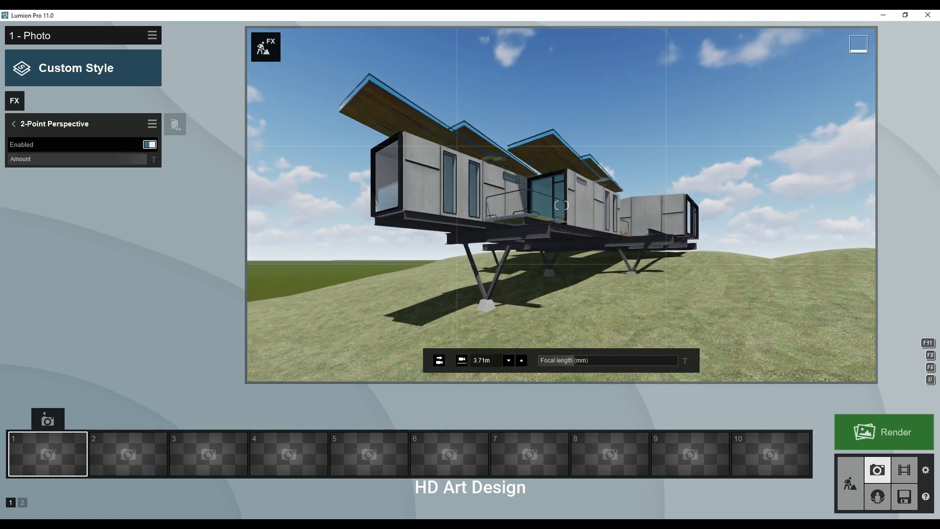
pyautogui.click(48, 420)
pyautogui.click(850, 484)
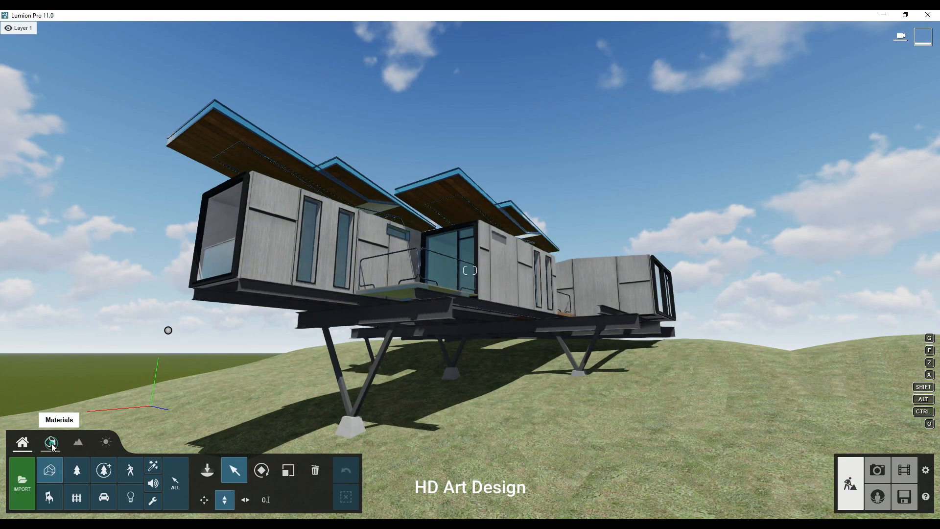
# Step: Apply the Wild Grass 02 3D grass material to the hillside terrain and save the material change
pyautogui.click(51, 443)
pyautogui.moveTo(490, 343); pyautogui.dragTo(491, 376, button='right')
pyautogui.click(447, 394)
pyautogui.click(63, 274)
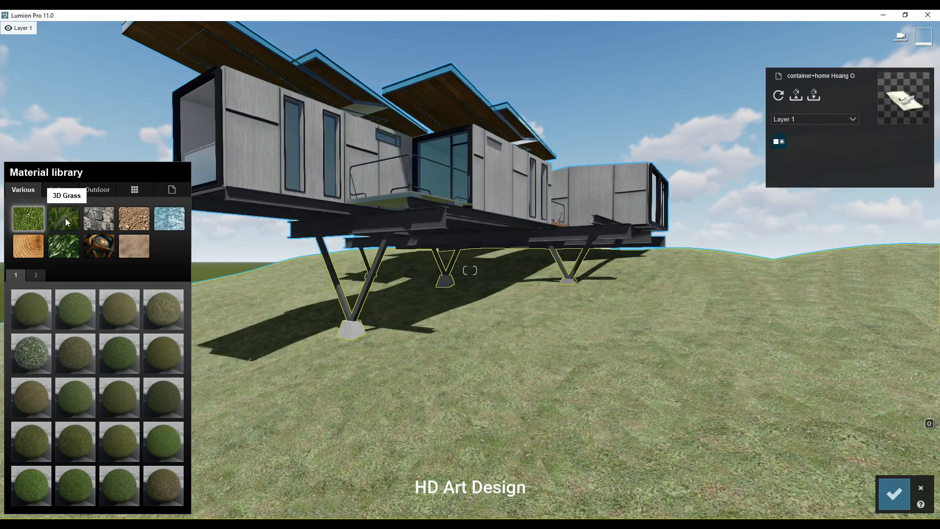
pyautogui.click(75, 441)
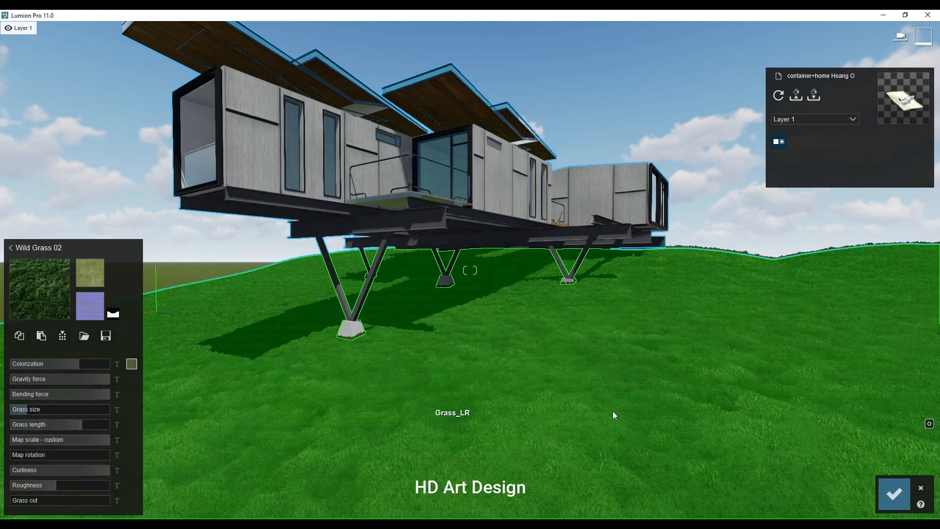
pyautogui.click(895, 494)
# Step: Apply the indoor metal material Aluminium to the steel floor beams and V-shaped supports under the house
pyautogui.moveTo(793, 455); pyautogui.dragTo(775, 370, button='right')
pyautogui.press('w')
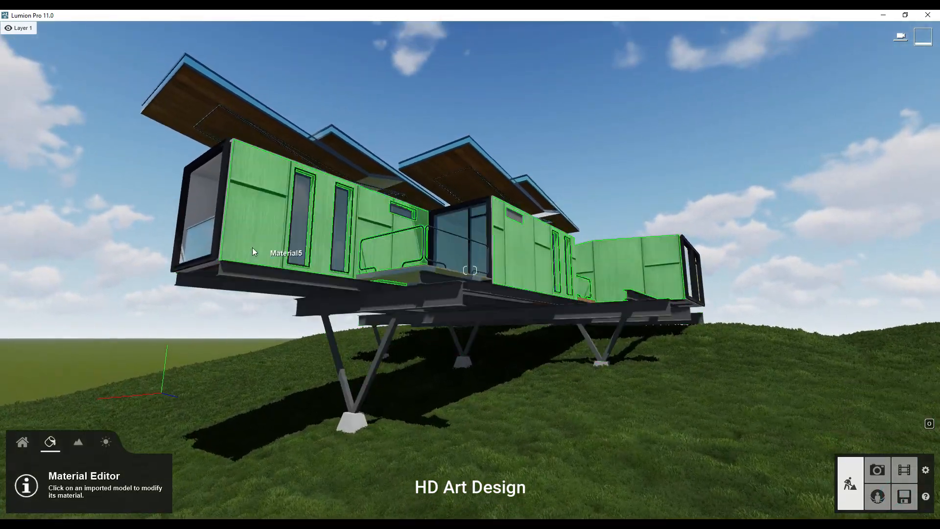
pyautogui.click(380, 324)
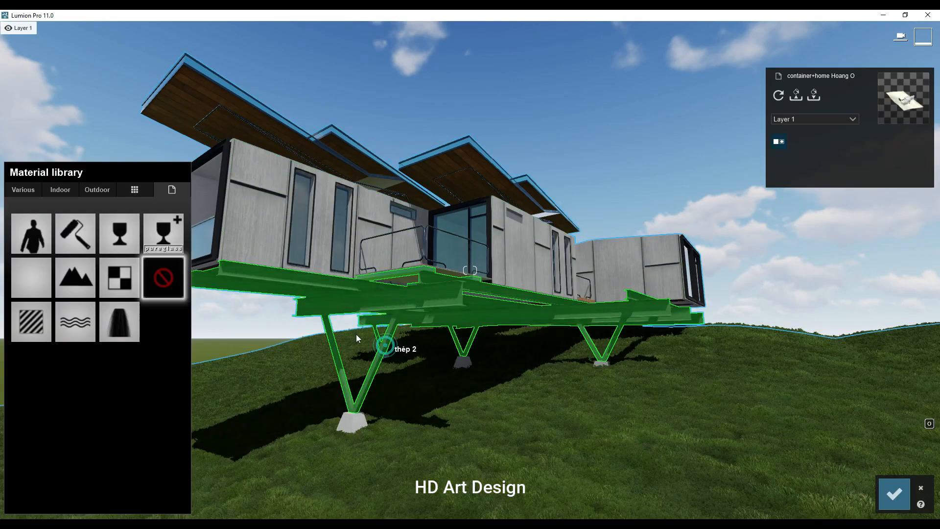
pyautogui.click(61, 190)
pyautogui.click(134, 218)
pyautogui.press('w')
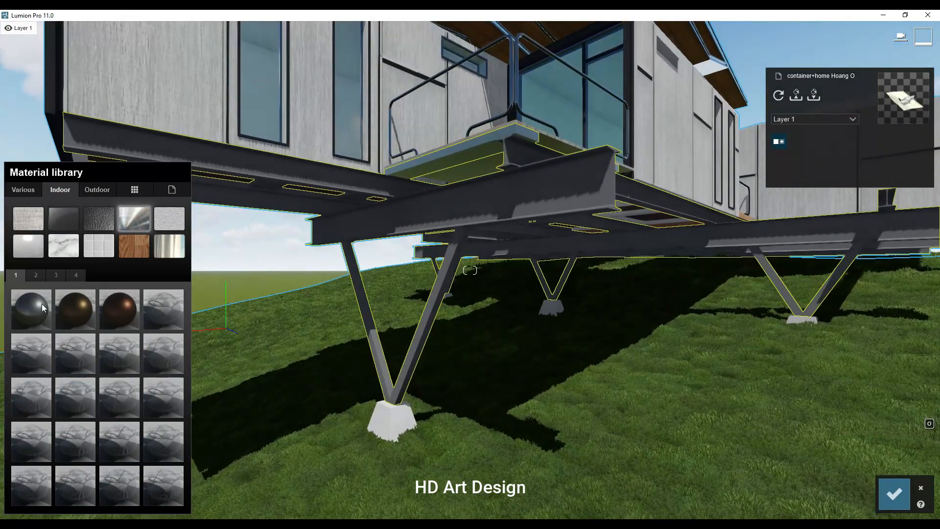
pyautogui.click(42, 308)
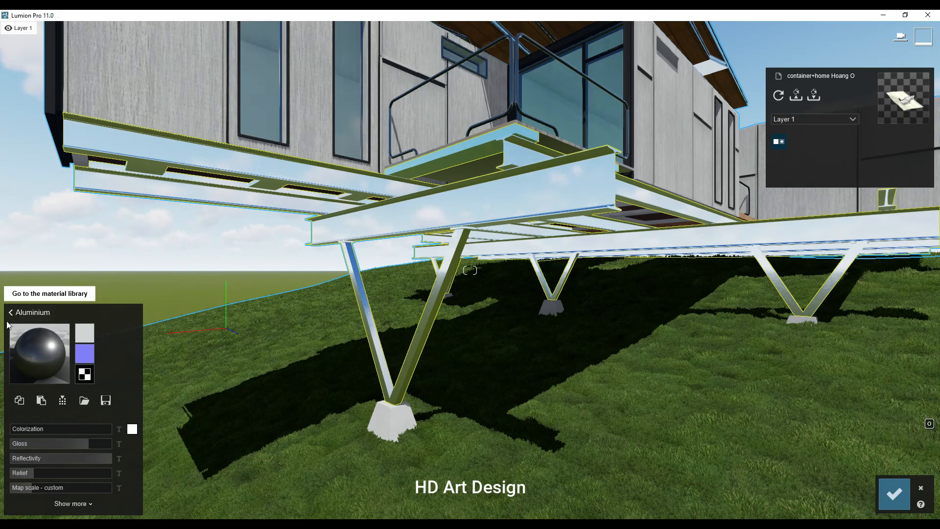
# Step: Tint the beams' aluminium black with stronger colorization, and reduce its gloss and reflectivity
pyautogui.click(62, 502)
pyautogui.click(131, 332)
pyautogui.moveTo(196, 372); pyautogui.dragTo(133, 422)
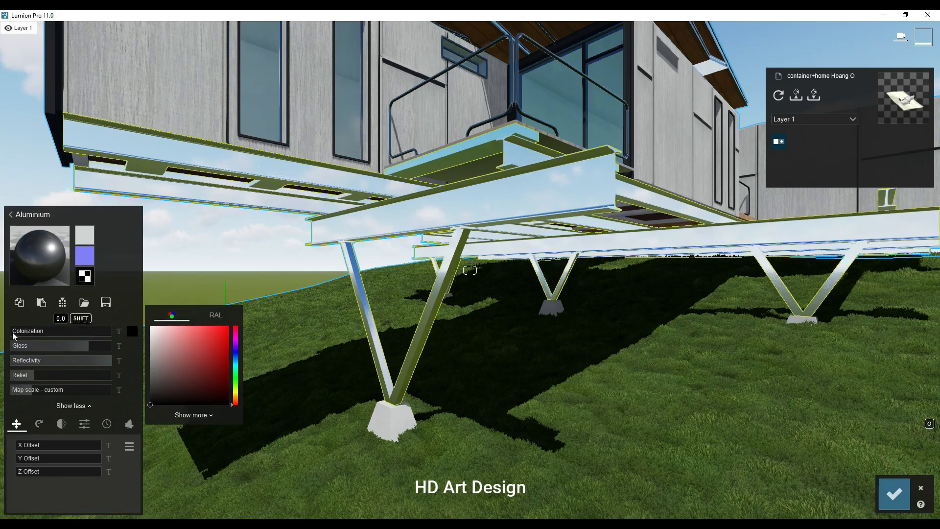
pyautogui.moveTo(13, 332); pyautogui.dragTo(53, 349)
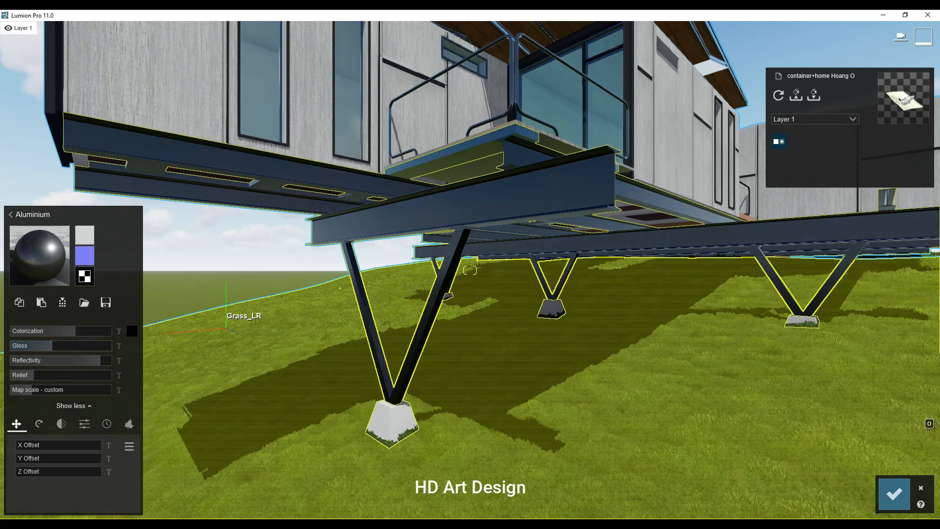
# Step: Give the beams' aluminium a silver-metal weathering of 0.2
pyautogui.press('s')
pyautogui.moveTo(235, 323)
pyautogui.mouseDown(button='right')
pyautogui.moveTo(237, 289)
pyautogui.moveTo(237, 314)
pyautogui.mouseUp(button='right')
pyautogui.click(106, 423)
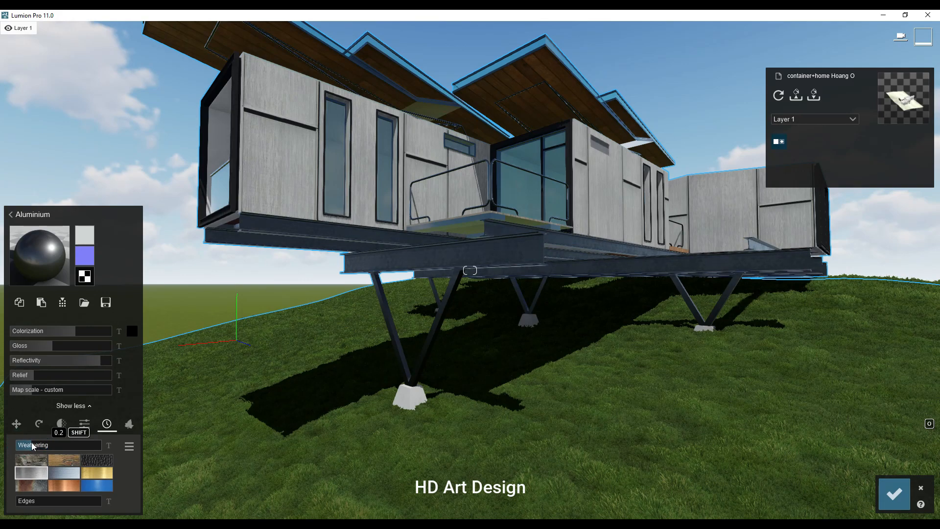
# Step: Apply the indoor metal material Aluminium to the dark window, door and container end frames
pyautogui.moveTo(467, 358); pyautogui.dragTo(458, 310, button='right')
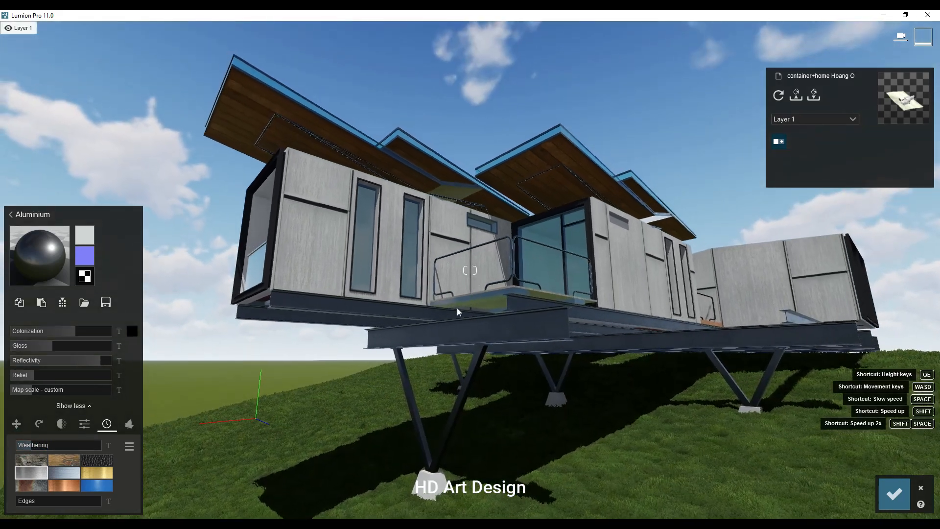
pyautogui.click(515, 266)
pyautogui.click(60, 190)
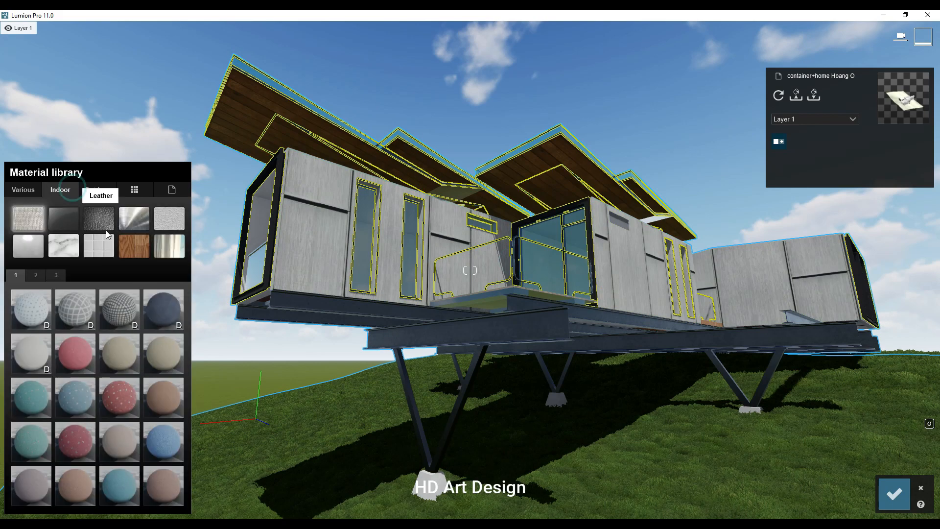
pyautogui.click(134, 218)
pyautogui.click(46, 319)
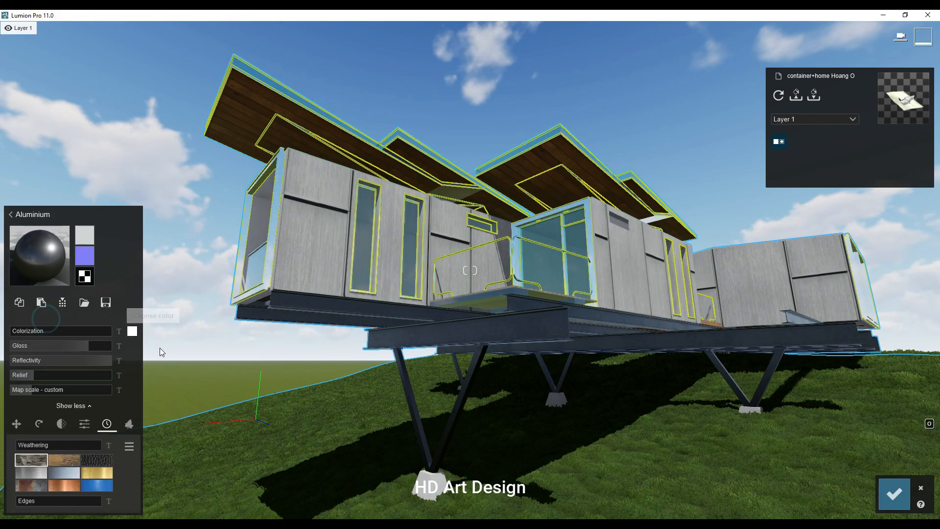
# Step: Tint the frames' aluminium black with strong colorization and set a silver-metal weathering of 0.2
pyautogui.click(133, 331)
pyautogui.moveTo(56, 333); pyautogui.dragTo(93, 336)
pyautogui.click(33, 476)
pyautogui.click(30, 443)
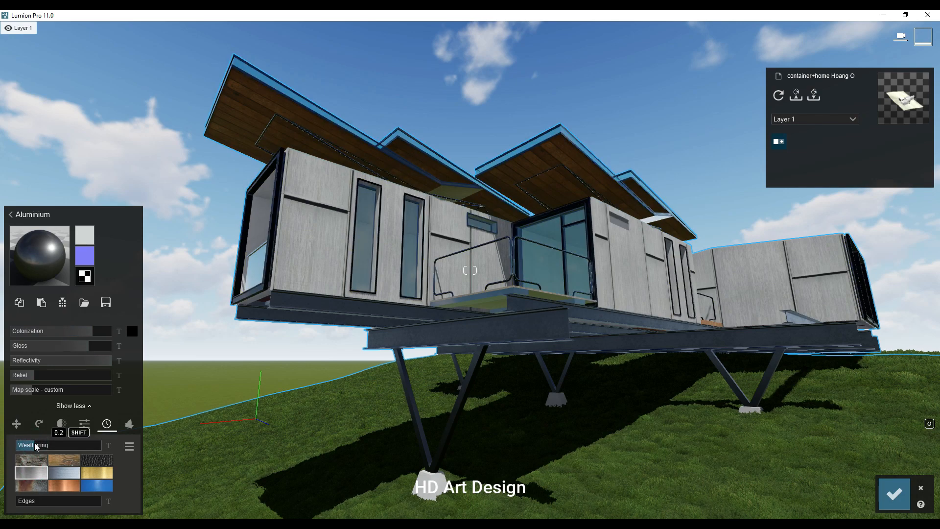
# Step: Apply Concrete 001 1024 to the support footings, reduce its gloss and reflectivity, and raise the weathering to near maximum
pyautogui.press('w')
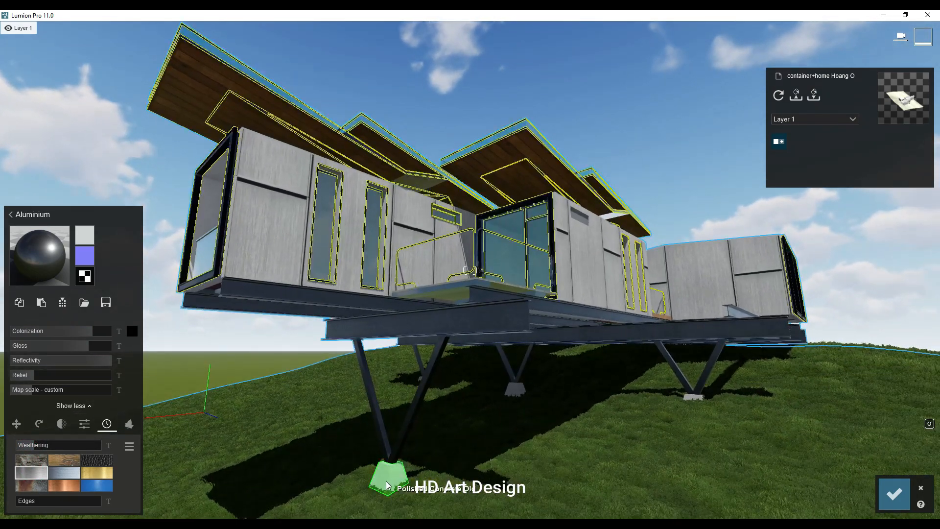
pyautogui.click(387, 485)
pyautogui.click(97, 190)
pyautogui.click(61, 212)
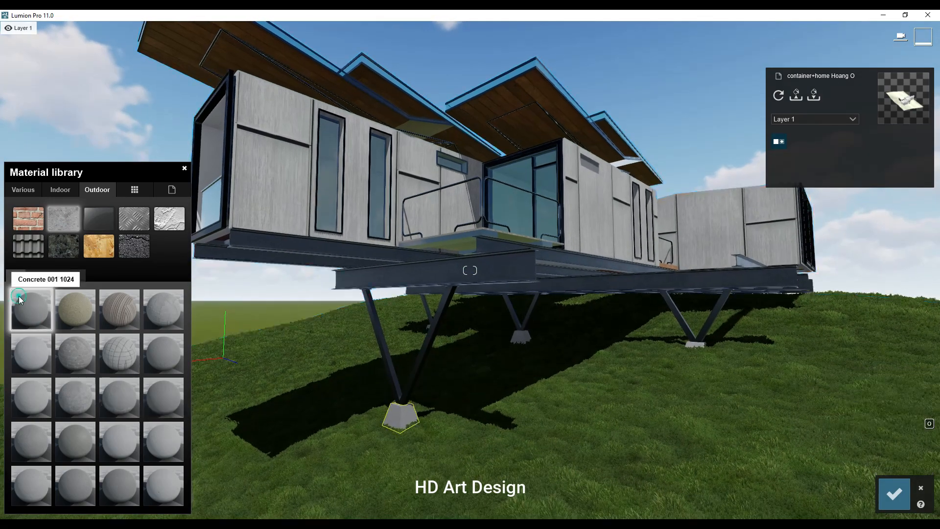
pyautogui.click(28, 313)
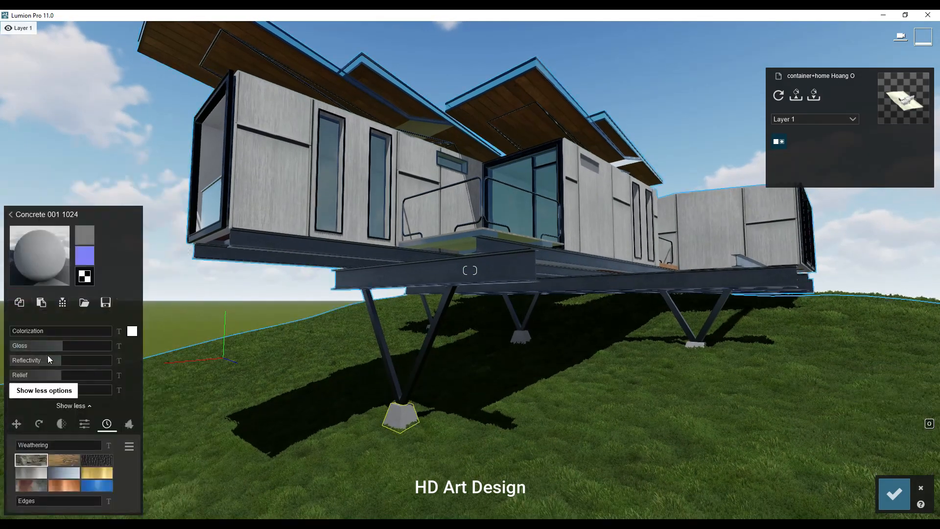
pyautogui.moveTo(80, 438); pyautogui.dragTo(96, 437)
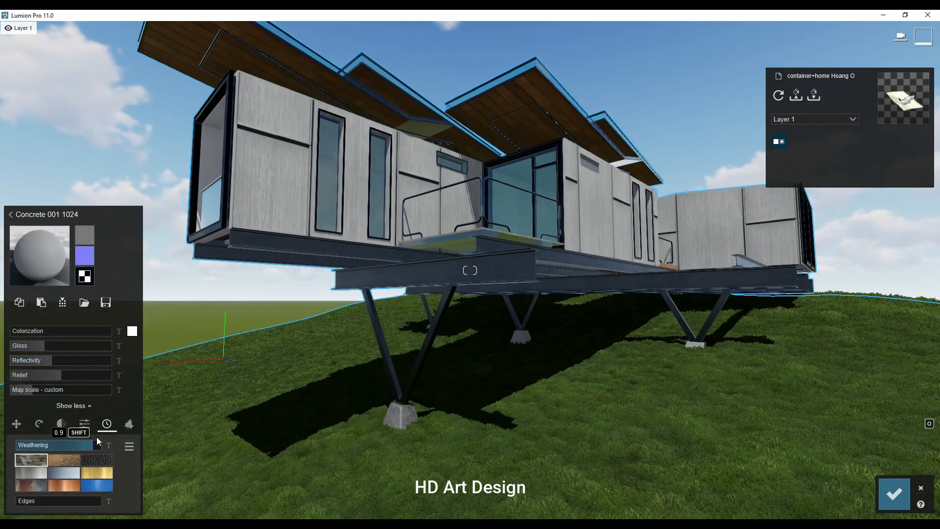
# Step: Replace the window and door glass with Interior Volume Glass 004 and save the material changes
pyautogui.moveTo(354, 388); pyautogui.dragTo(373, 338, button='right')
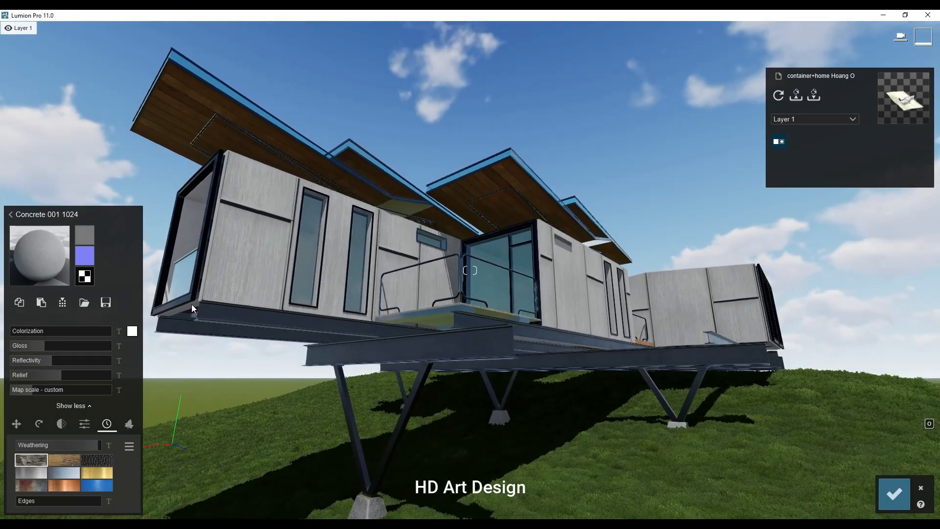
pyautogui.click(305, 264)
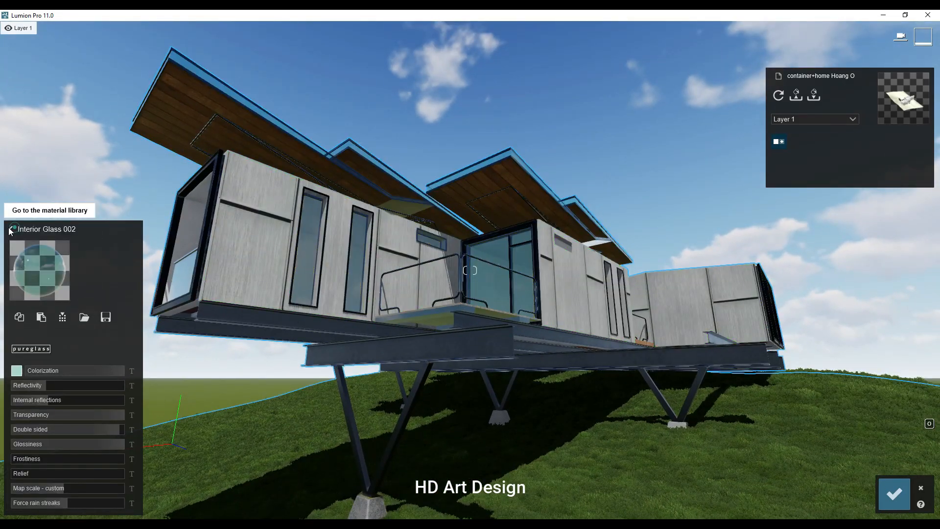
pyautogui.click(33, 267)
pyautogui.click(180, 352)
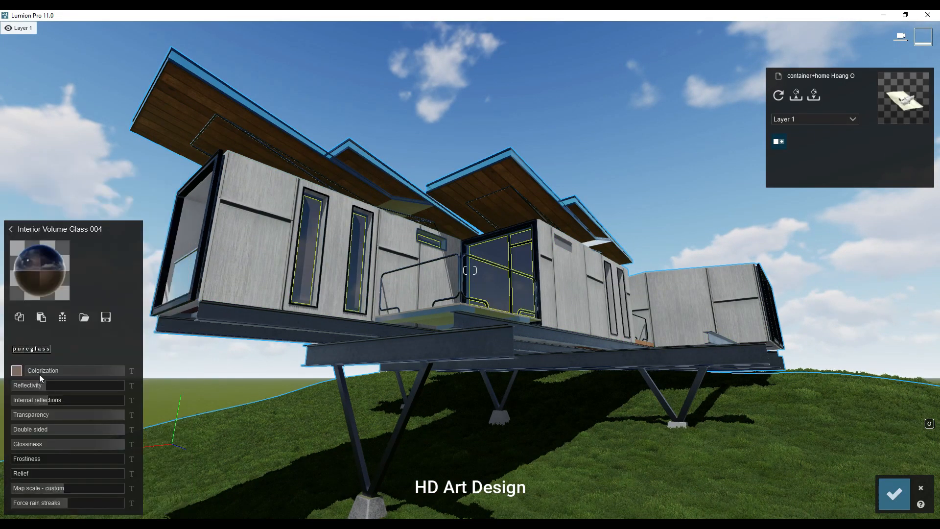
pyautogui.click(894, 493)
# Step: Select the wooden roof undersides, browse the outdoor and indoor woods, and try Polii Wood Planks 32 3k on them
pyautogui.click(500, 205)
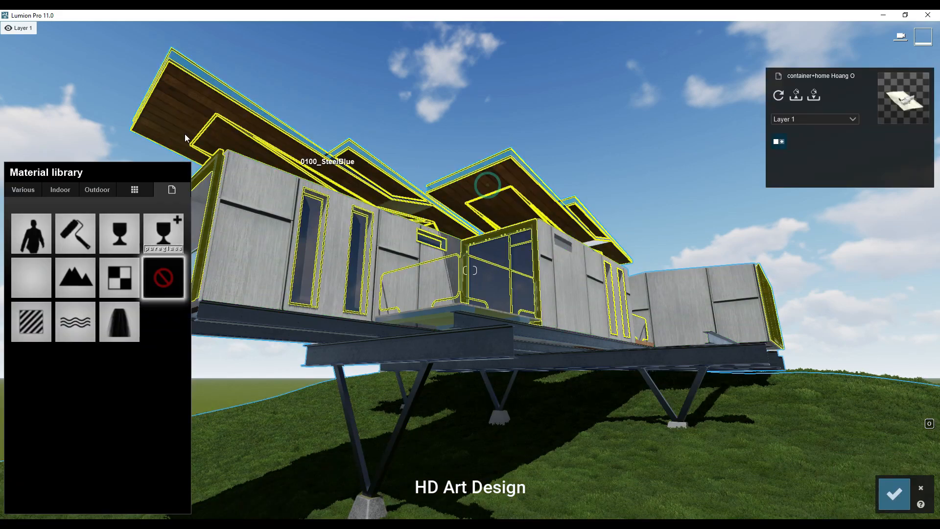
pyautogui.click(86, 191)
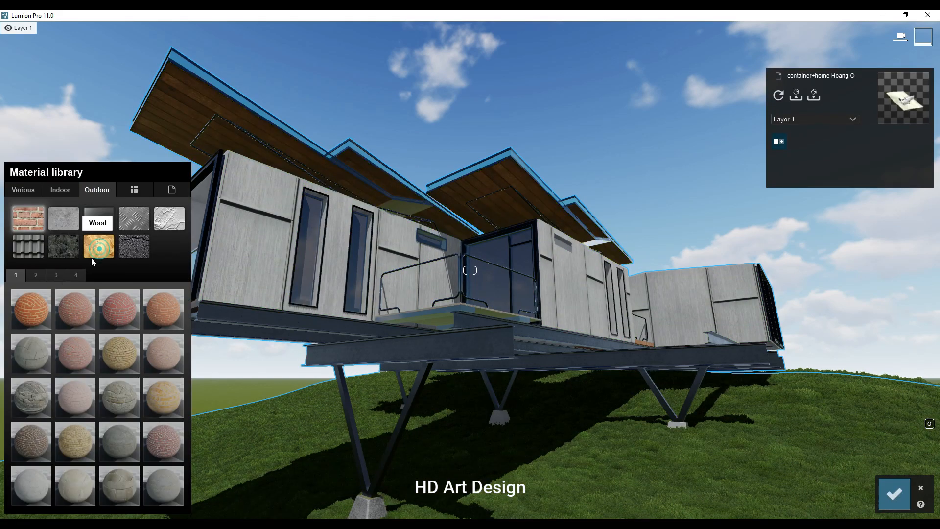
pyautogui.click(98, 246)
pyautogui.click(36, 275)
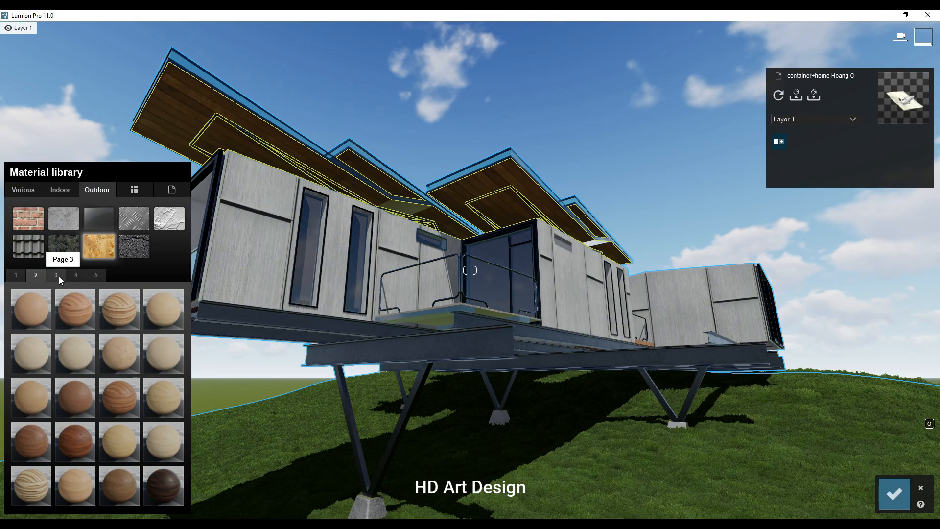
pyautogui.click(59, 276)
pyautogui.click(74, 275)
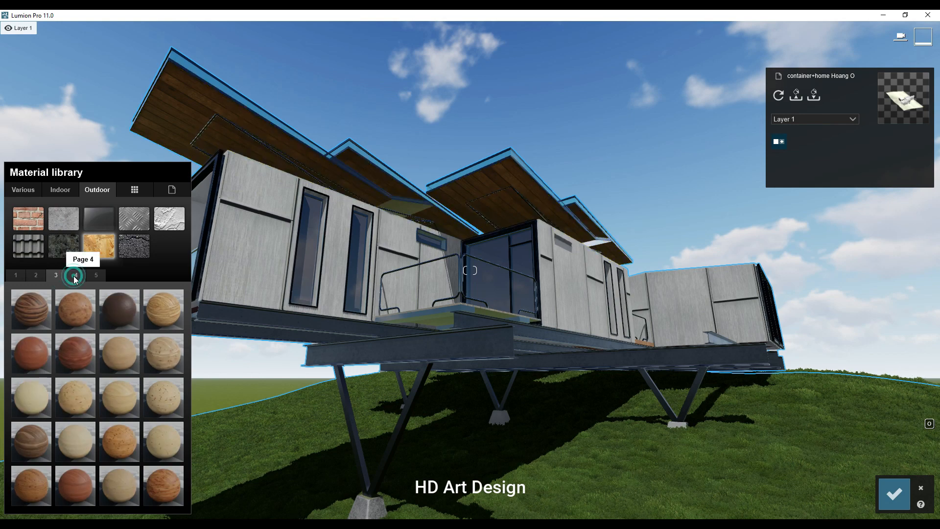
pyautogui.click(56, 275)
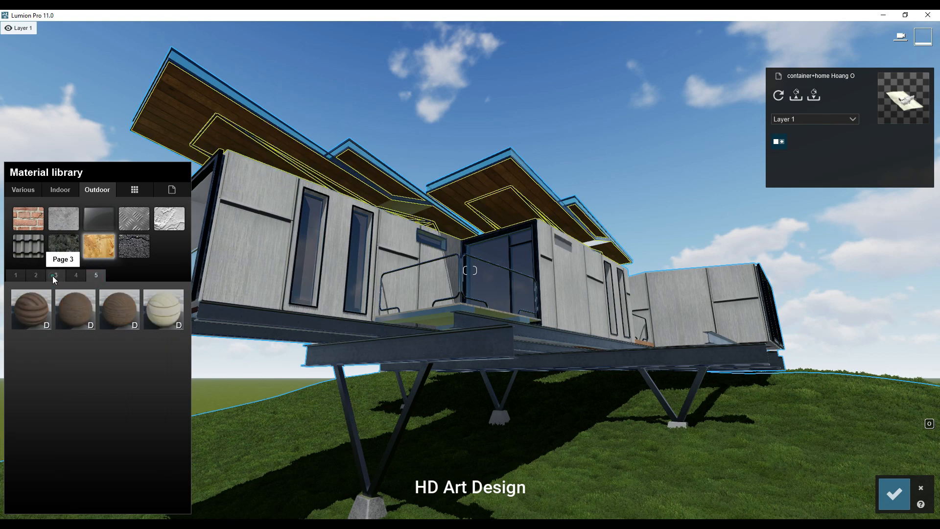
pyautogui.click(61, 189)
pyautogui.click(133, 246)
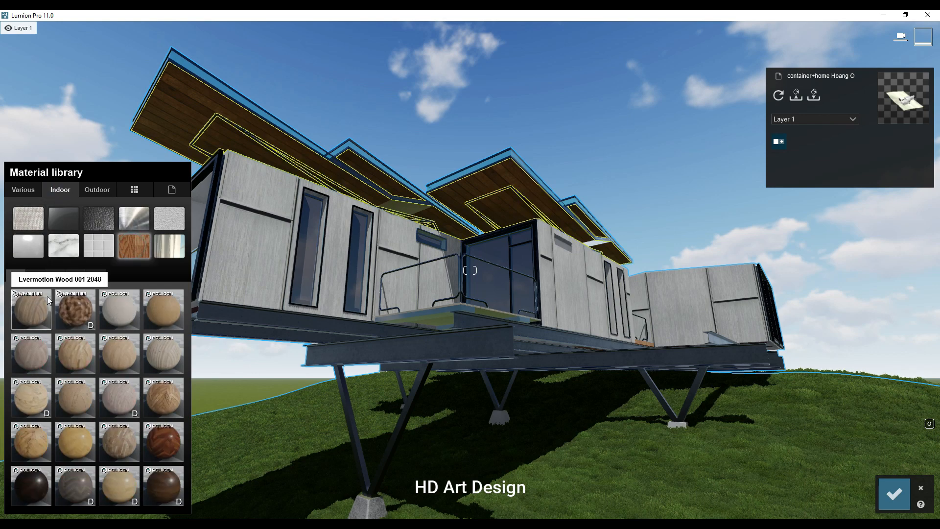
pyautogui.click(36, 275)
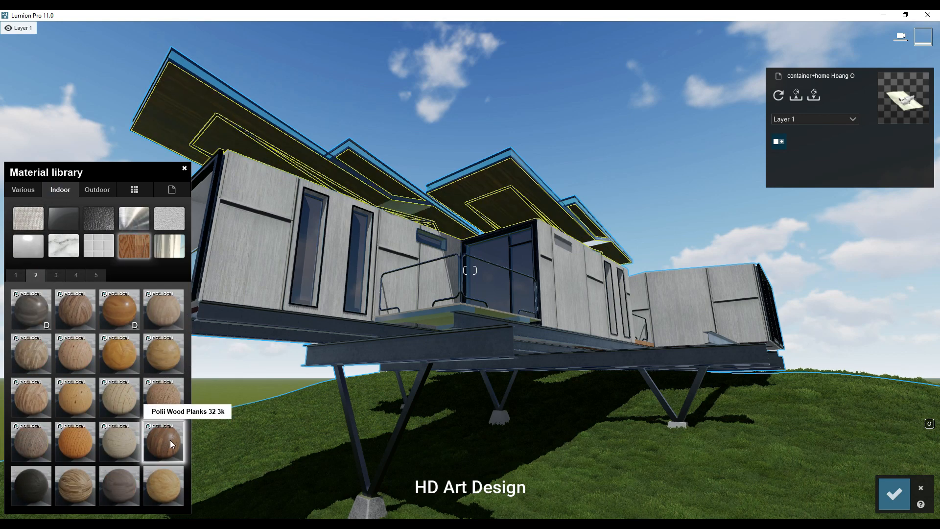
pyautogui.click(56, 277)
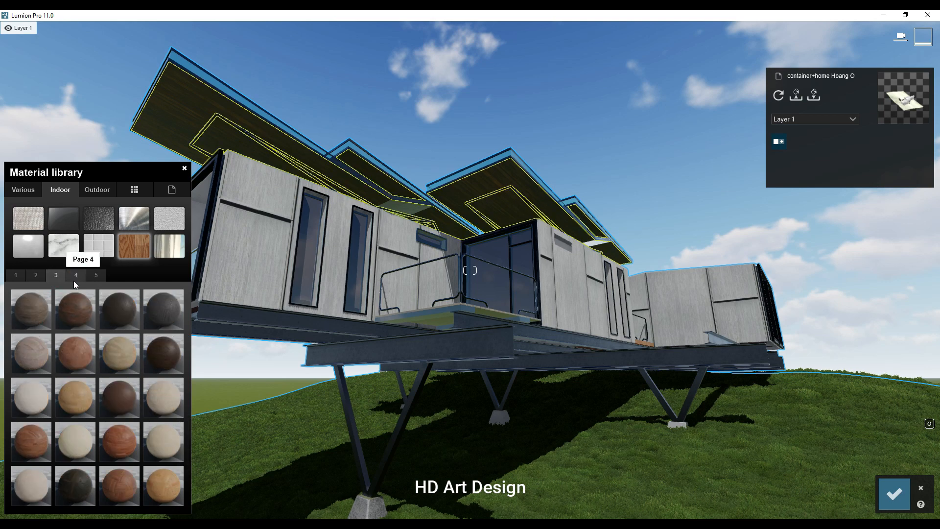
# Step: Apply the outdoor wood Polii Wood Flooring 06 3k to the roof undersides
pyautogui.click(91, 189)
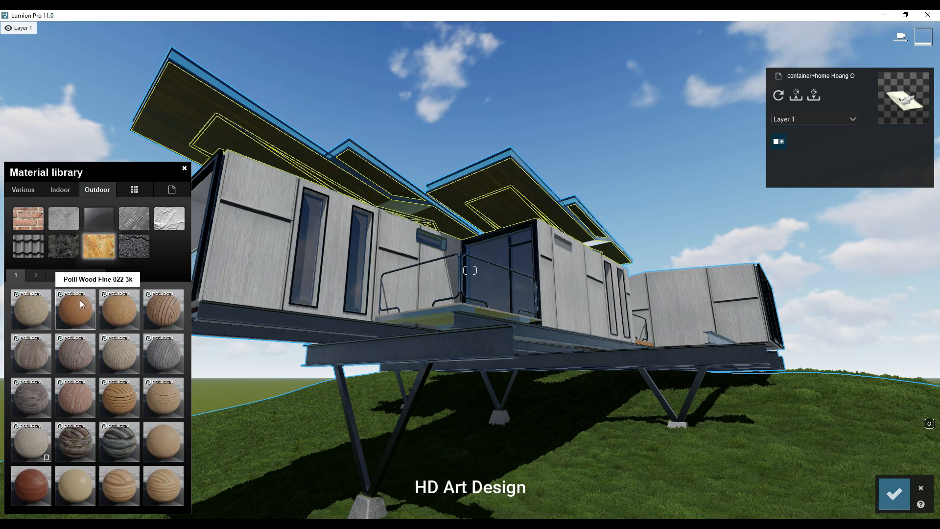
pyautogui.click(43, 276)
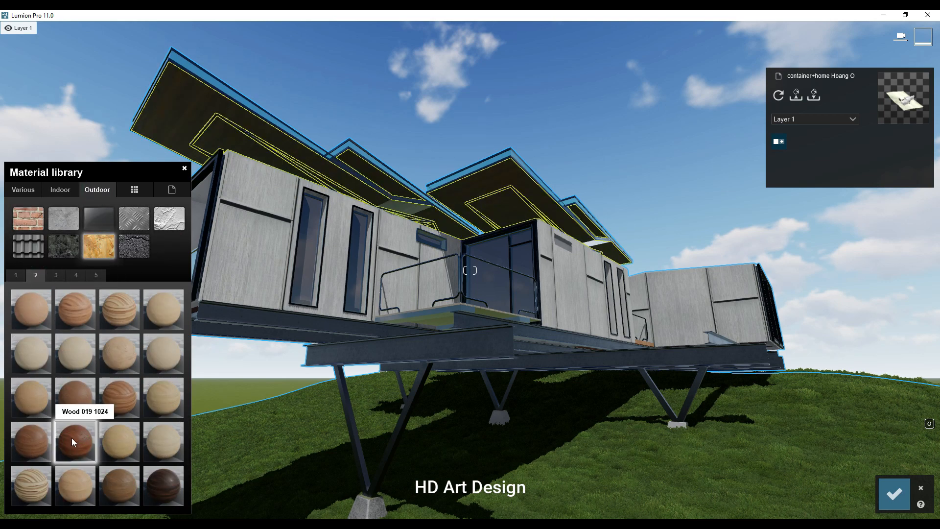
pyautogui.click(17, 275)
pyautogui.click(162, 309)
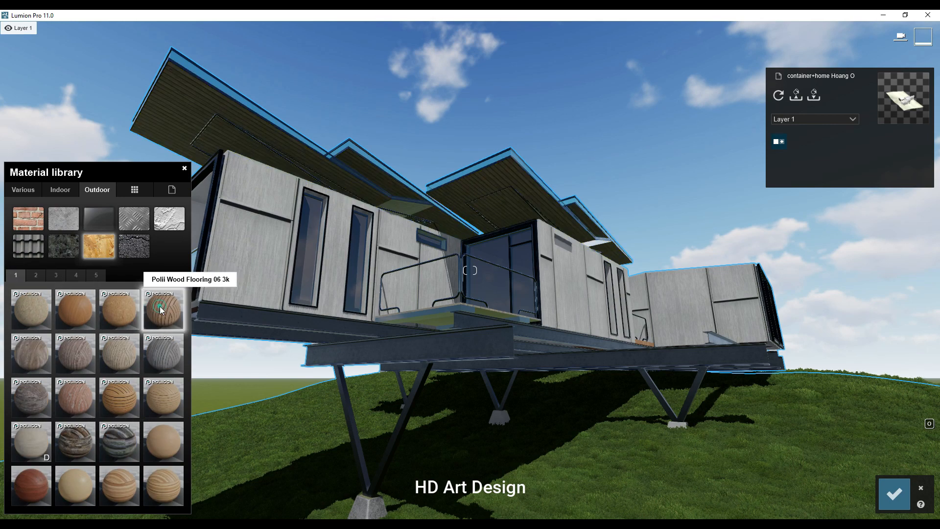
# Step: Give the roof underside planks a wood weathering of 0.6 and adjust their map scale for wider boards
pyautogui.click(58, 460)
pyautogui.moveTo(21, 442)
pyautogui.mouseDown()
pyautogui.moveTo(51, 442)
pyautogui.moveTo(17, 428)
pyautogui.mouseUp()
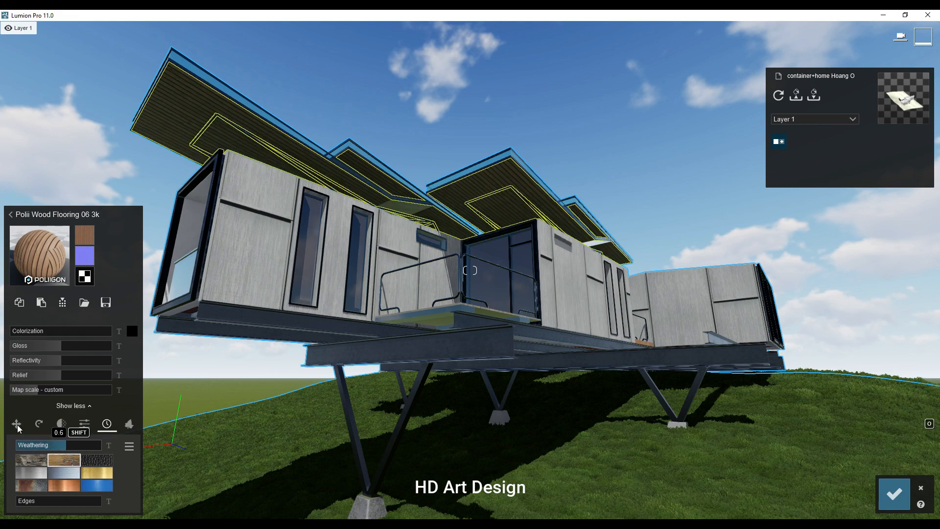
pyautogui.click(38, 387)
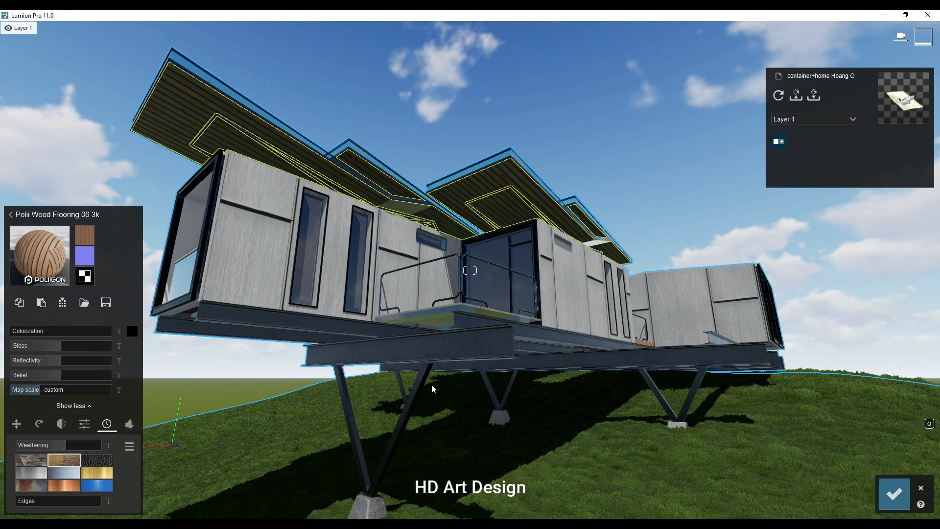
# Step: Compare outdoor concretes on the container walls, apply Concrete 019 1024, and add light weathering
pyautogui.moveTo(432, 389); pyautogui.dragTo(433, 398, button='right')
pyautogui.click(569, 295)
pyautogui.click(97, 191)
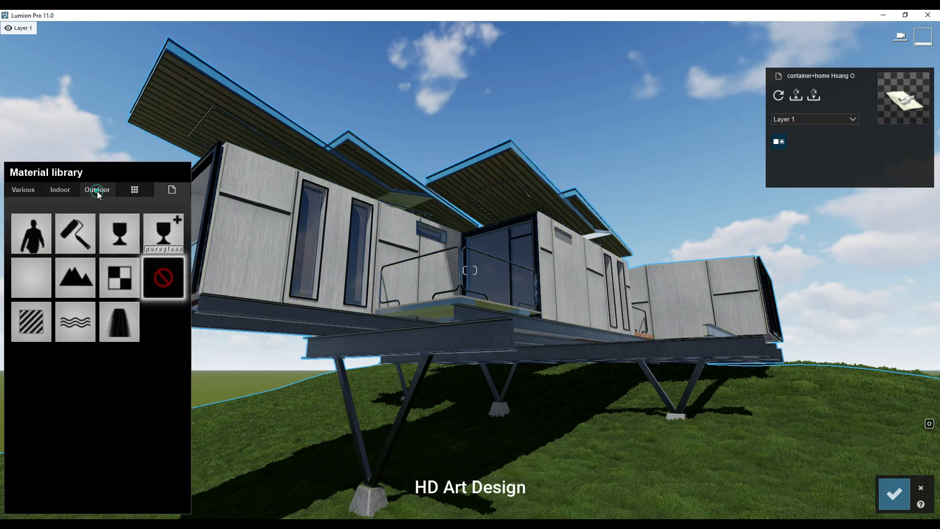
pyautogui.click(66, 216)
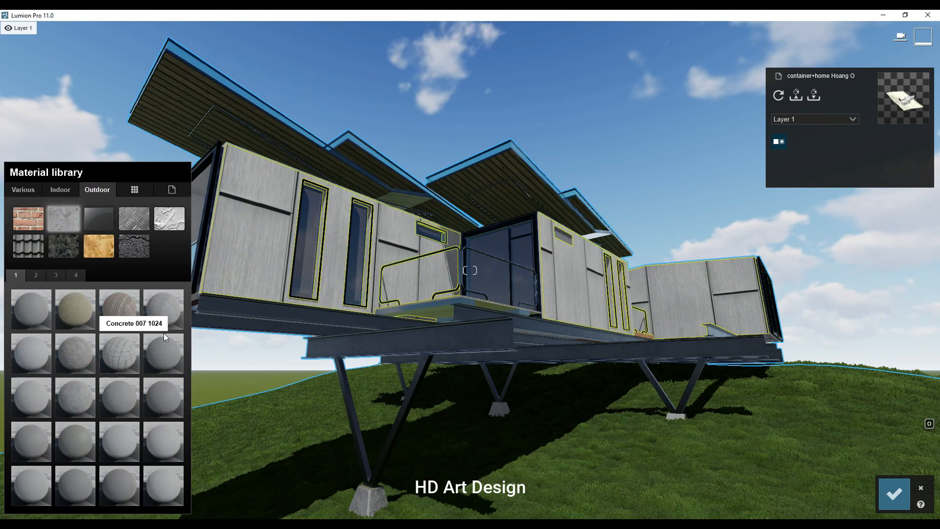
pyautogui.click(22, 360)
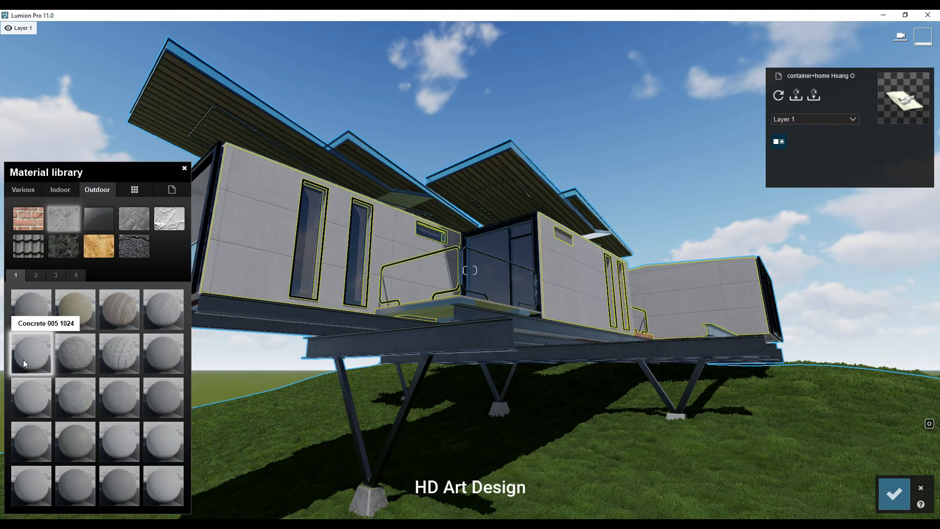
pyautogui.click(24, 385)
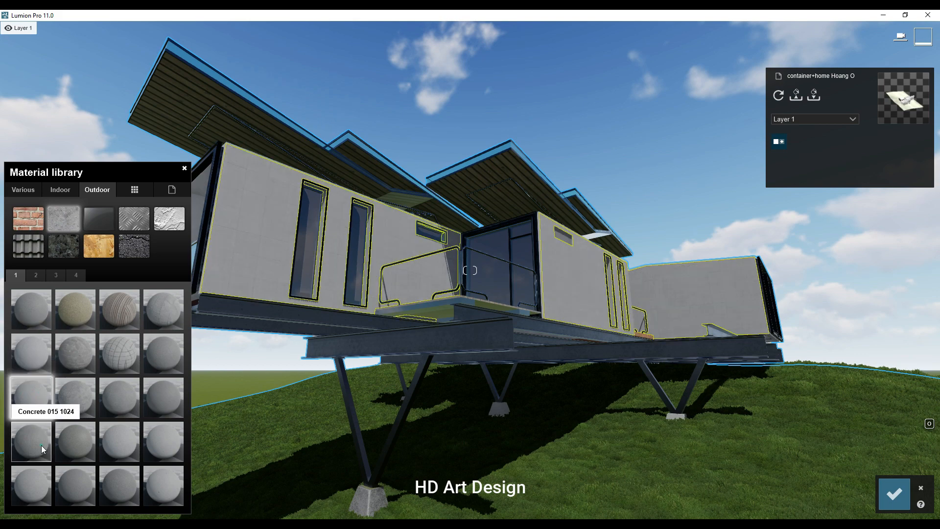
pyautogui.click(33, 484)
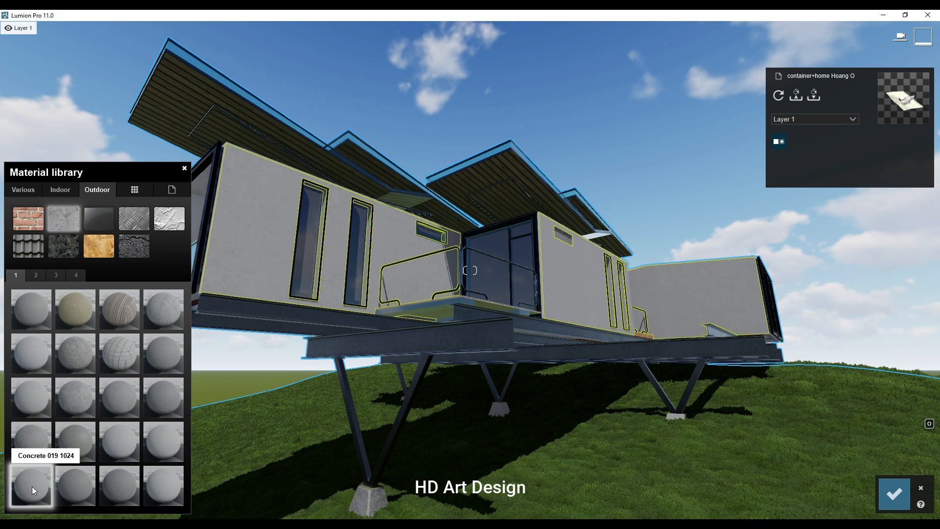
pyautogui.click(113, 489)
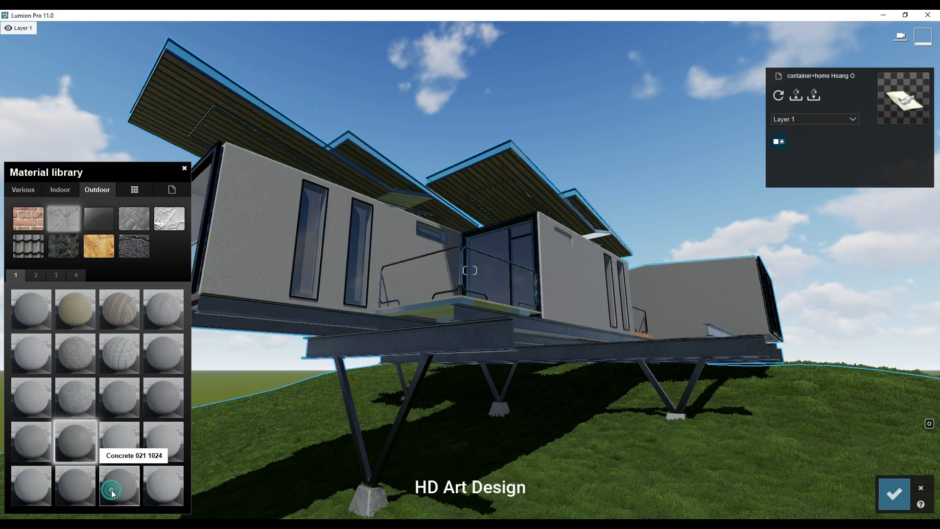
pyautogui.click(28, 485)
pyautogui.click(32, 484)
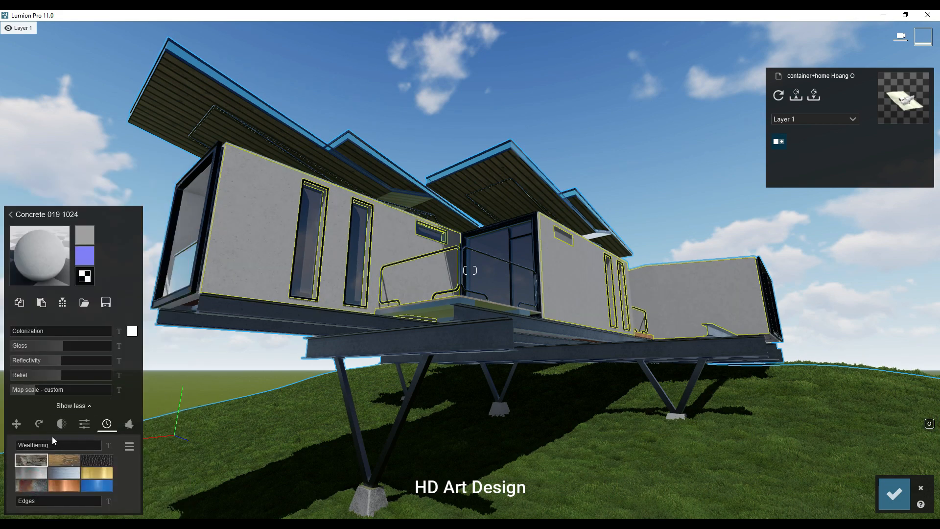
pyautogui.click(48, 445)
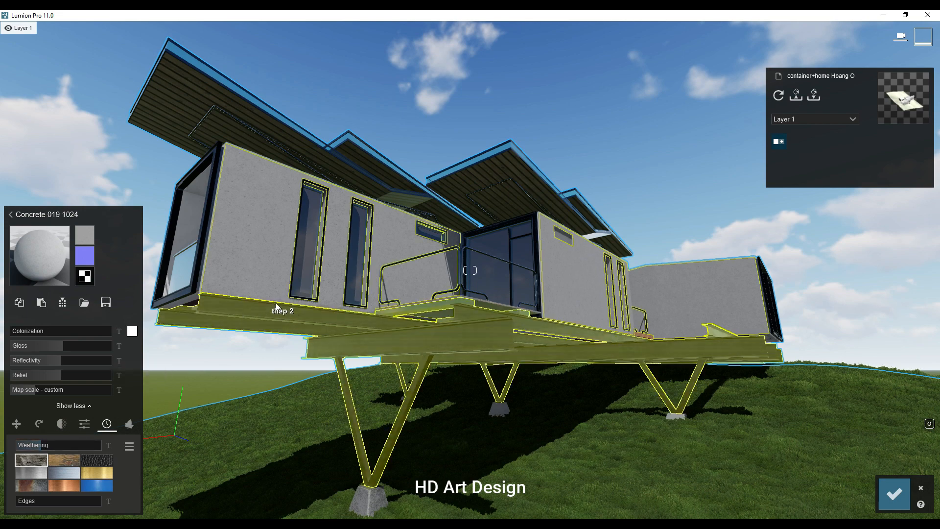
# Step: Try Rough Glass 004 on the translucent roof edge panels and save the material changes
pyautogui.click(380, 154)
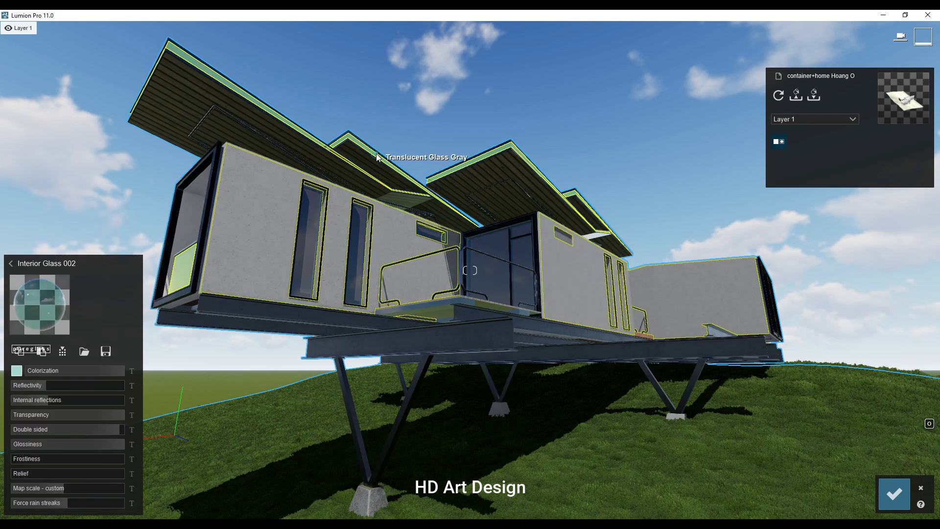
pyautogui.click(35, 260)
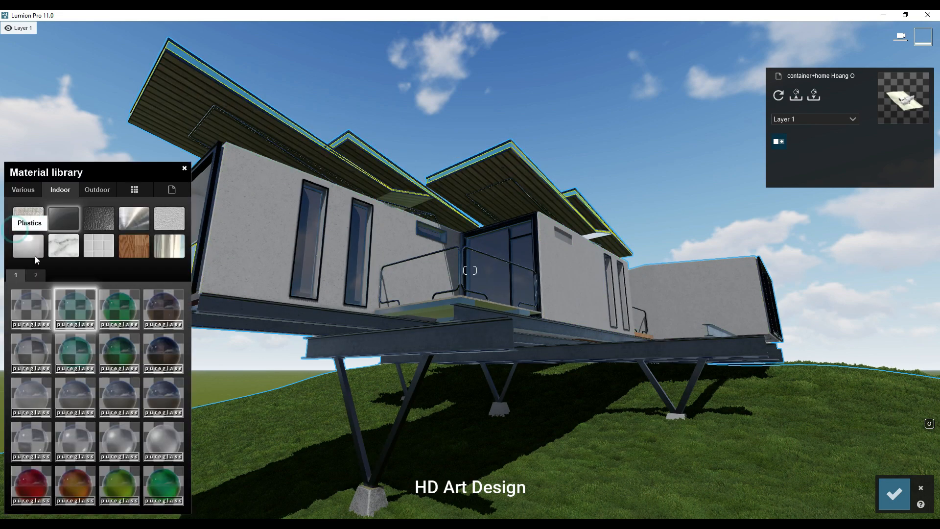
pyautogui.click(163, 445)
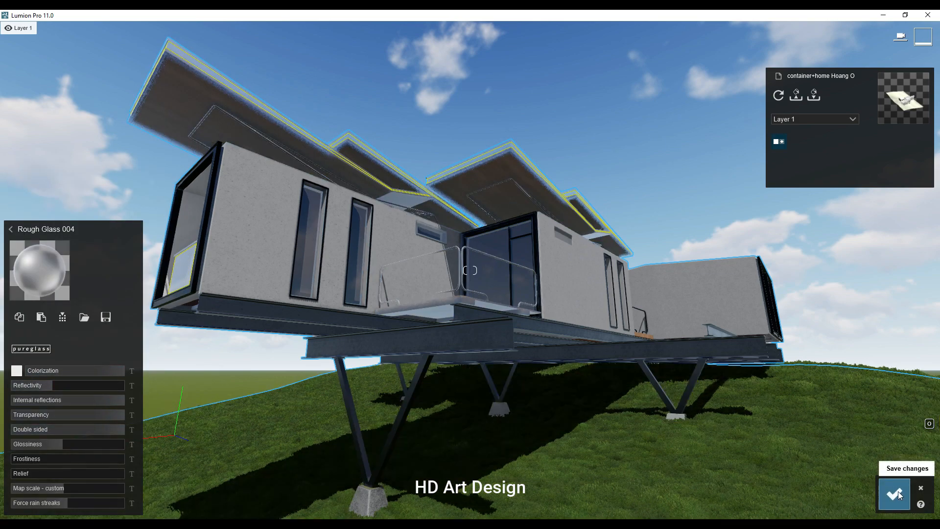
pyautogui.click(894, 493)
# Step: Pull the camera back, check the house in Photo mode, and return to Build mode
pyautogui.moveTo(593, 416); pyautogui.dragTo(624, 418, button='right')
pyautogui.press('s')
pyautogui.click(877, 470)
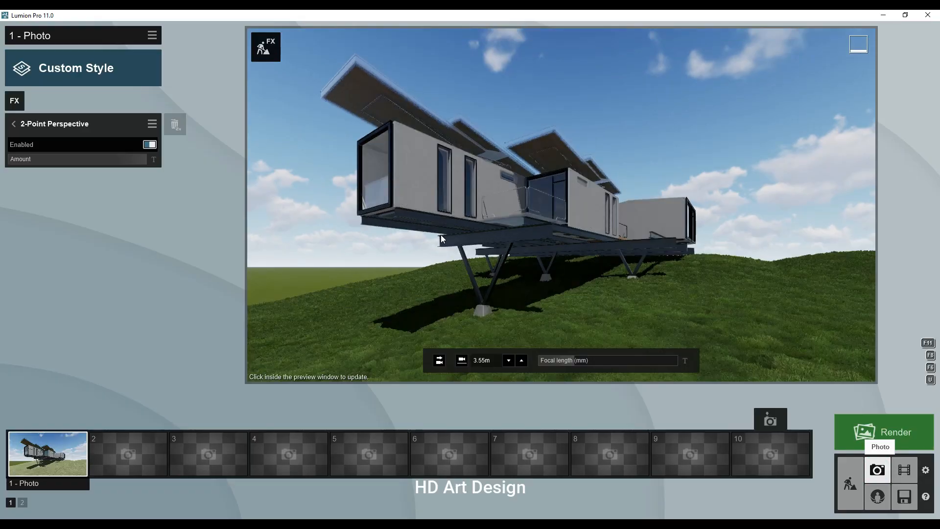
pyautogui.click(852, 484)
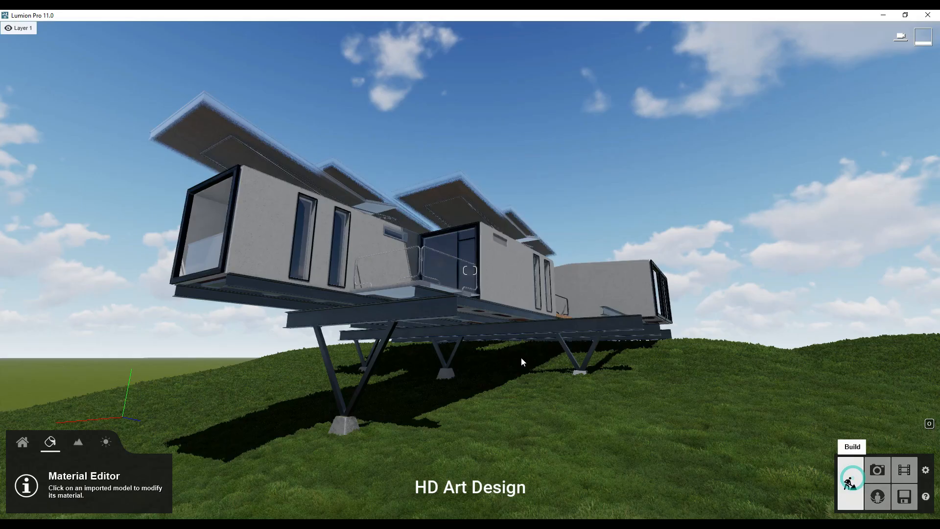
# Step: Apply Plastic Glossy 007 to the roof edge panels with full white colorization, moderate weathering, and reduced gloss and reflectivity
pyautogui.click(289, 146)
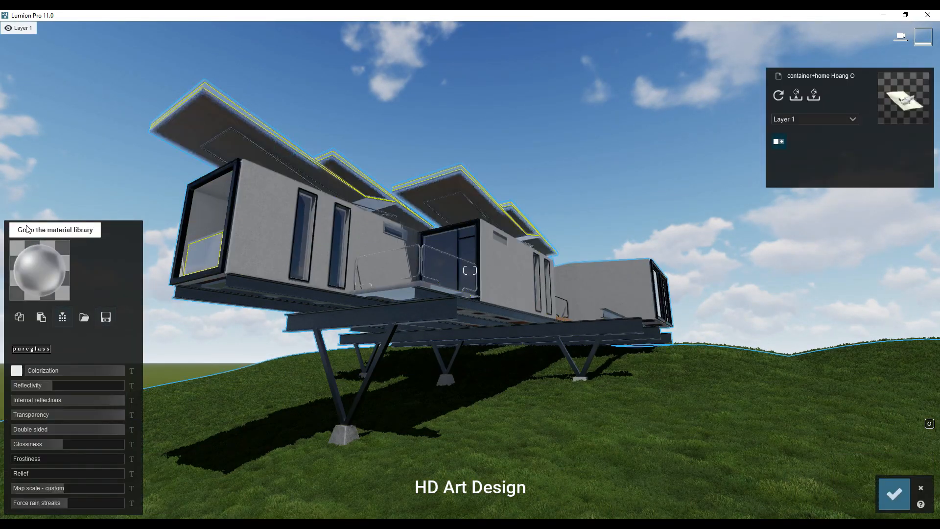
pyautogui.click(31, 260)
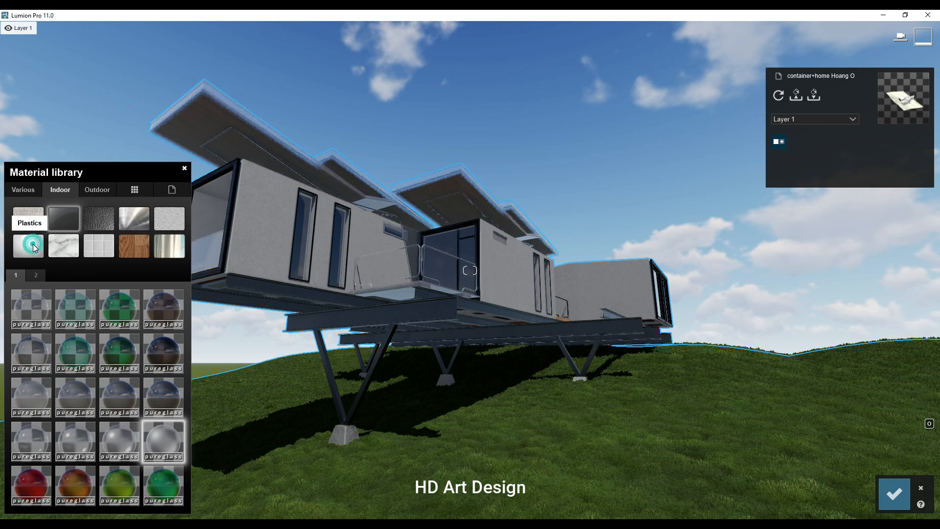
pyautogui.click(33, 245)
pyautogui.click(58, 276)
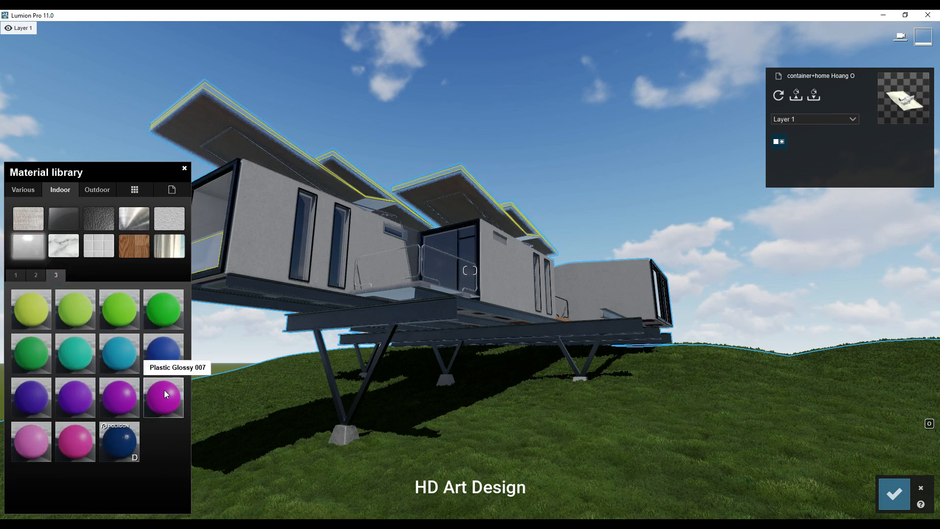
pyautogui.click(164, 389)
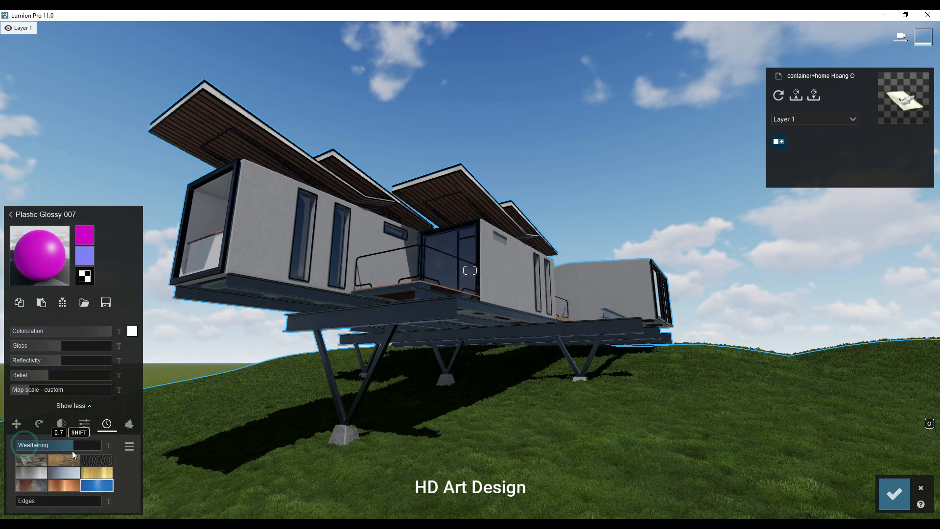
pyautogui.click(46, 344)
pyautogui.click(59, 360)
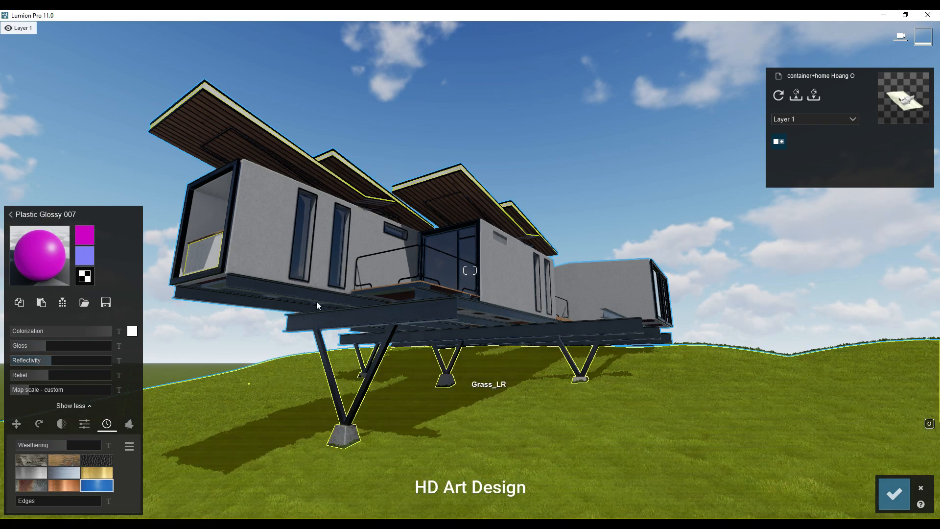
# Step: Apply a dark tinted indoor glass to the container's large end window and save the material changes
pyautogui.click(209, 221)
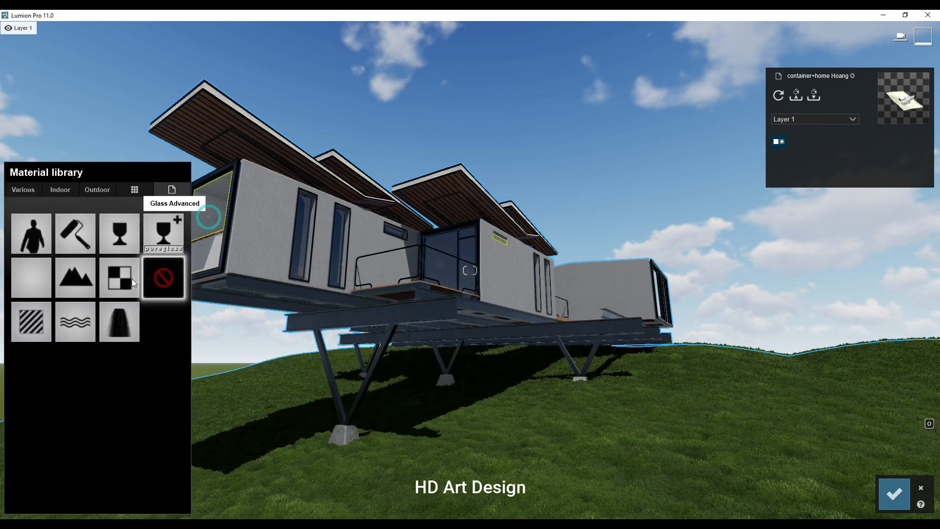
pyautogui.click(66, 188)
pyautogui.click(73, 219)
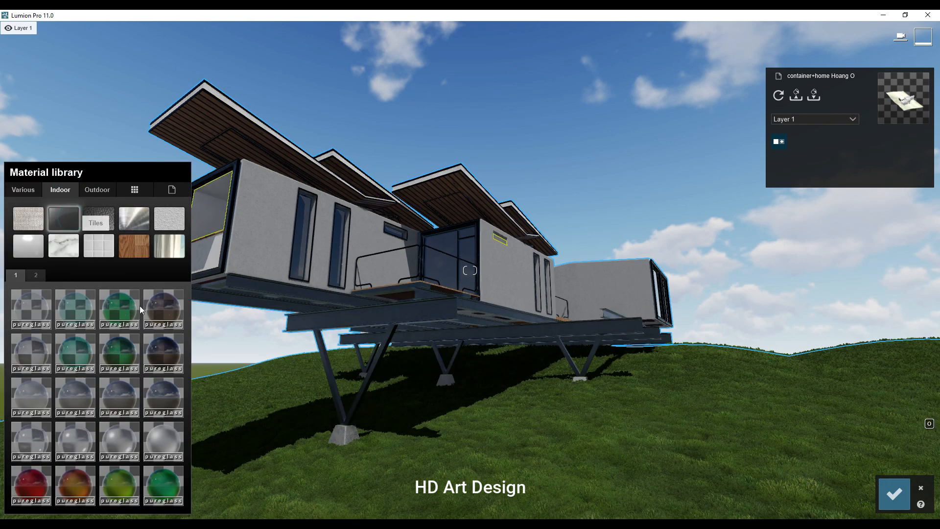
pyautogui.click(895, 494)
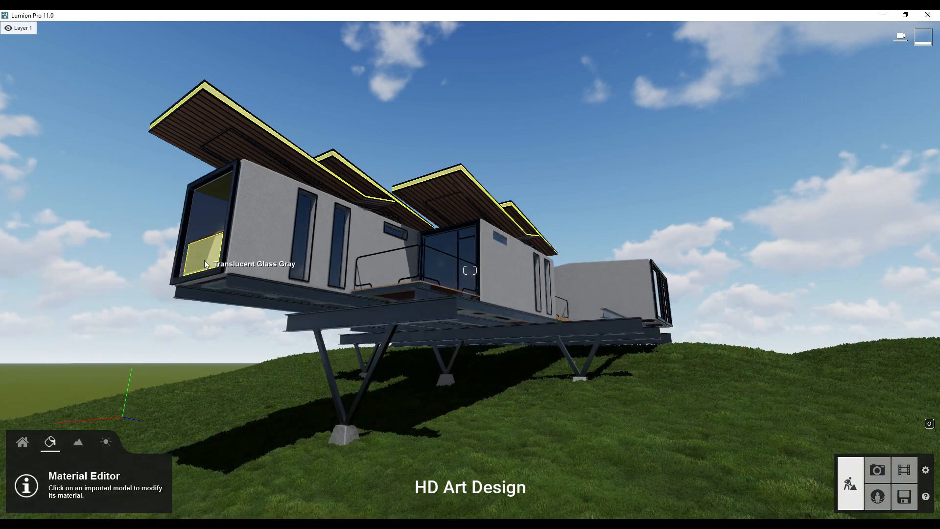
# Step: Apply a glossy orange-brown indoor wood to the container's deck and floor surfaces and save the material changes
pyautogui.click(203, 242)
pyautogui.click(87, 189)
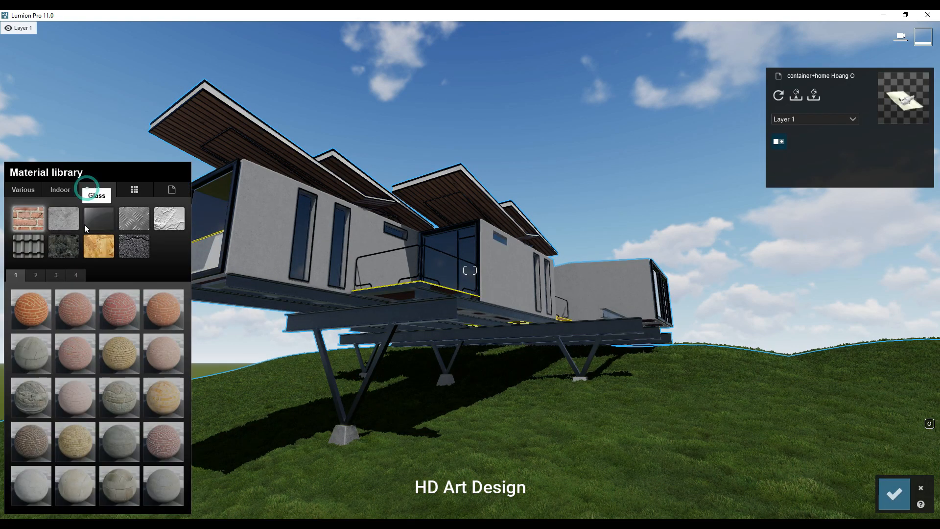
pyautogui.click(100, 247)
pyautogui.click(57, 190)
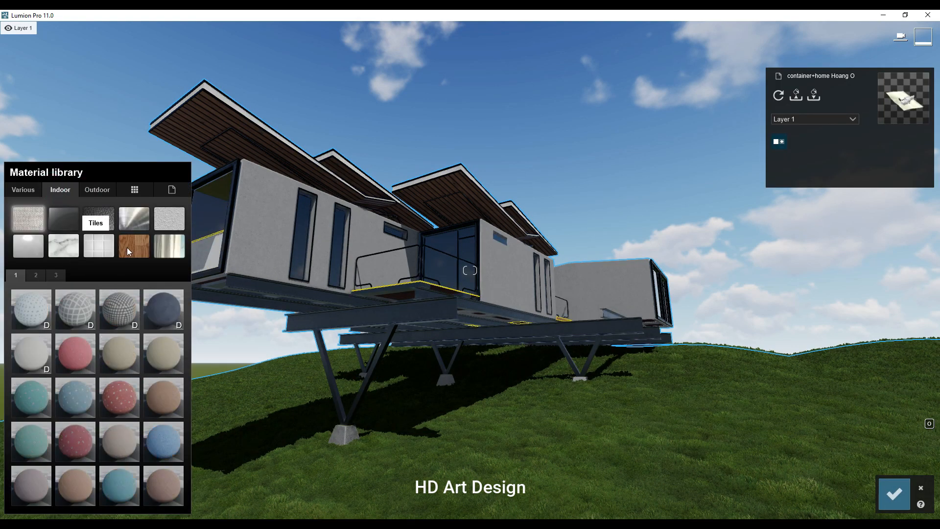
pyautogui.click(128, 248)
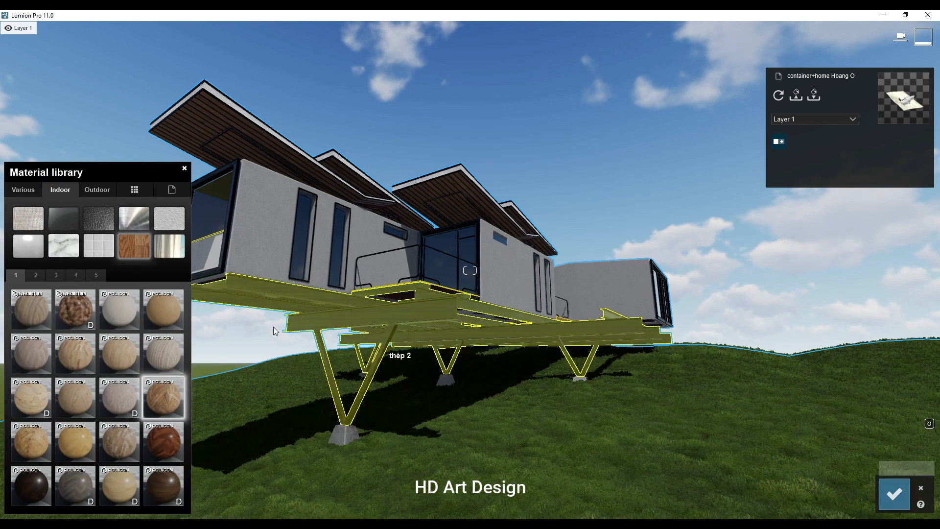
pyautogui.click(36, 275)
pyautogui.click(116, 314)
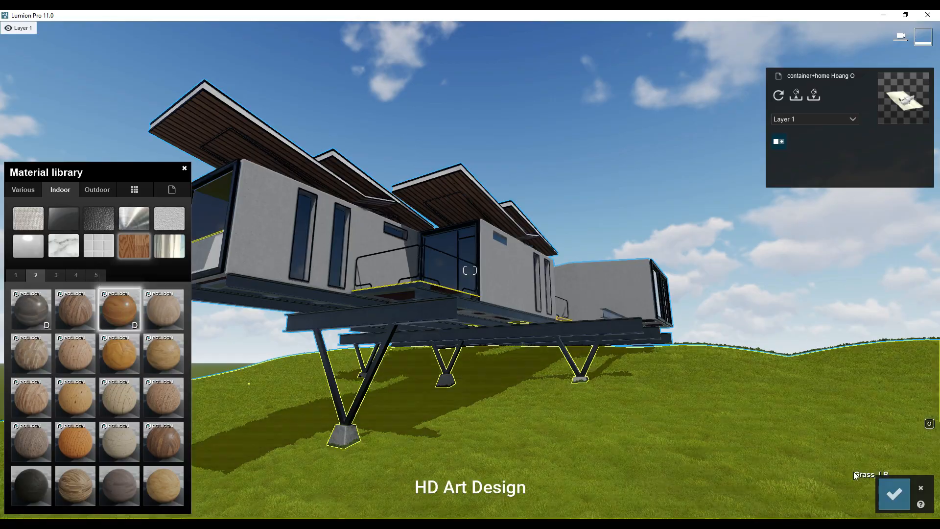
pyautogui.click(894, 493)
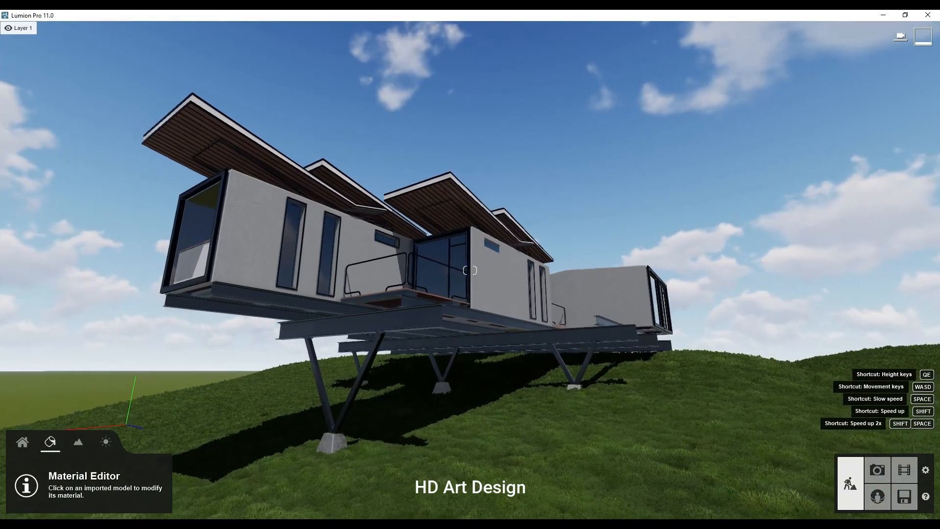
# Step: Set the weathering of the steel support beams to about 0.3 with the Aluminium weathering style and save the material changes
pyautogui.click(469, 338)
pyautogui.moveTo(34, 444); pyautogui.dragTo(41, 445)
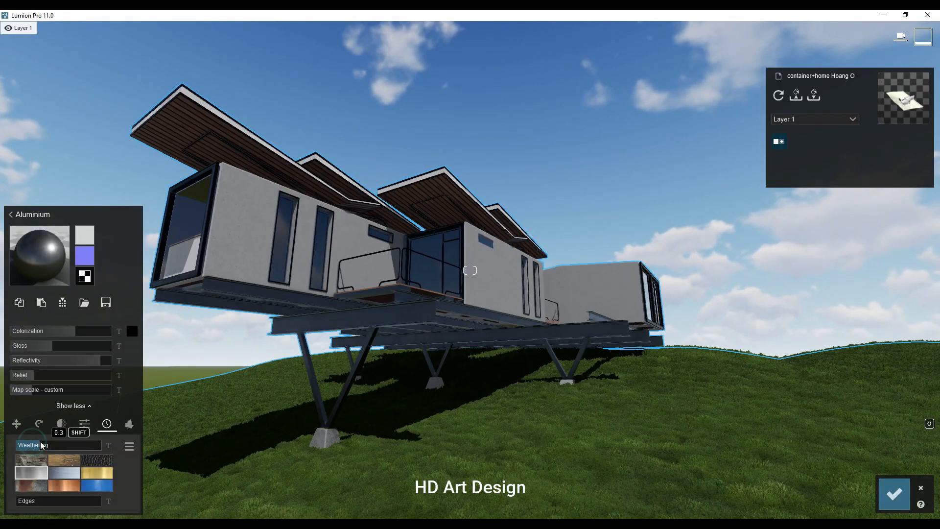
pyautogui.click(894, 494)
# Step: Check the house in Photo mode, then return to Build mode with a raised view of the whole hill
pyautogui.click(878, 470)
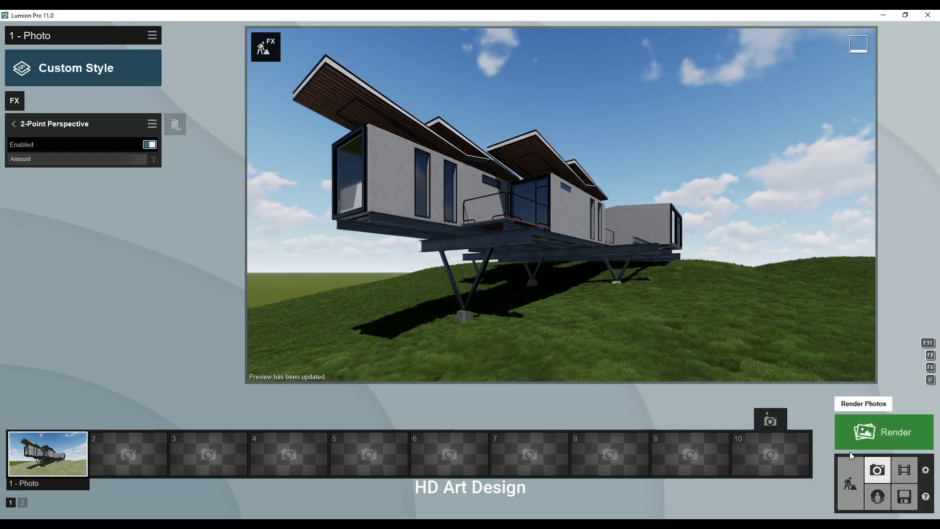
pyautogui.click(850, 482)
pyautogui.press('s')
pyautogui.moveTo(423, 322); pyautogui.dragTo(421, 425, button='right')
# Step: Look through the conifers in the Nature library for trees suited to the hillside
pyautogui.click(26, 443)
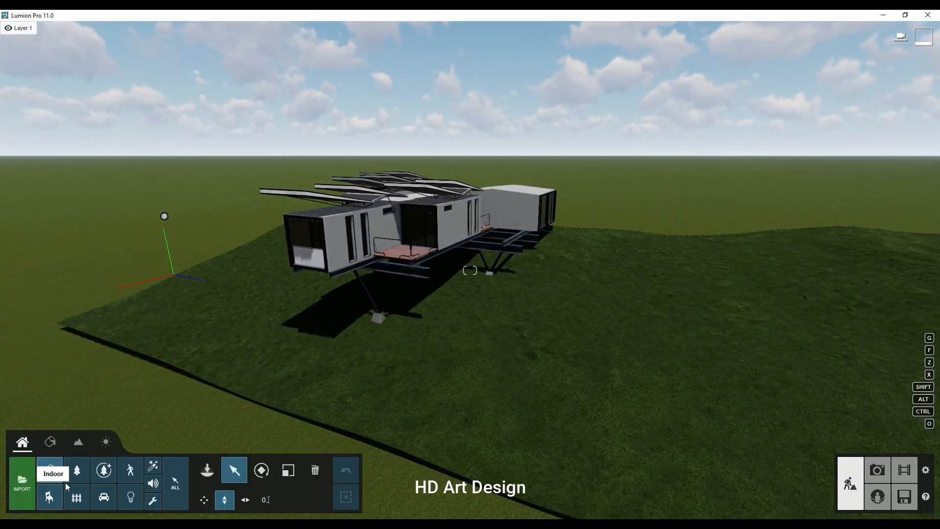
pyautogui.click(77, 470)
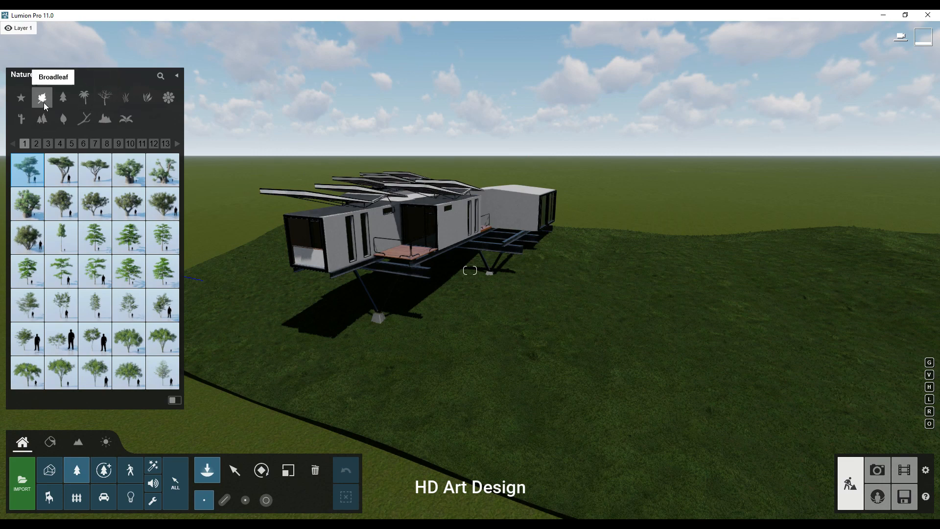
pyautogui.click(59, 100)
pyautogui.click(162, 169)
pyautogui.click(509, 441)
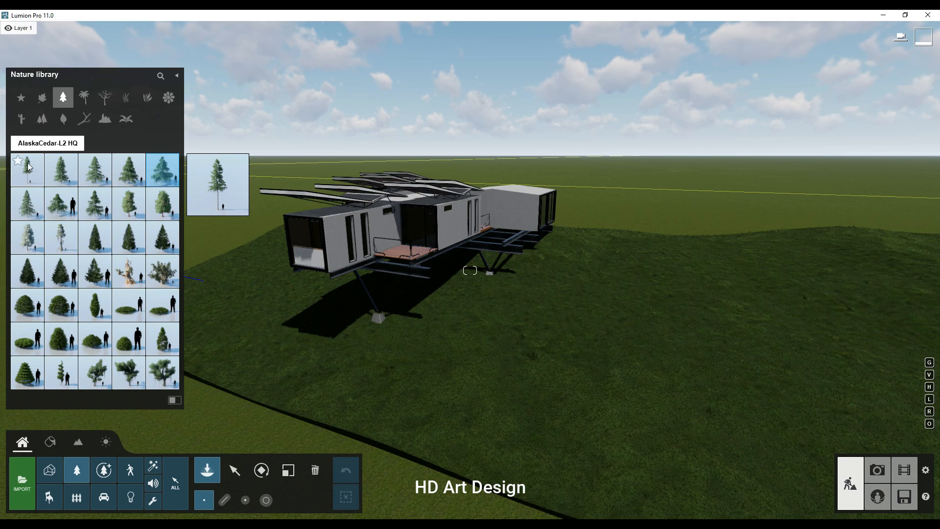
pyautogui.click(39, 144)
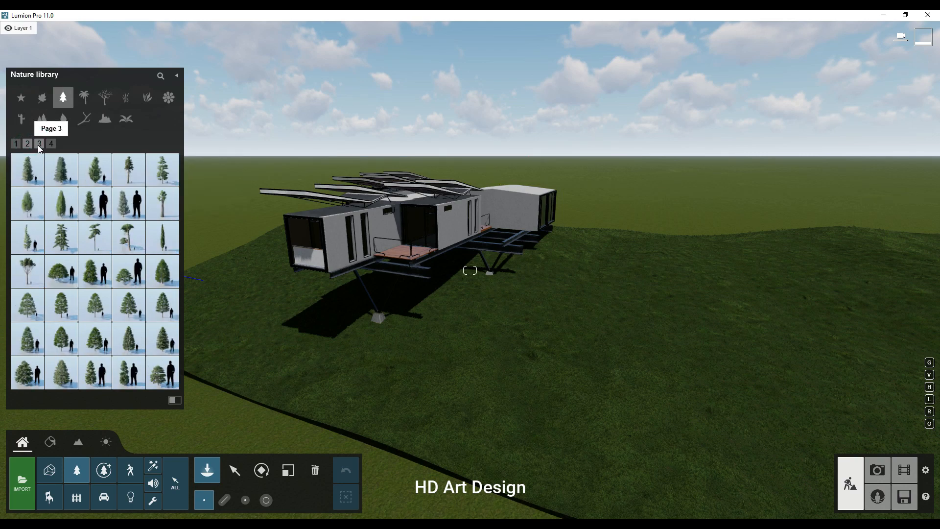
# Step: Place a fine-detail spruce 002 tree on the slope in front of the house
pyautogui.click(103, 470)
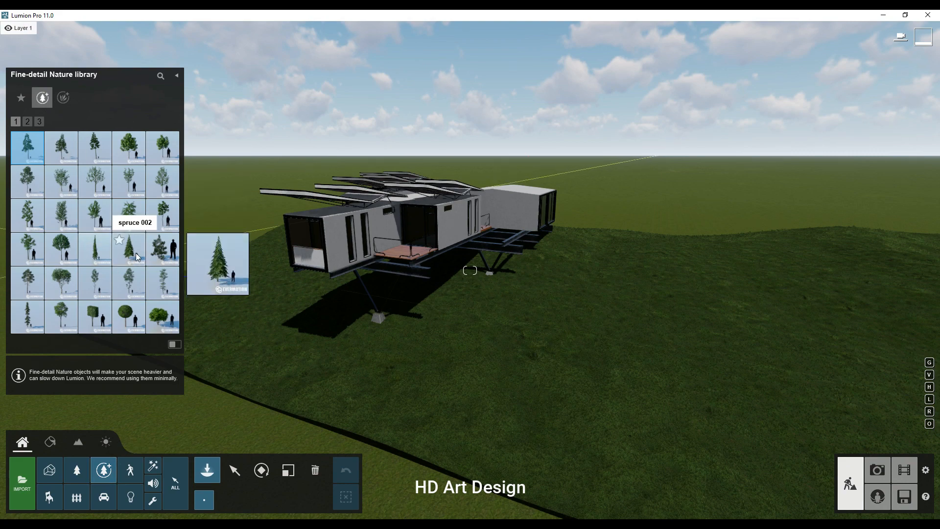
pyautogui.click(39, 122)
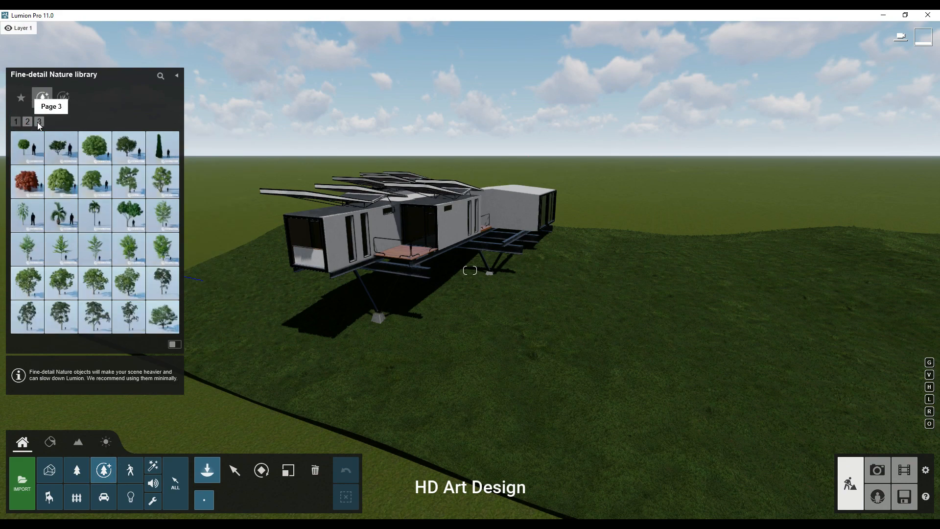
pyautogui.click(16, 122)
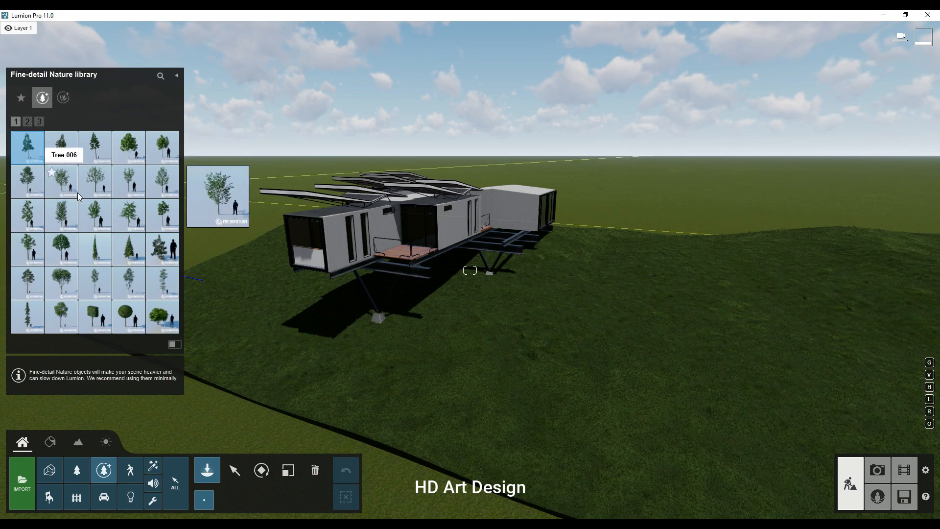
pyautogui.click(117, 259)
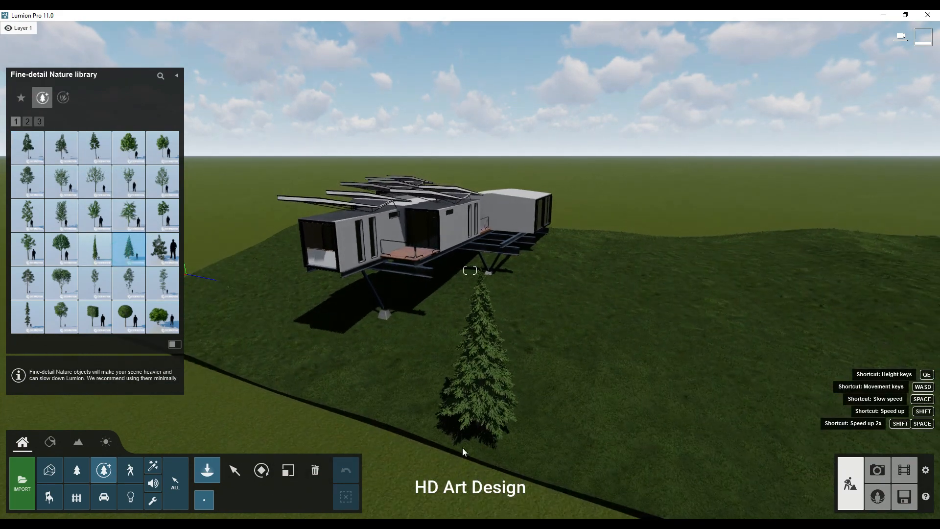
pyautogui.moveTo(461, 428); pyautogui.dragTo(528, 462)
# Step: Place four tall AlaskaCedar-L2 HQ conifers around the back and sides of the container house
pyautogui.click(77, 471)
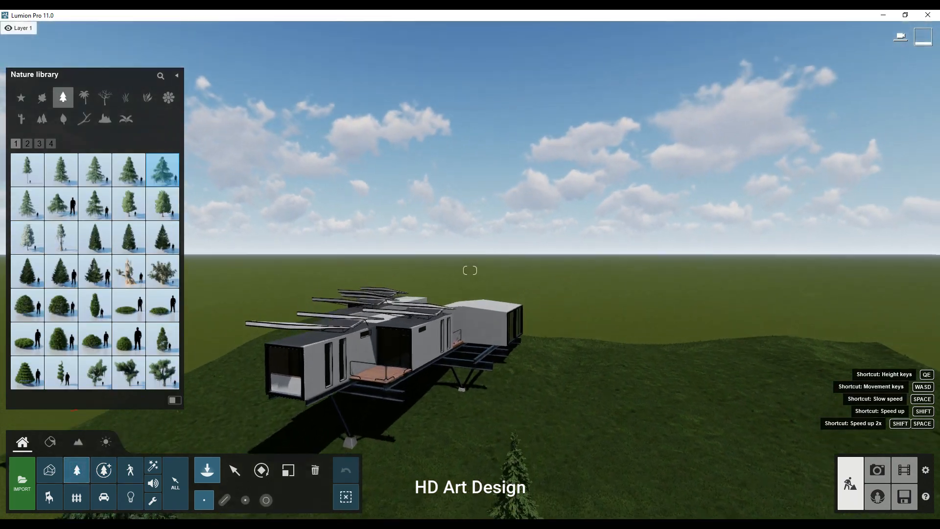
pyautogui.press('q')
pyautogui.moveTo(470, 270)
pyautogui.mouseDown(button='right')
pyautogui.moveTo(470, 382)
pyautogui.moveTo(470, 258)
pyautogui.mouseUp(button='right')
pyautogui.press('w')
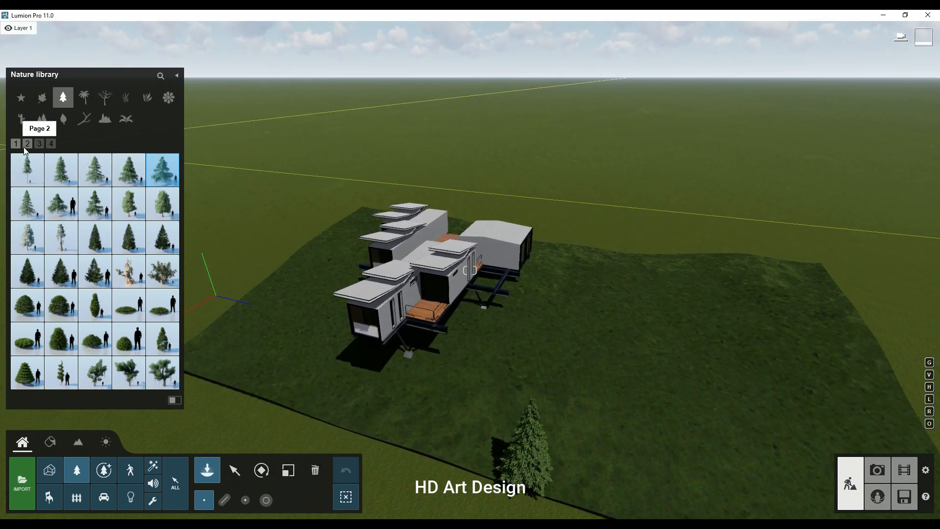
pyautogui.moveTo(21, 190)
pyautogui.click(27, 169)
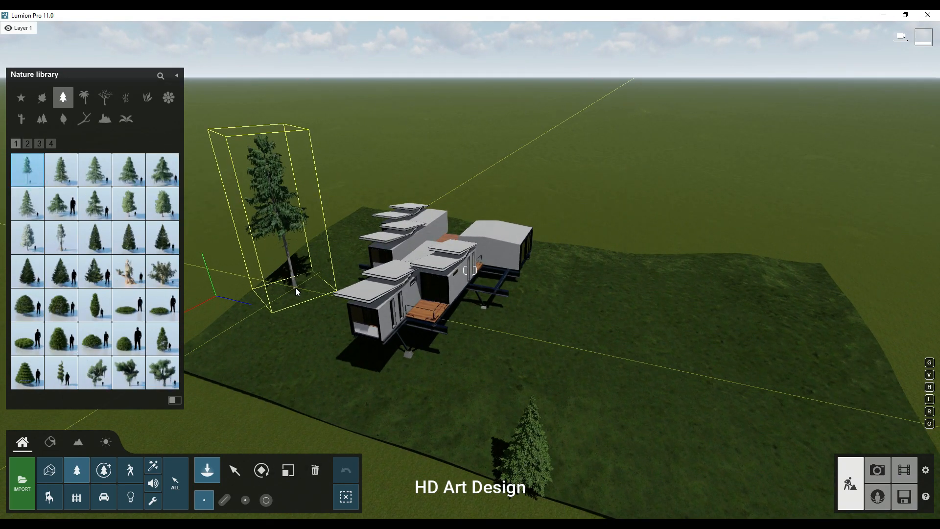
pyautogui.click(295, 287)
pyautogui.click(351, 230)
pyautogui.click(465, 225)
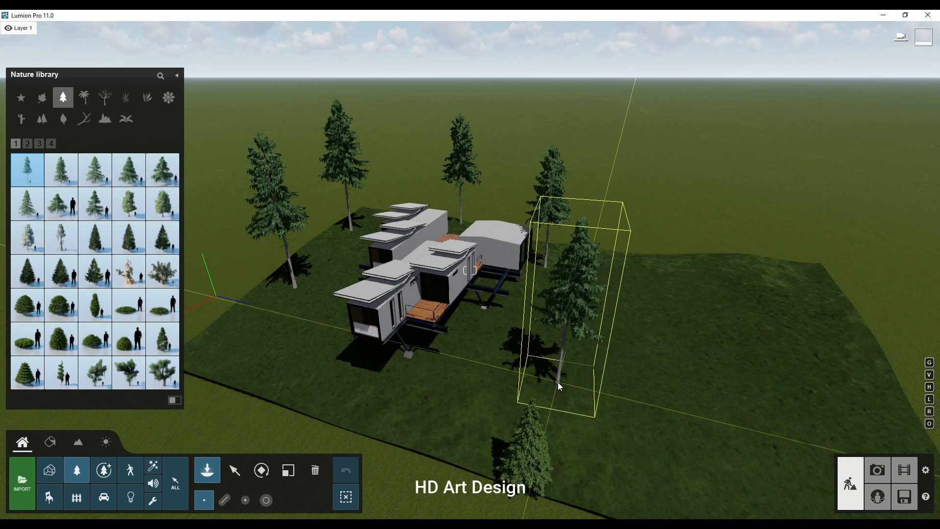
pyautogui.click(546, 267)
# Step: Place three shorter, bushy conifers around the tall cedar beside the house's near end
pyautogui.moveTo(118, 201)
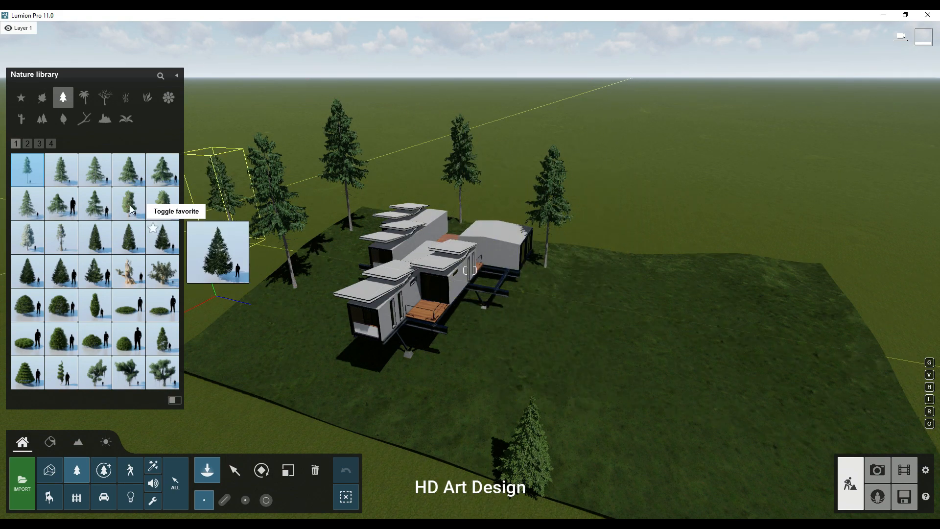
pyautogui.click(62, 169)
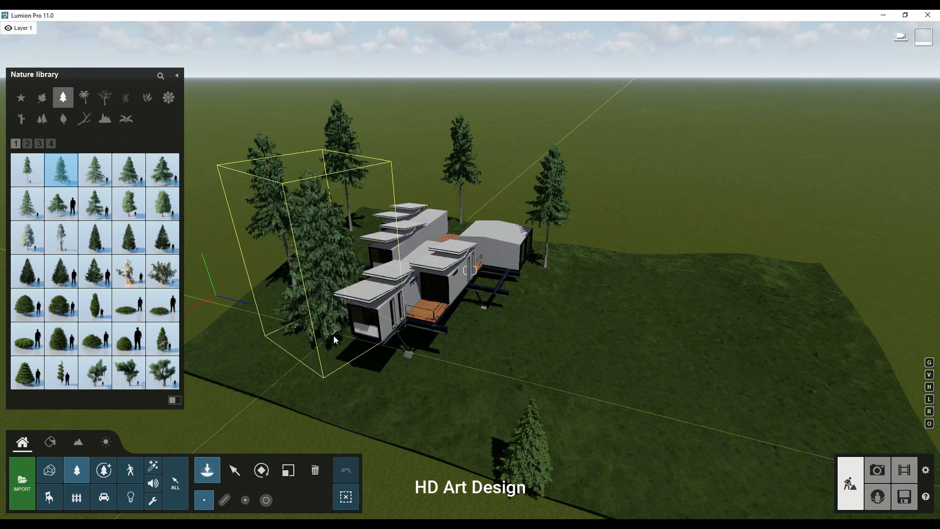
pyautogui.click(85, 180)
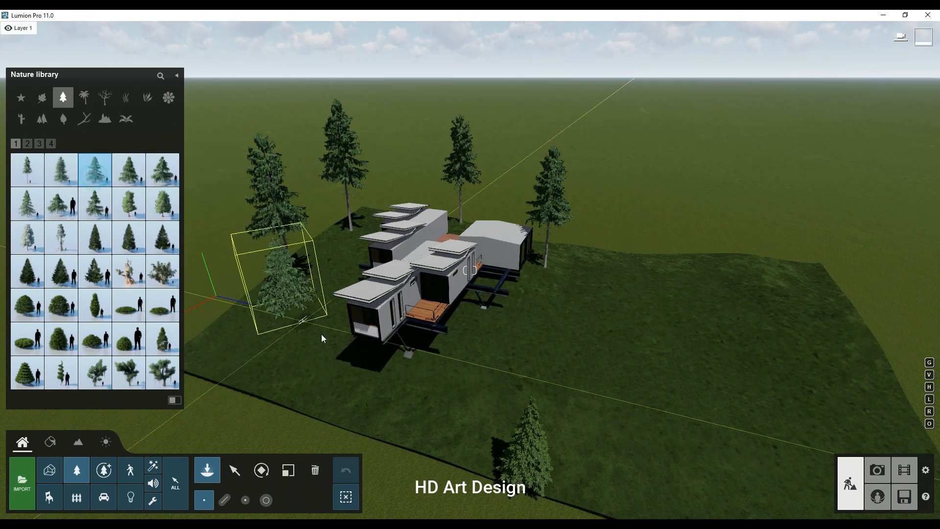
pyautogui.click(322, 334)
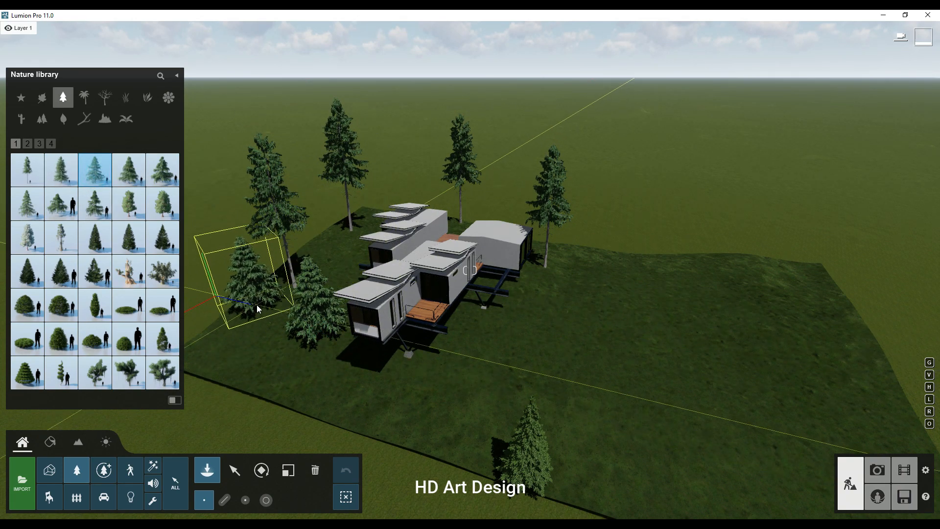
pyautogui.click(262, 299)
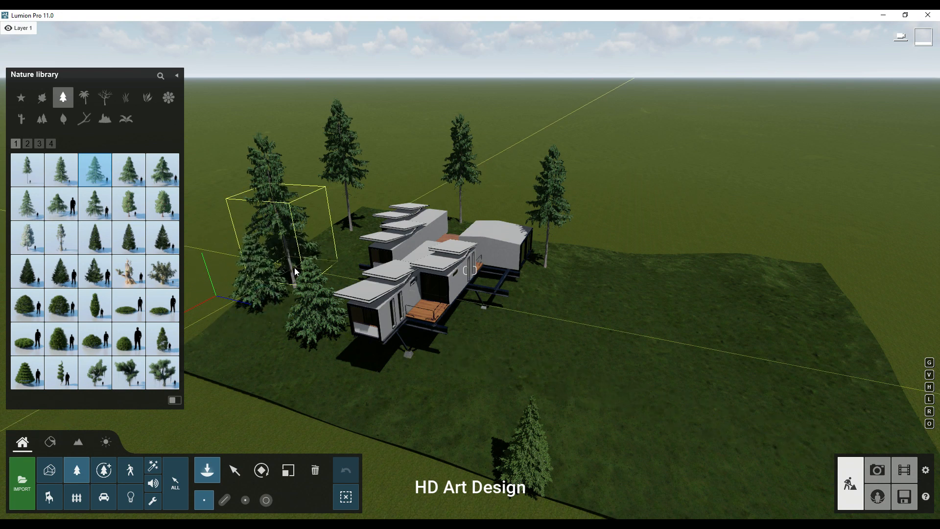
pyautogui.click(334, 247)
# Step: Add bare dead trees, including DeadTreeV1-1 RT, among the conifers and beside the cedar at the house's far end
pyautogui.click(105, 98)
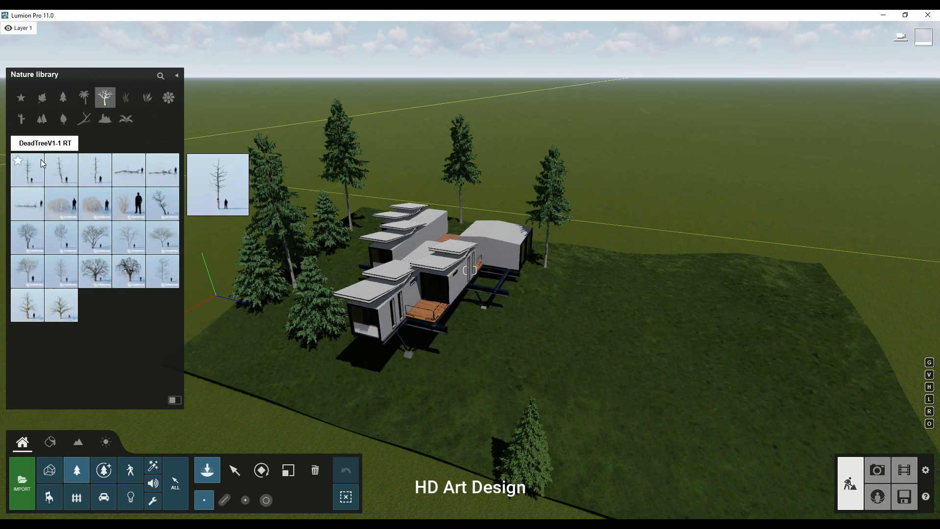
pyautogui.click(36, 173)
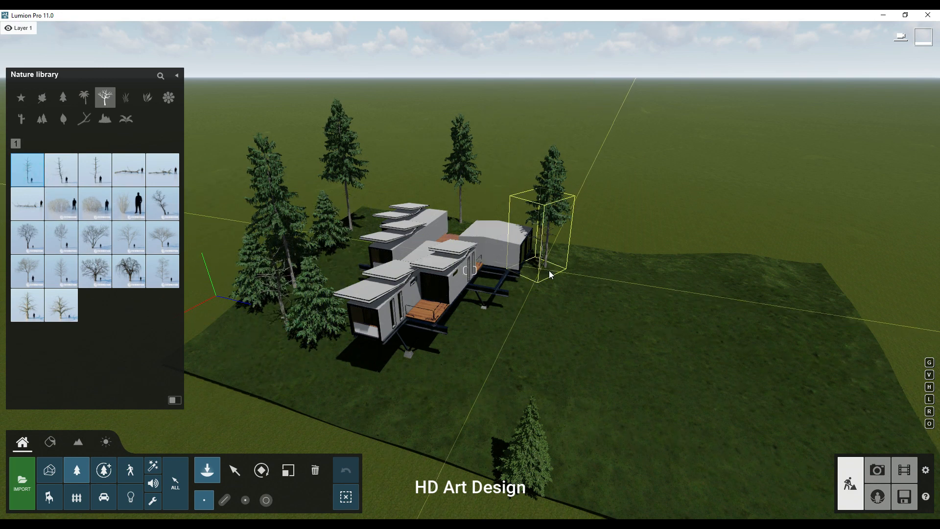
pyautogui.click(95, 170)
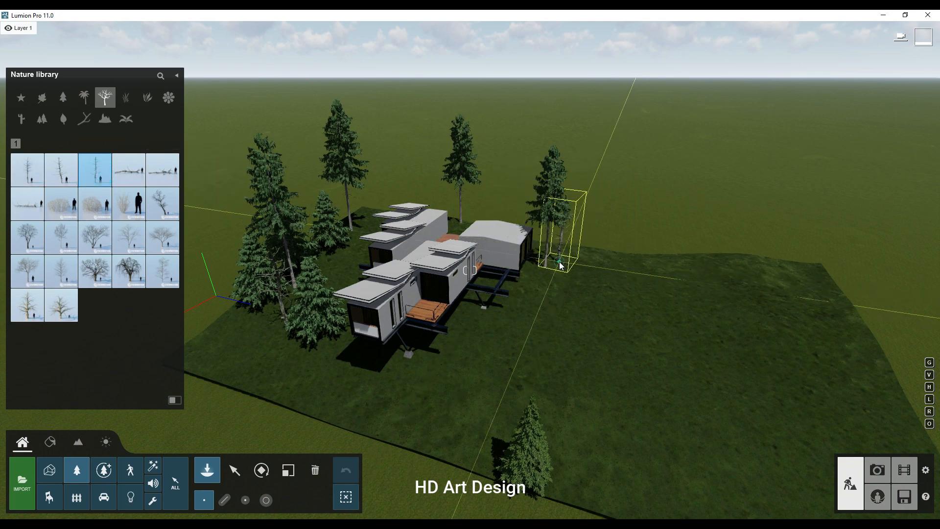
# Step: Examine the tree arrangement around the house in Photo mode from several camera positions
pyautogui.press('w')
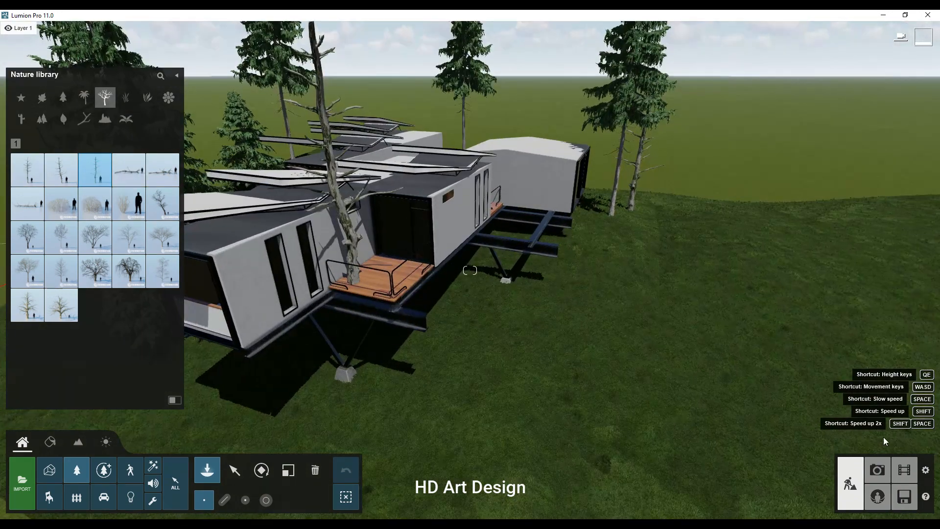
pyautogui.click(881, 473)
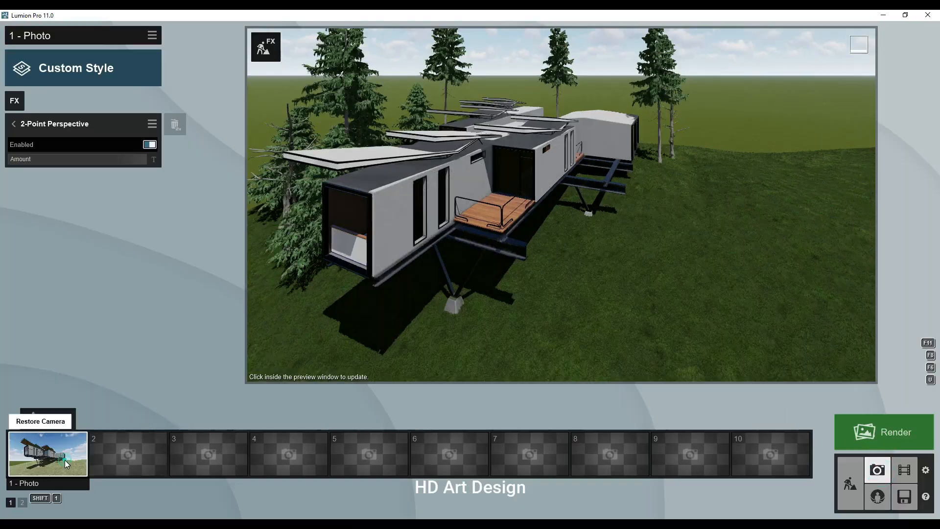
pyautogui.click(64, 460)
pyautogui.press('q')
pyautogui.press('s')
pyautogui.moveTo(561, 215); pyautogui.dragTo(422, 282, button='right')
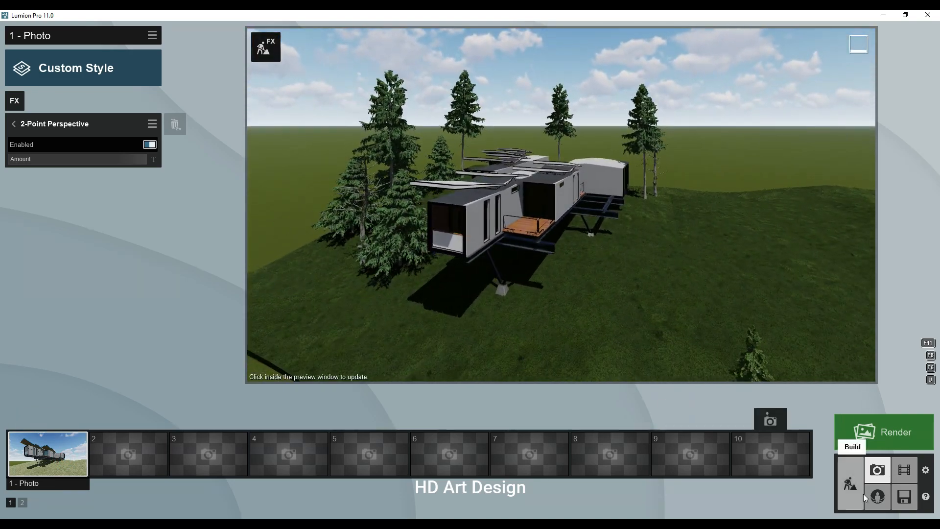
# Step: Return to Build mode and place a bare dead tree on the open slope past the house's far end
pyautogui.click(850, 482)
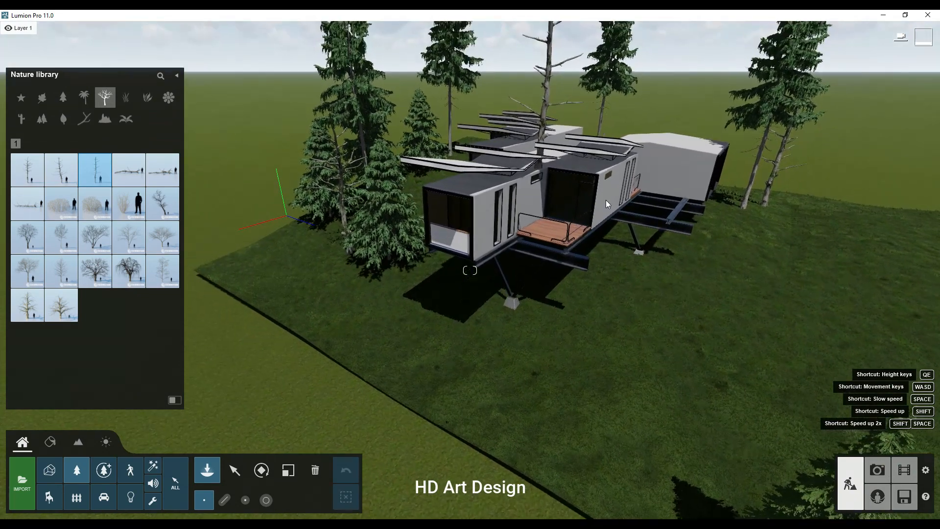
pyautogui.click(820, 265)
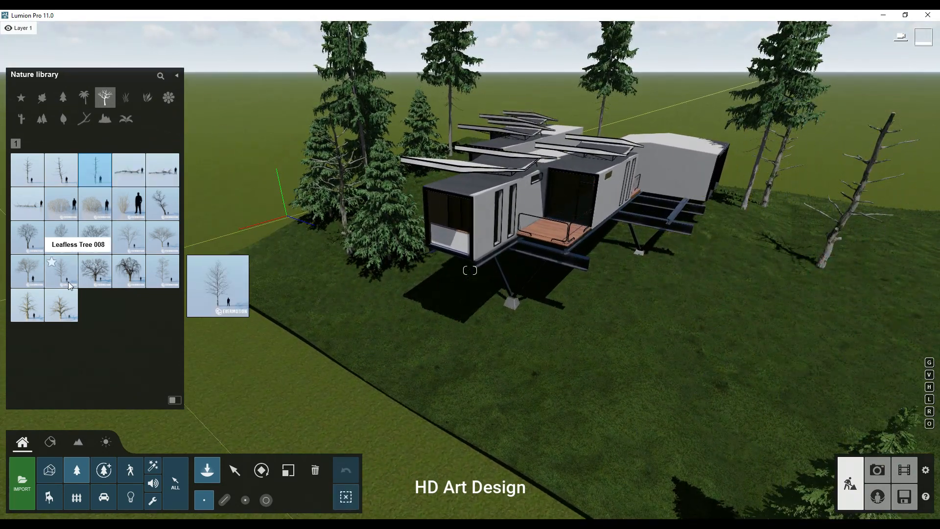
pyautogui.click(61, 271)
# Step: Place two AlaskaCedar-M3 HQ conifers on the hill's edge beside the house's near end
pyautogui.click(57, 101)
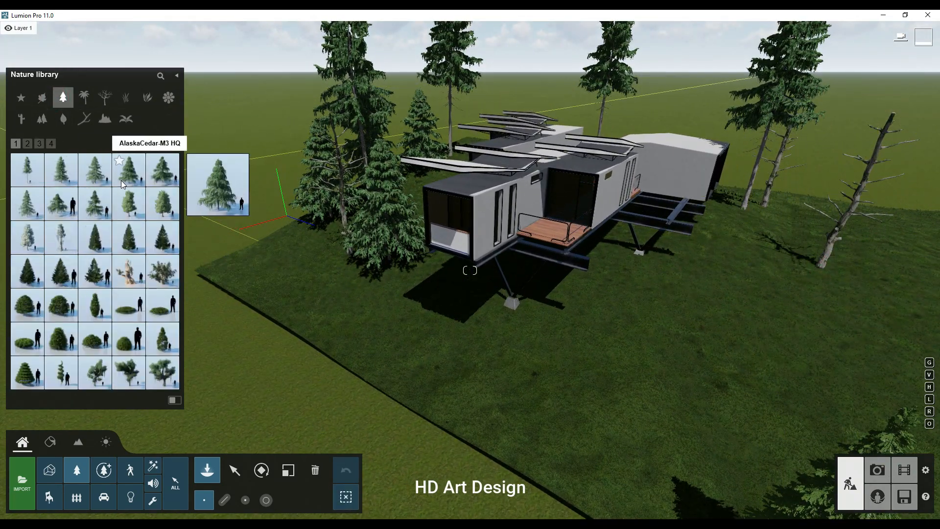
pyautogui.click(121, 180)
pyautogui.click(339, 322)
pyautogui.click(281, 299)
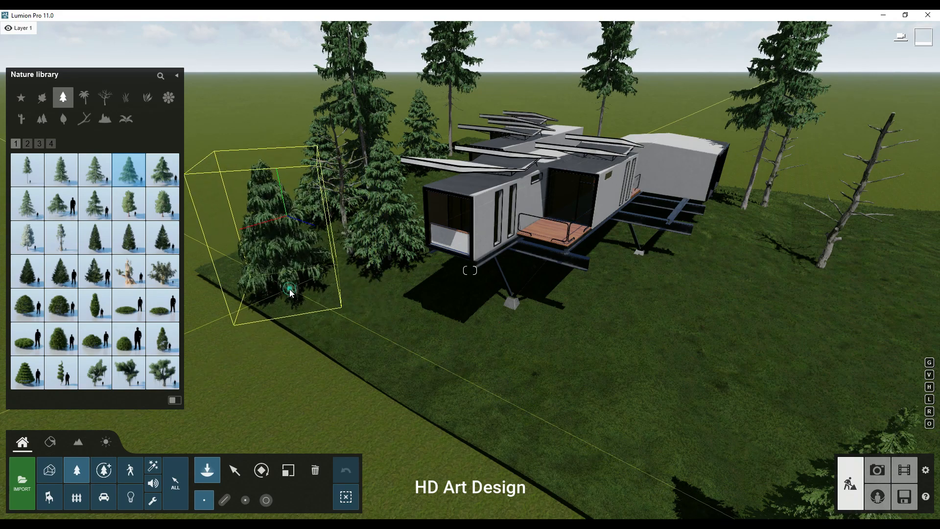
pyautogui.click(322, 342)
# Step: Shrink the AlaskaCedar-M3 HQ nearest the viewer at the hill's edge, and add a resized AlaskaCedar-L HQ behind the bare tree on the open slope
pyautogui.click(288, 470)
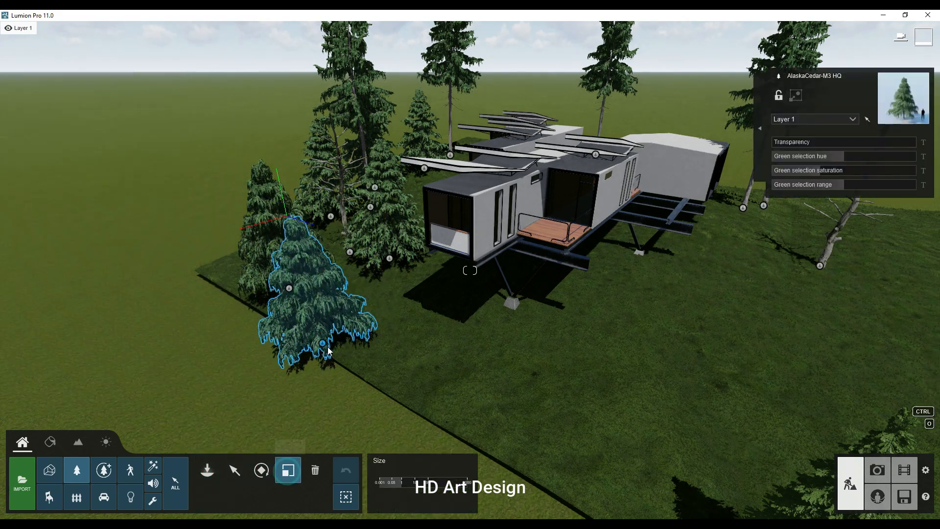
pyautogui.click(76, 471)
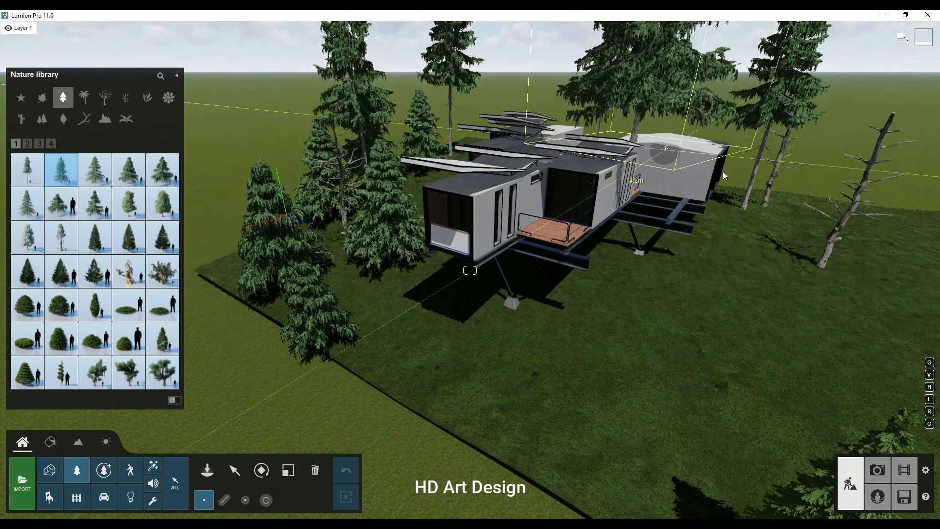
pyautogui.click(855, 229)
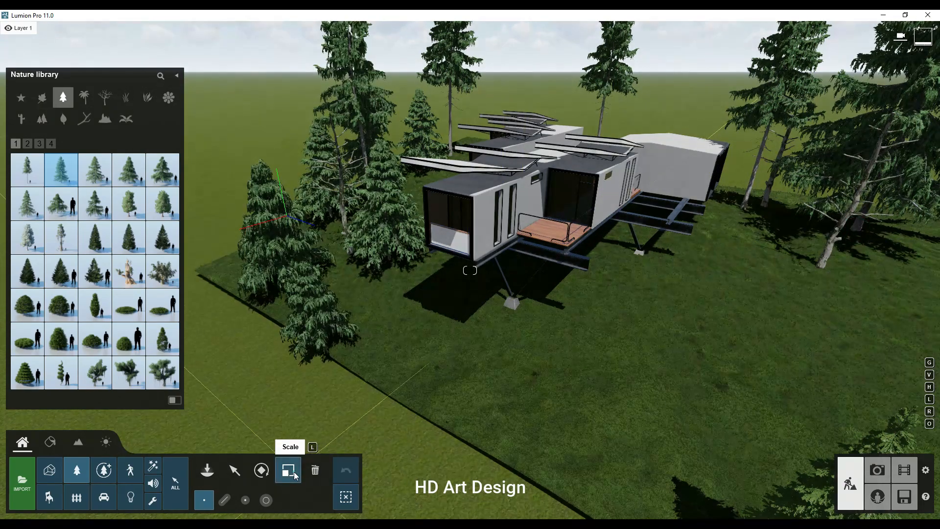
pyautogui.click(287, 470)
pyautogui.click(855, 230)
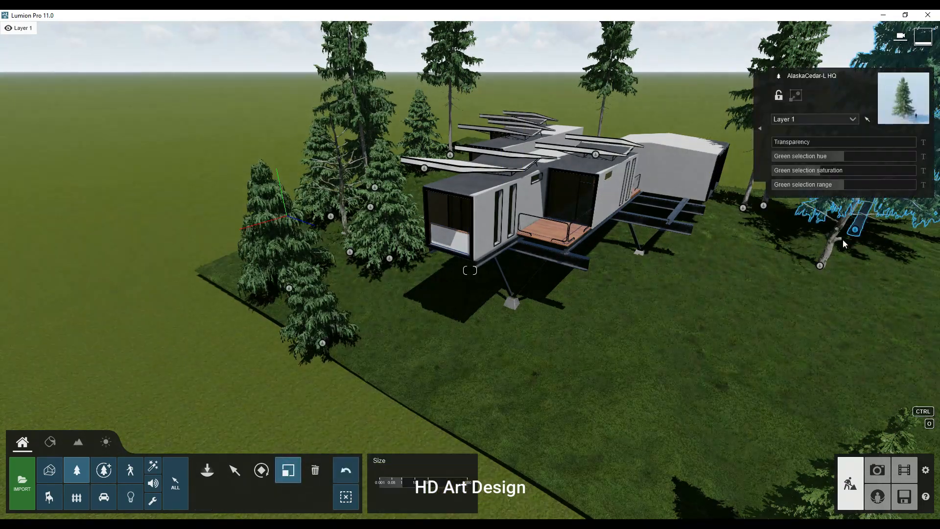
pyautogui.click(77, 470)
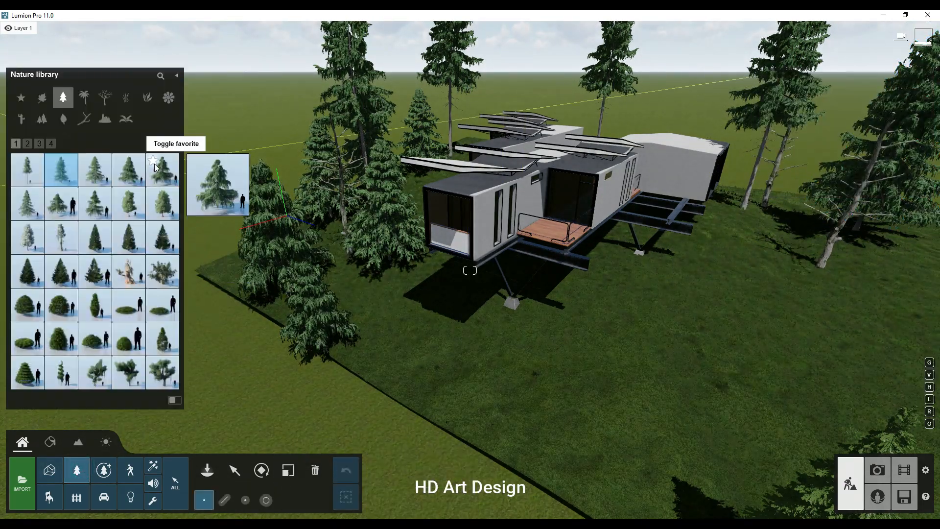
# Step: Place small low cedars beside the conifers at the house's near end and around the dead trees past its far end
pyautogui.click(359, 319)
pyautogui.click(420, 278)
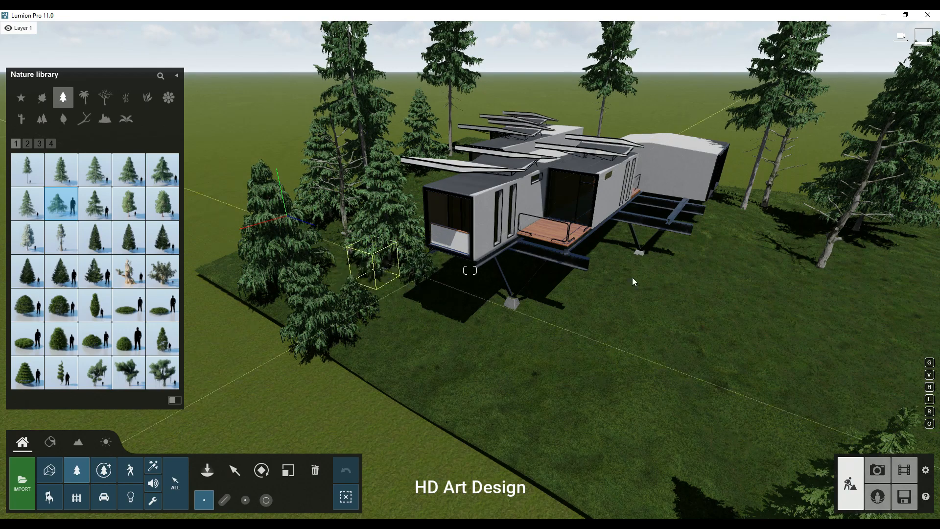
pyautogui.click(803, 269)
pyautogui.click(760, 222)
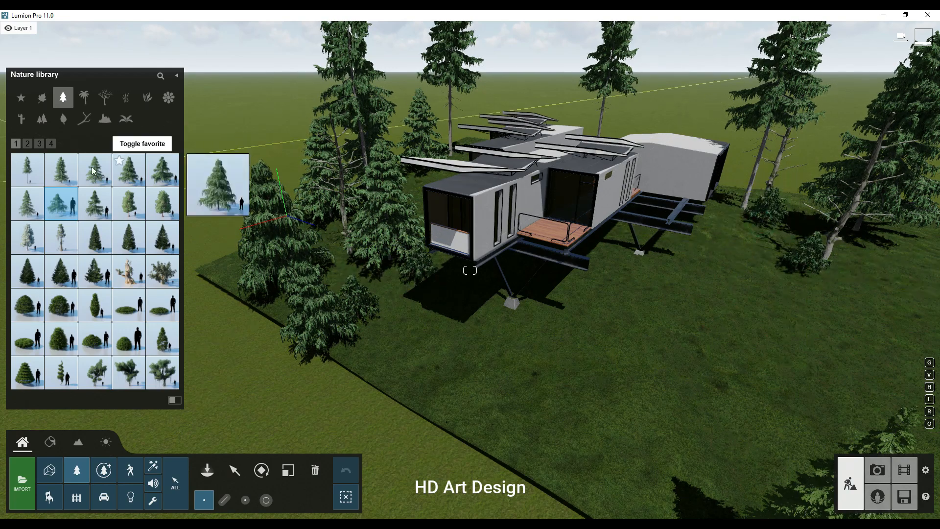
# Step: Add broad medium cedars at the house's far corner, on the foreground slope and in the conifer cluster at the near end
pyautogui.click(162, 169)
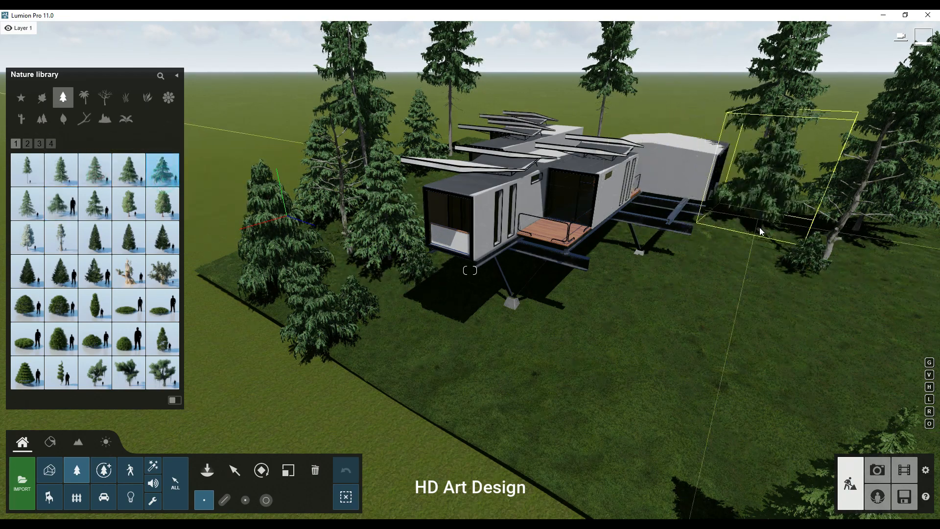
pyautogui.click(727, 190)
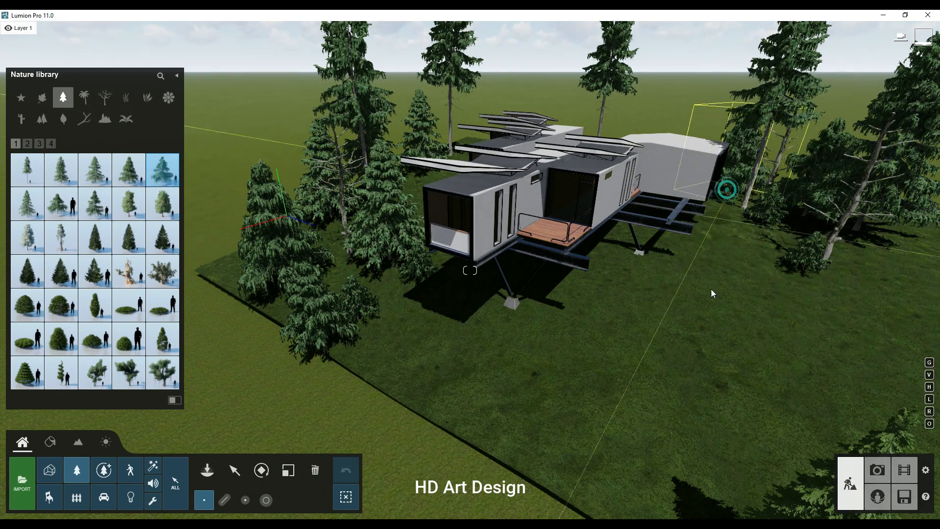
pyautogui.click(821, 410)
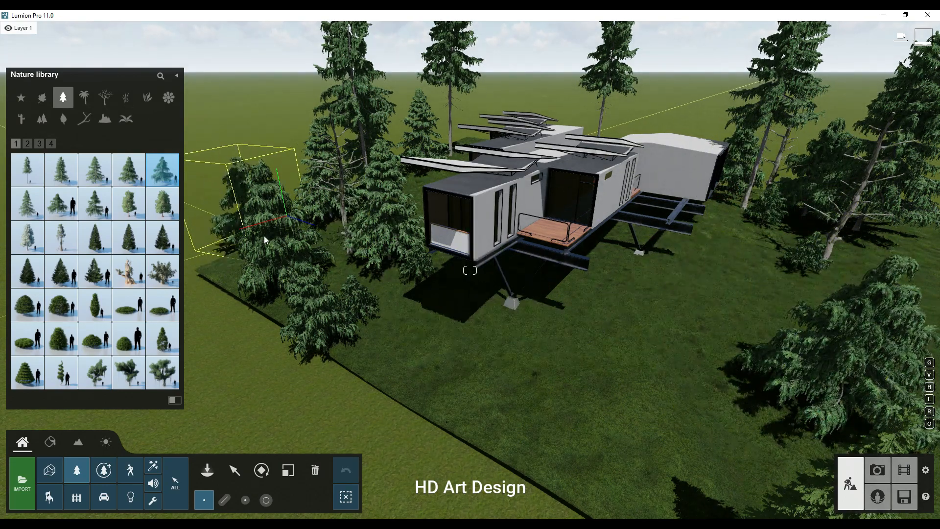
pyautogui.click(290, 230)
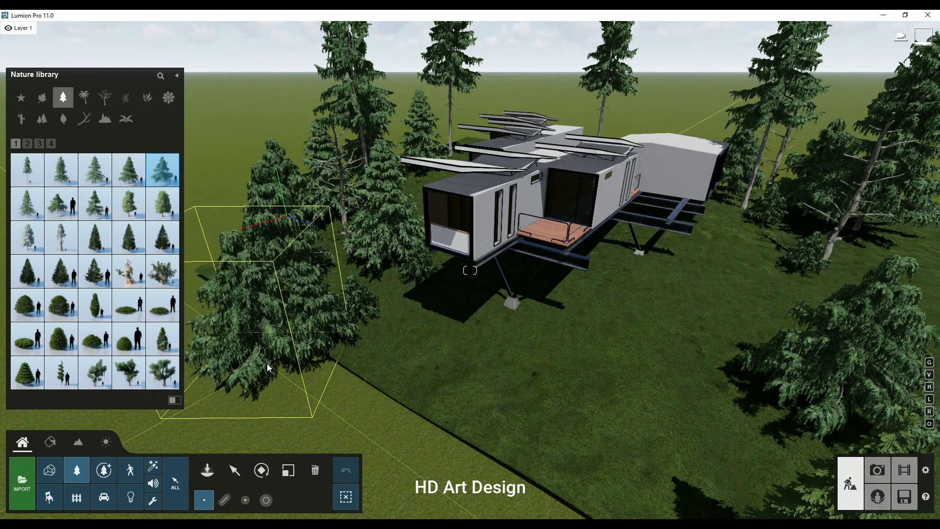
pyautogui.click(266, 363)
# Step: Place a large boulder beside the near-end conifers and another on the open slope, each with a smaller stone next to it
pyautogui.click(105, 118)
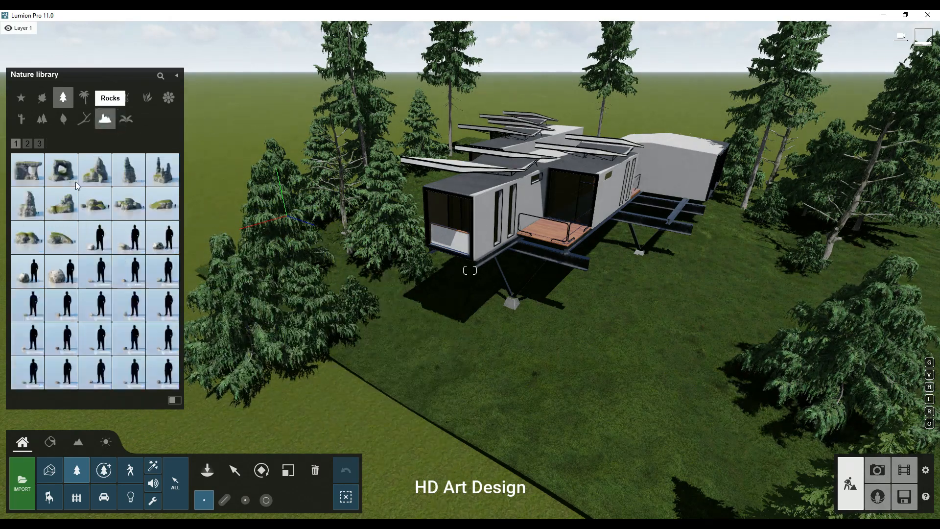
pyautogui.click(61, 271)
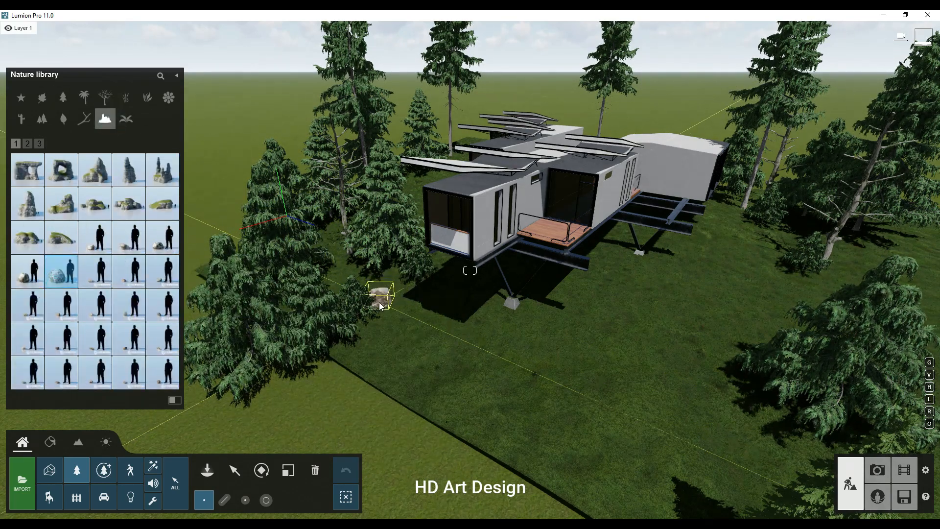
pyautogui.click(380, 306)
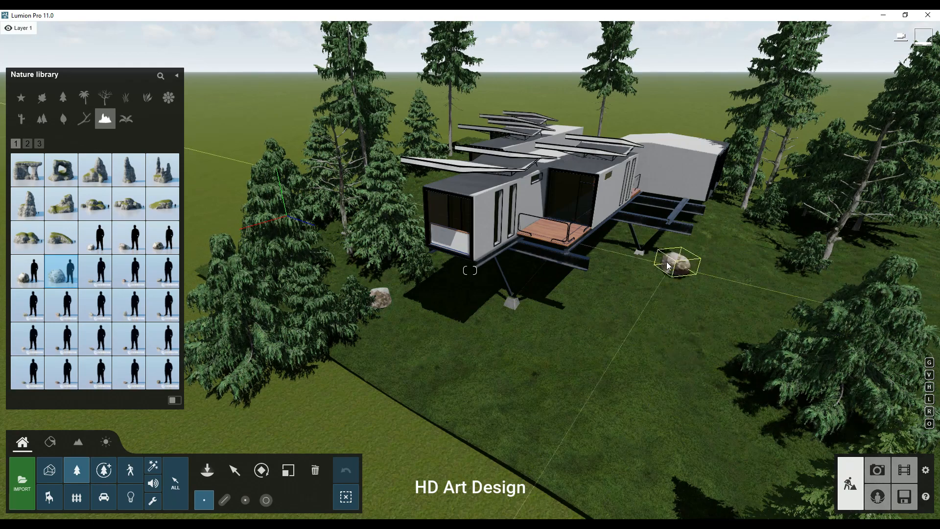
pyautogui.click(687, 297)
pyautogui.click(95, 237)
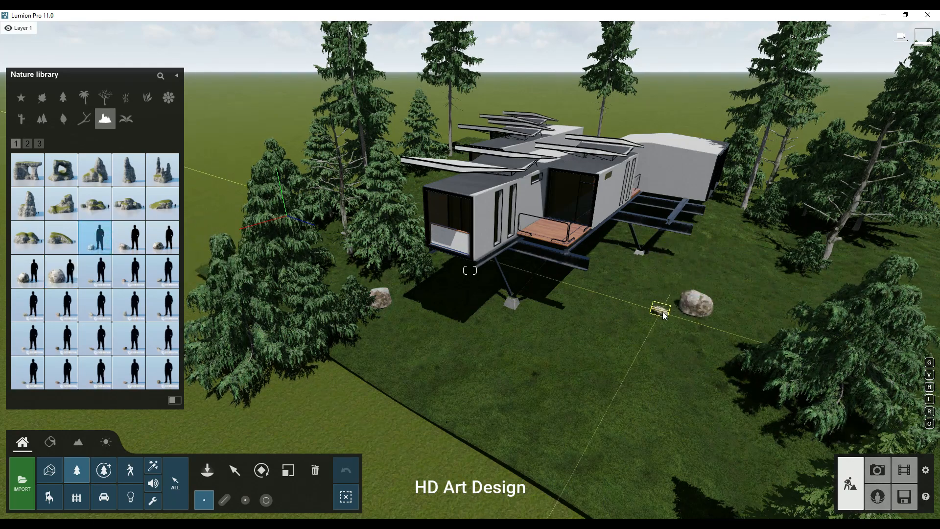
pyautogui.click(397, 312)
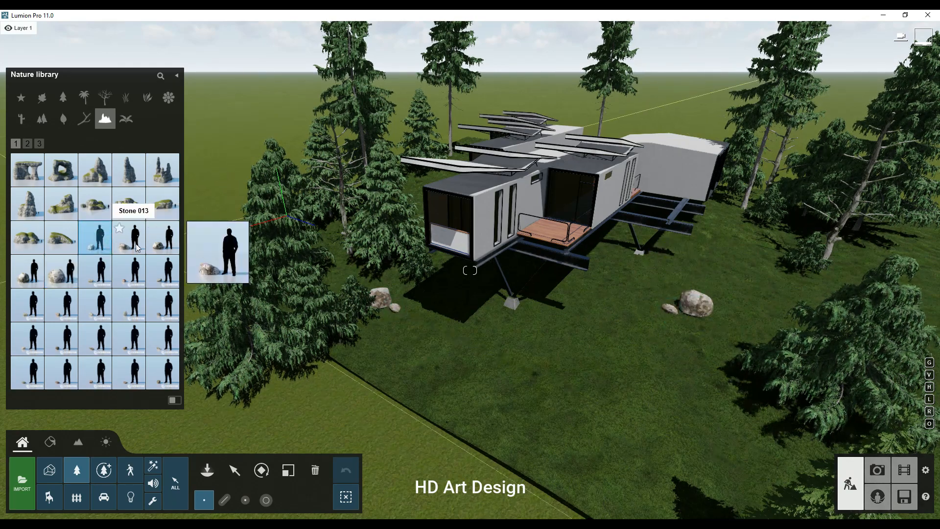
# Step: Add Stone 013 and other small stones to both boulder groups and scatter more rocks on the slope in front of the house
pyautogui.click(129, 237)
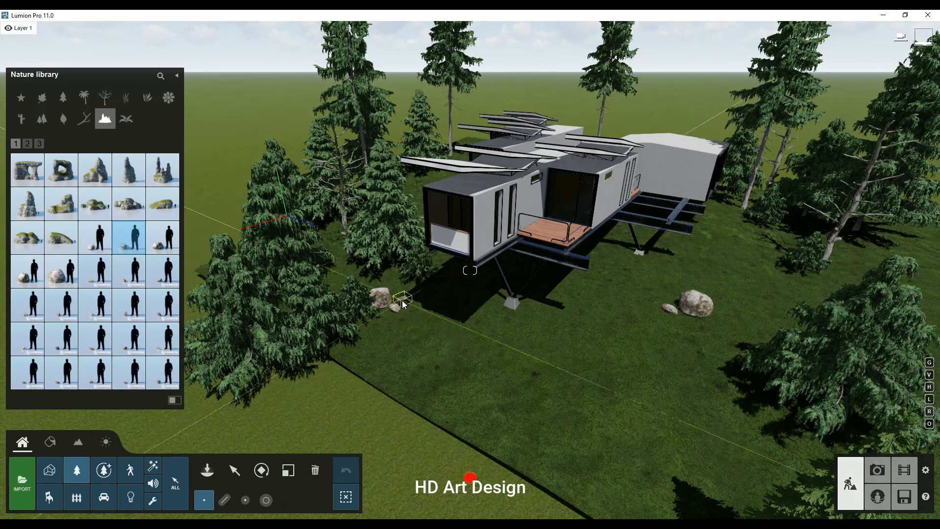
pyautogui.click(403, 303)
pyautogui.click(407, 327)
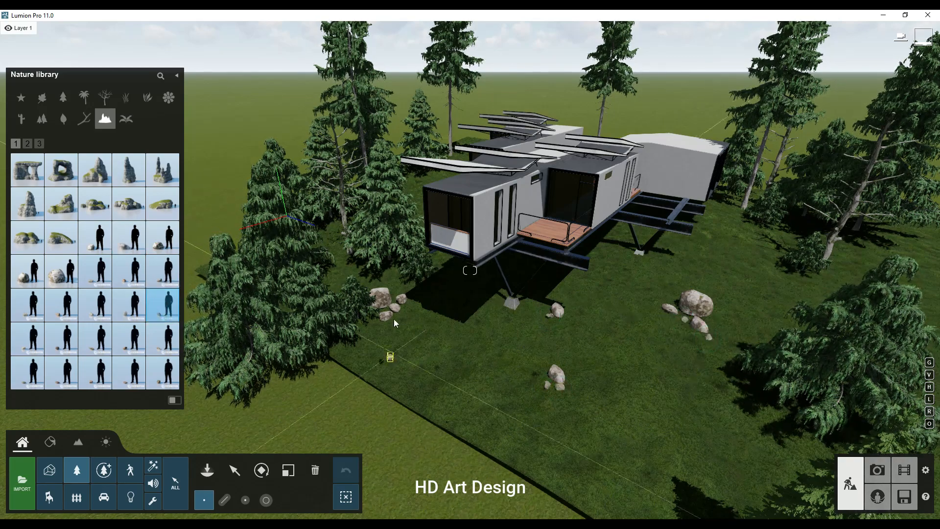
pyautogui.press('w')
pyautogui.moveTo(399, 320); pyautogui.dragTo(436, 237, button='right')
pyautogui.press('s')
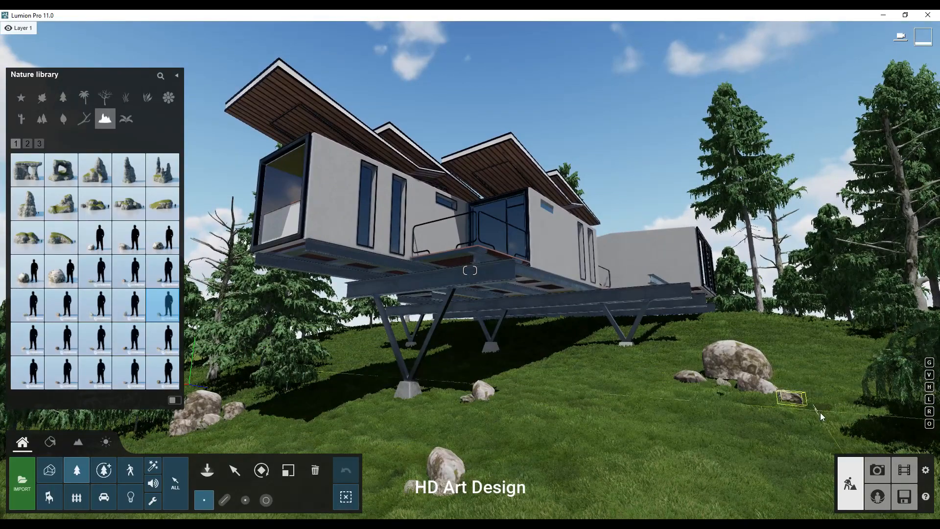
# Step: Scale down the AlaskaCedar-L2 HQ trees past the house's far end and enlarge the conifer rising behind the roof
pyautogui.click(288, 470)
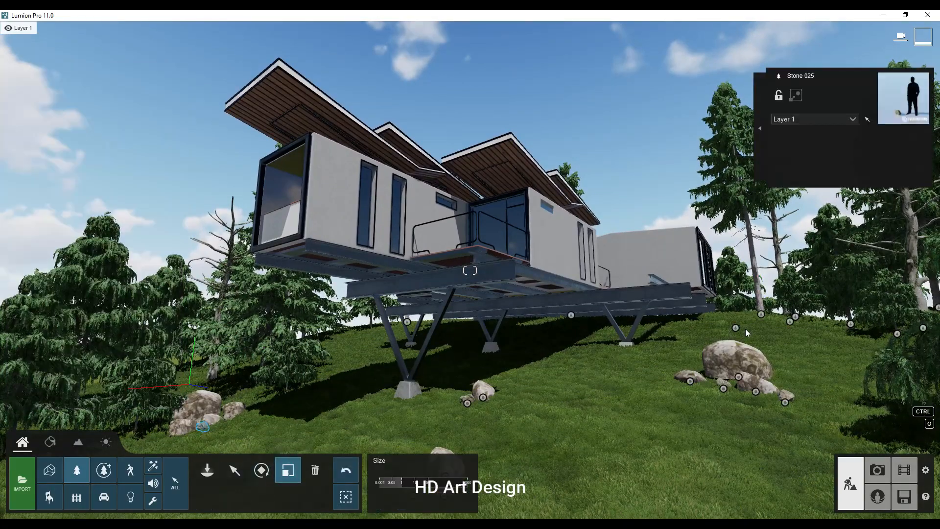
pyautogui.moveTo(762, 318); pyautogui.dragTo(790, 343)
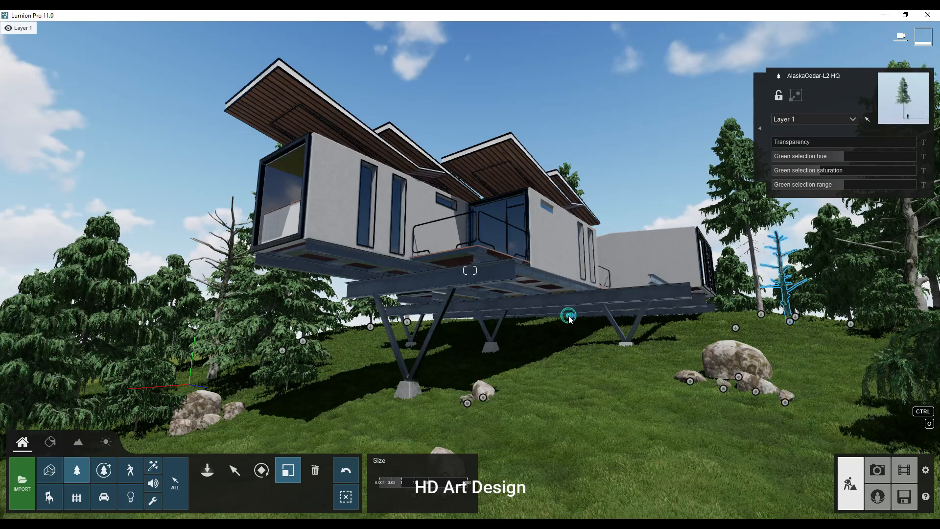
pyautogui.moveTo(569, 316); pyautogui.dragTo(571, 304)
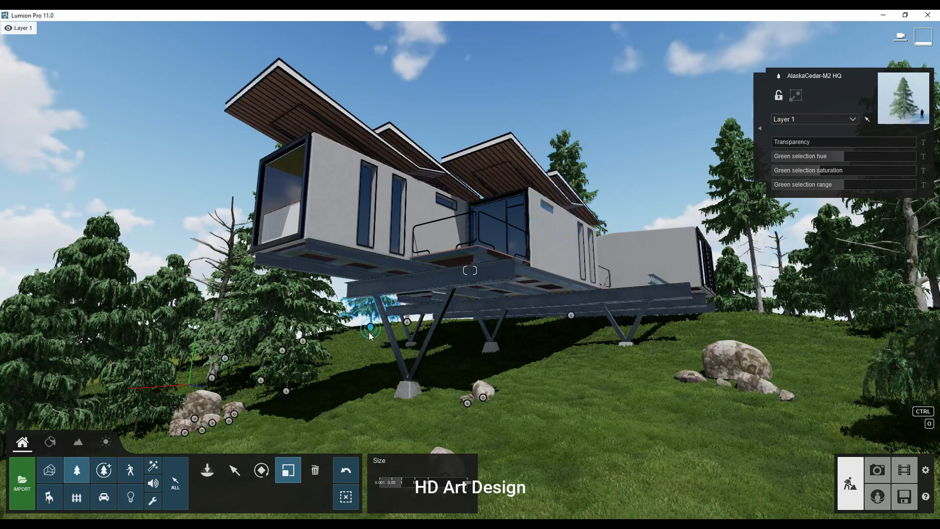
# Step: Duplicate the AlaskaCedar-M2 HQ conifer behind the near-end support to fill the gap beneath the house
pyautogui.click(76, 470)
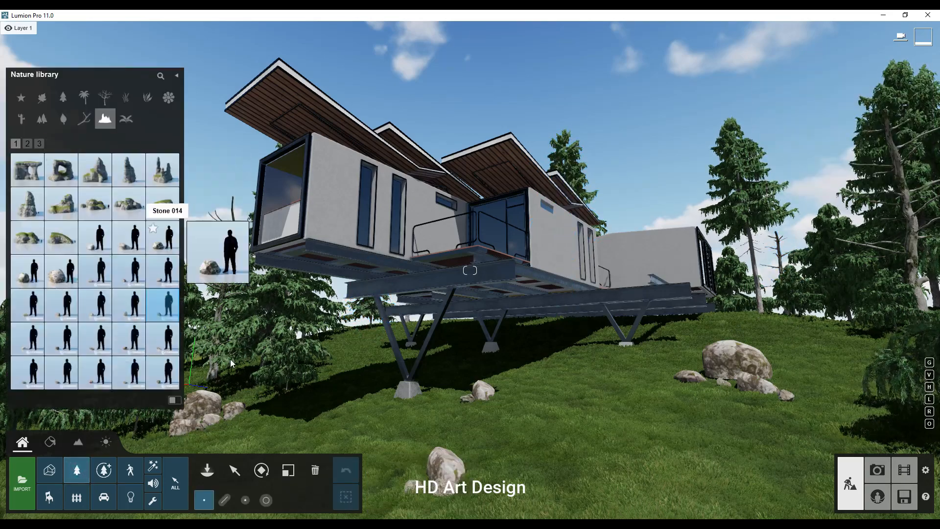
pyautogui.click(234, 470)
pyautogui.keyDown('alt'); pyautogui.moveTo(370, 326); pyautogui.dragTo(354, 347); pyautogui.keyUp('alt')
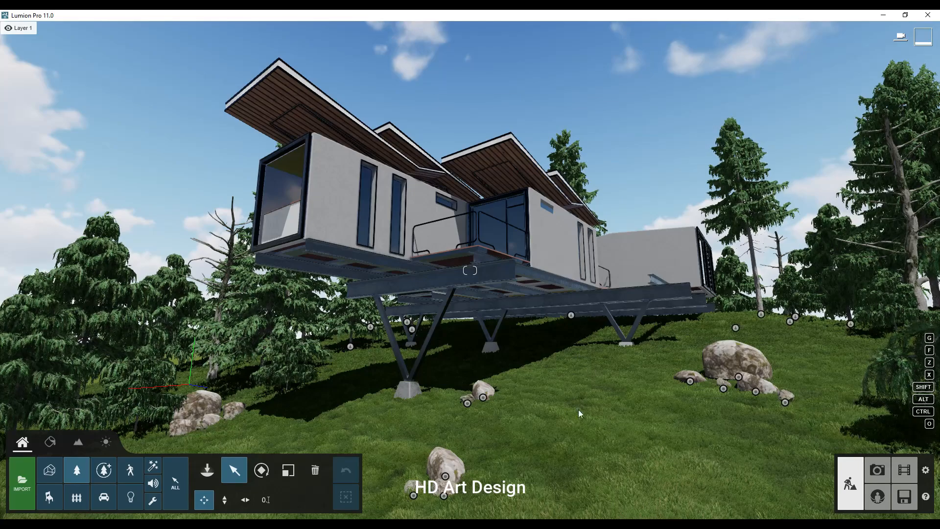
pyautogui.moveTo(579, 410); pyautogui.dragTo(525, 396, button='right')
# Step: Place fallen wood from the logs category, including Log 009, among the near-end conifers and under the large foreground cedar
pyautogui.click(72, 471)
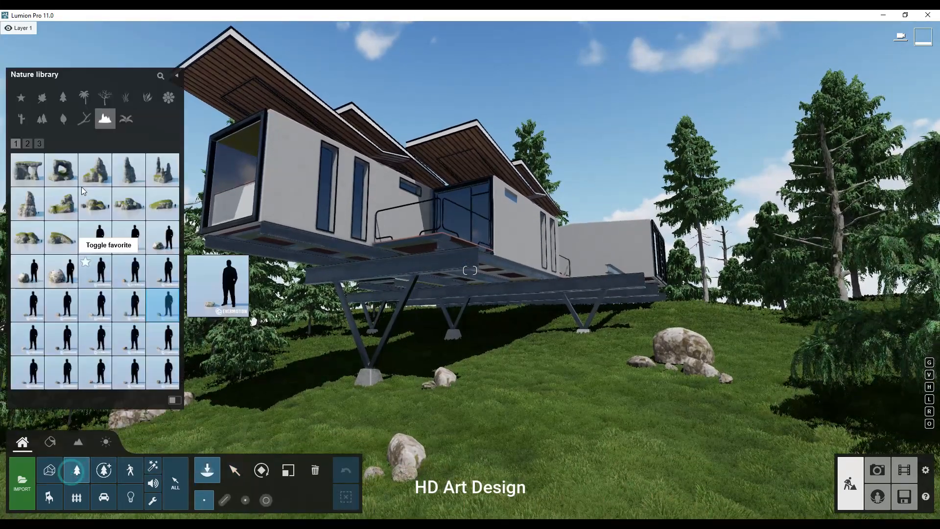
pyautogui.click(84, 118)
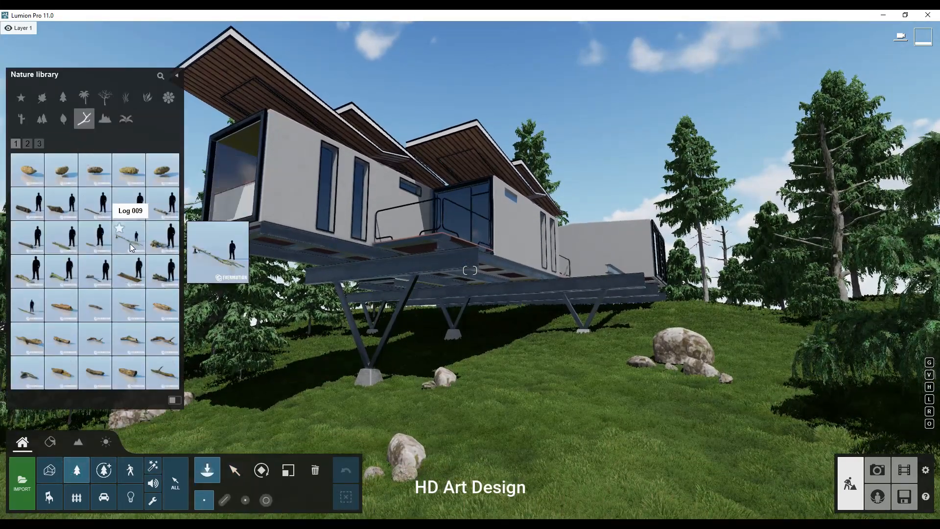
pyautogui.click(309, 345)
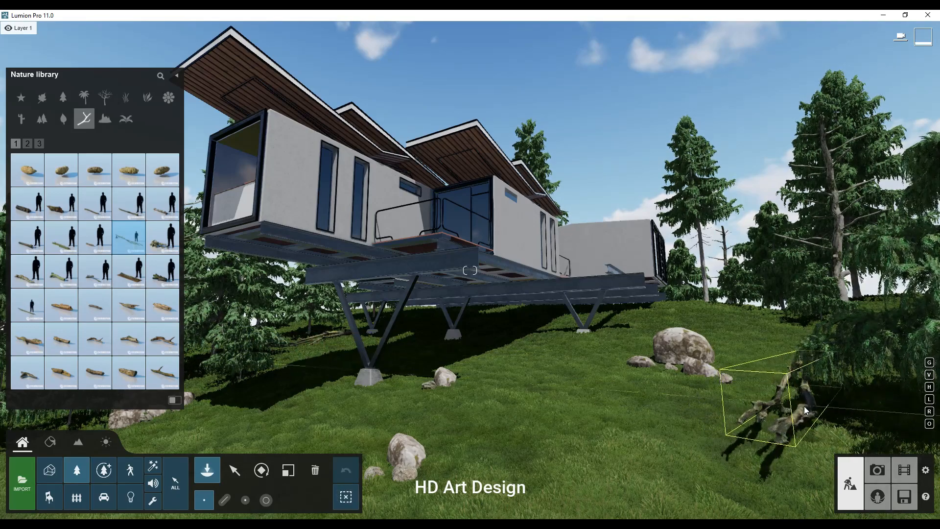
pyautogui.click(811, 420)
# Step: Lay one straight log beside the foreground boulder and another next to the large boulder group on the slope
pyautogui.click(129, 204)
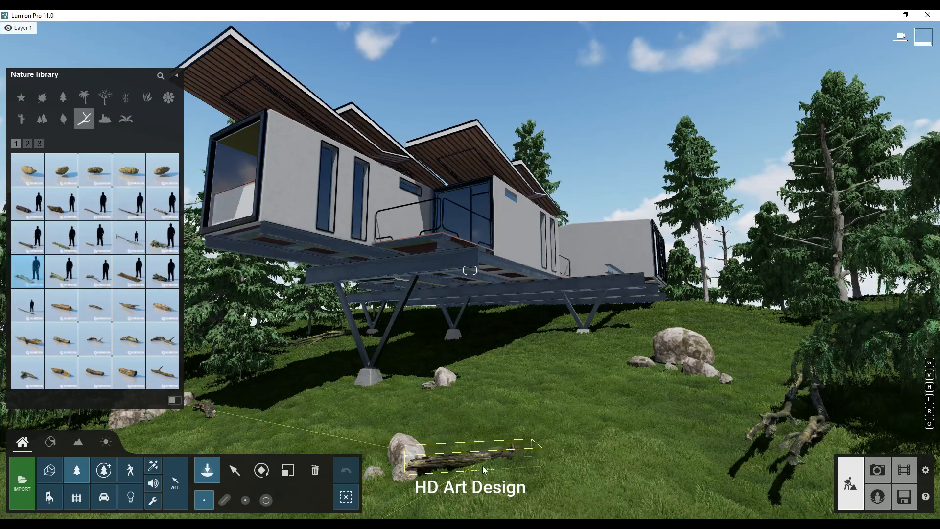
pyautogui.click(484, 457)
pyautogui.click(754, 391)
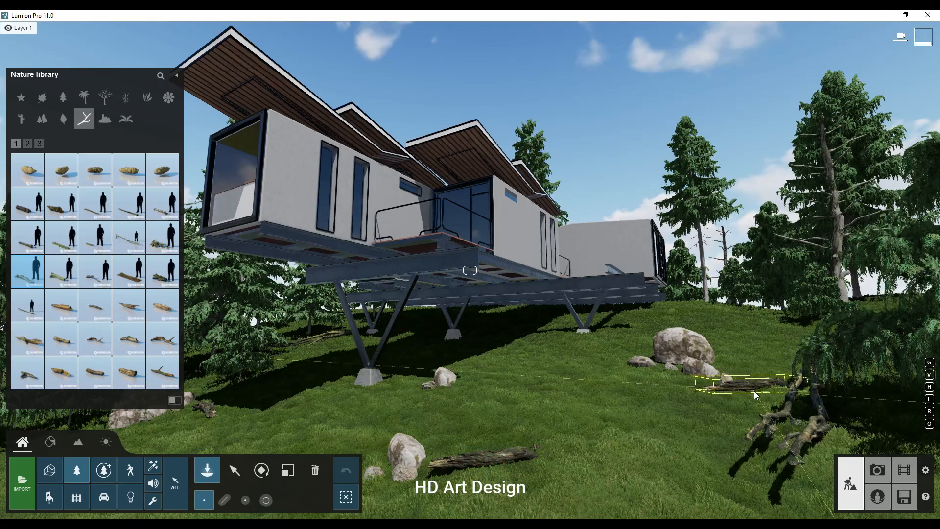
# Step: Add twisted dead branches from the second page of logs beneath the foreground cedar, beside the large boulder and near the near-end conifers
pyautogui.click(27, 144)
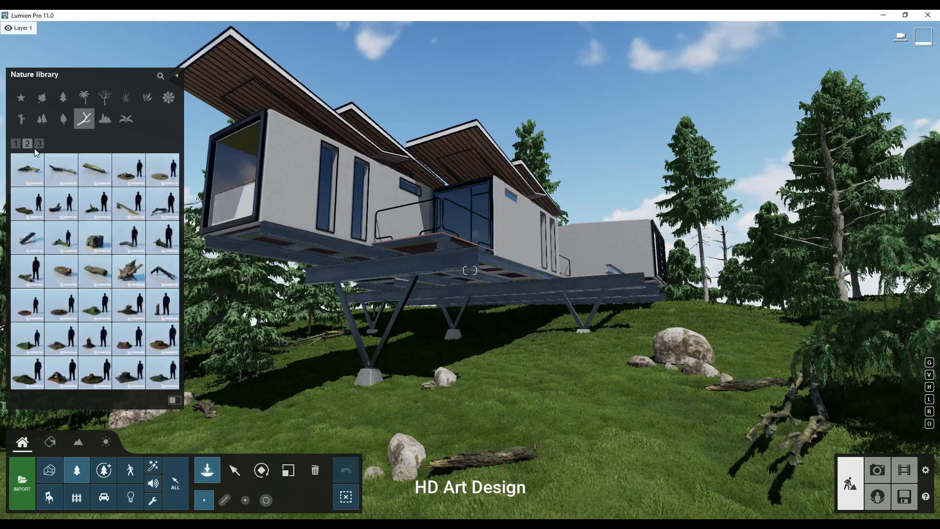
pyautogui.click(158, 218)
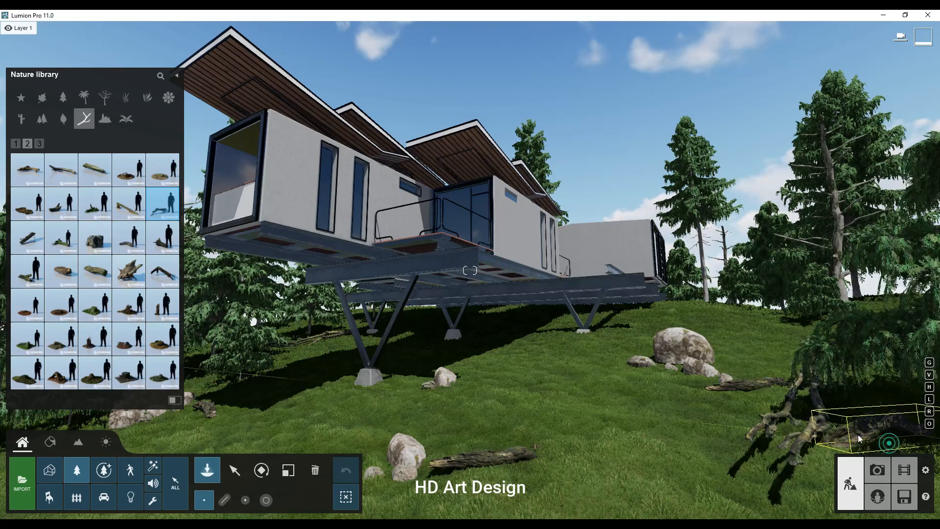
pyautogui.click(629, 365)
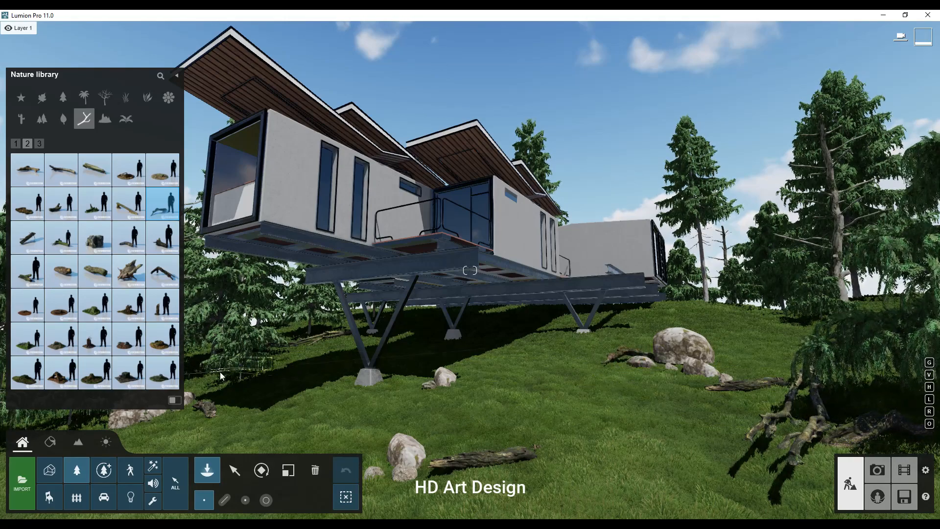
pyautogui.click(170, 272)
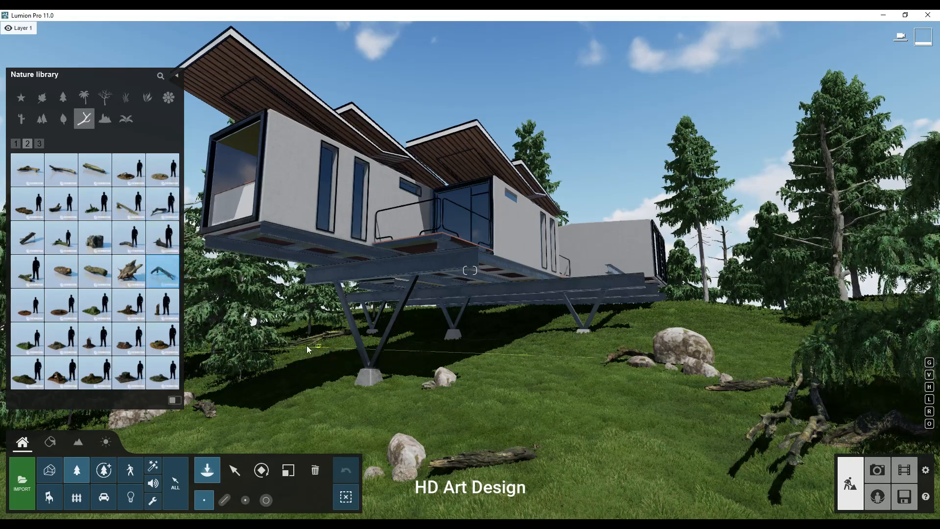
pyautogui.click(27, 237)
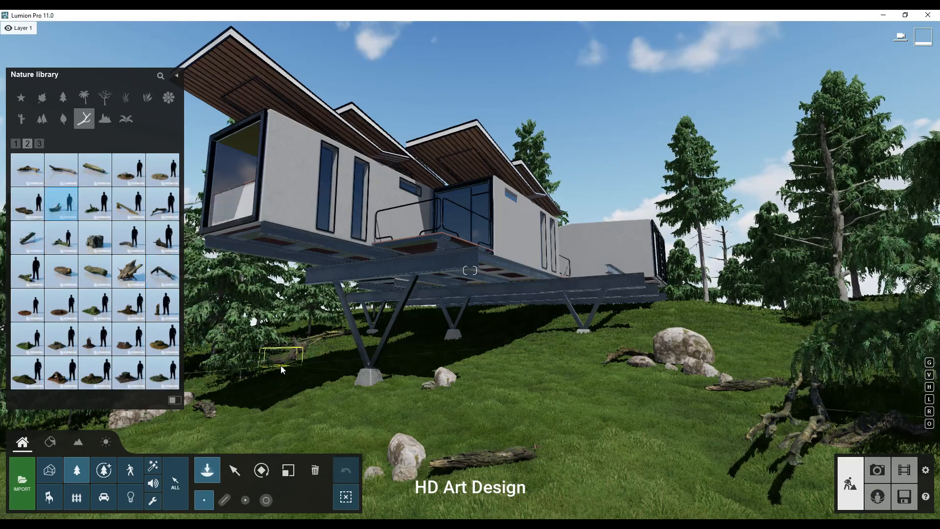
pyautogui.click(295, 364)
pyautogui.click(128, 99)
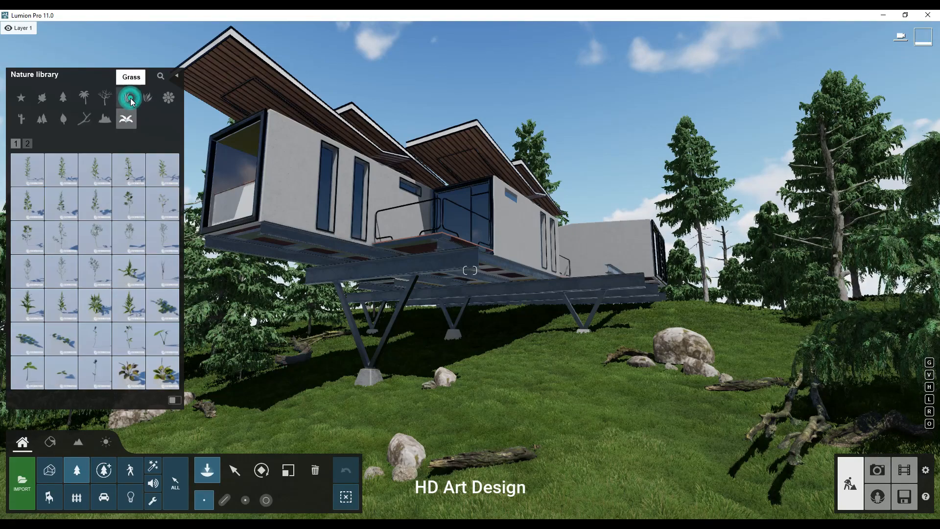
pyautogui.click(167, 179)
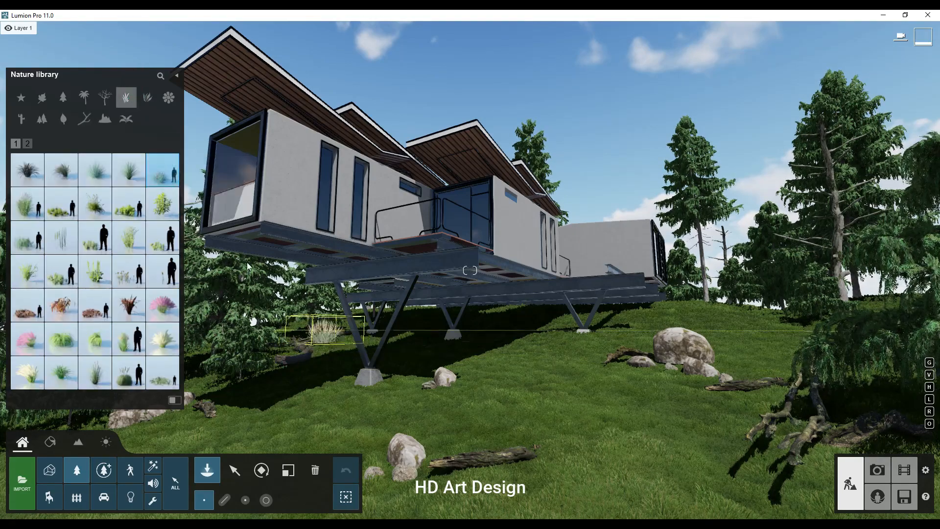
pyautogui.click(28, 144)
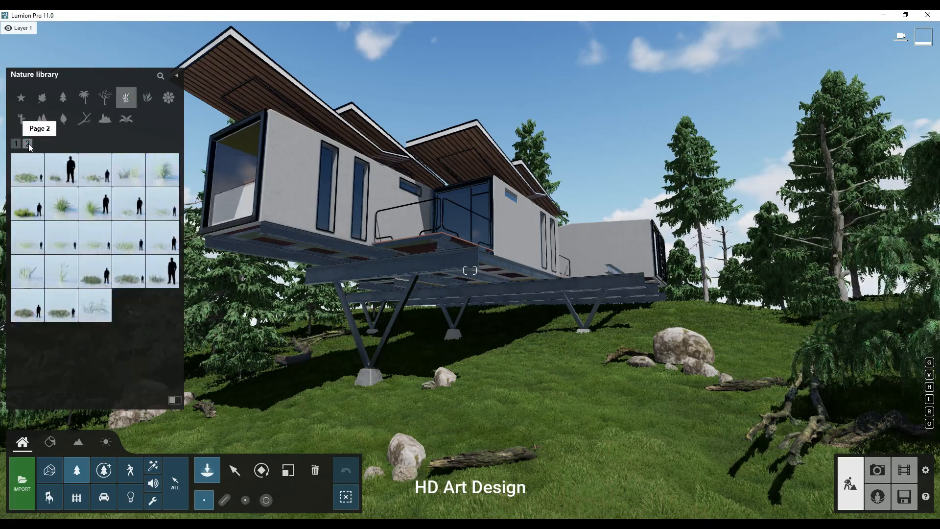
# Step: Place Plantain 005 from the second page of the plants category beside the foreground log and scale it up
pyautogui.click(126, 119)
pyautogui.press('e')
pyautogui.click(27, 143)
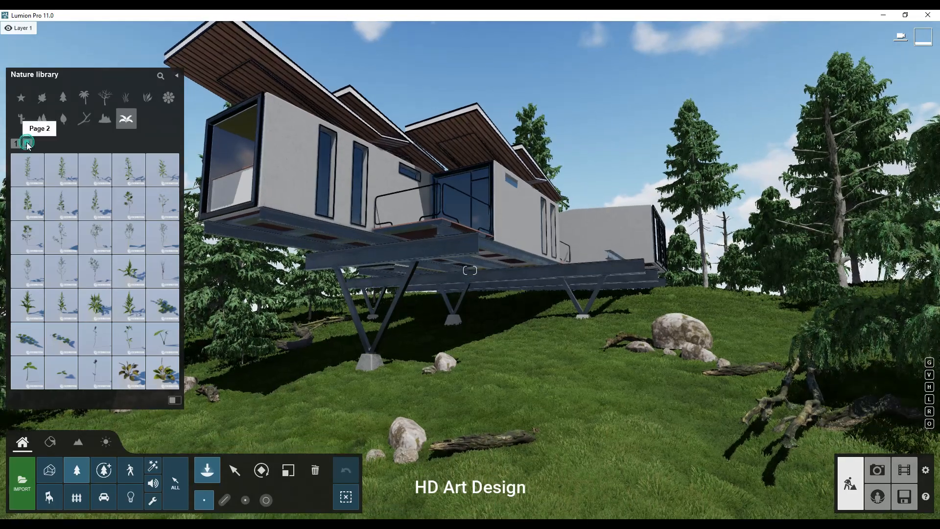
pyautogui.moveTo(30, 145); pyautogui.dragTo(27, 167, button='right')
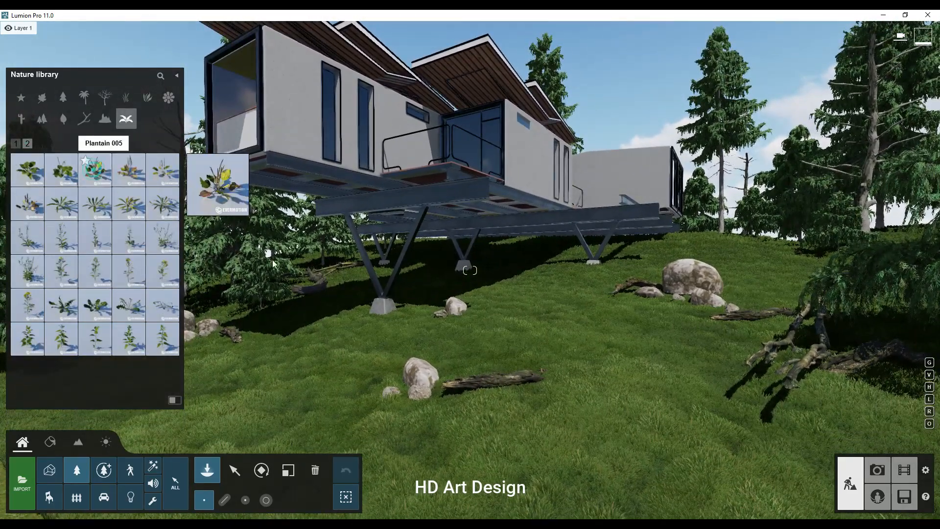
pyautogui.click(287, 469)
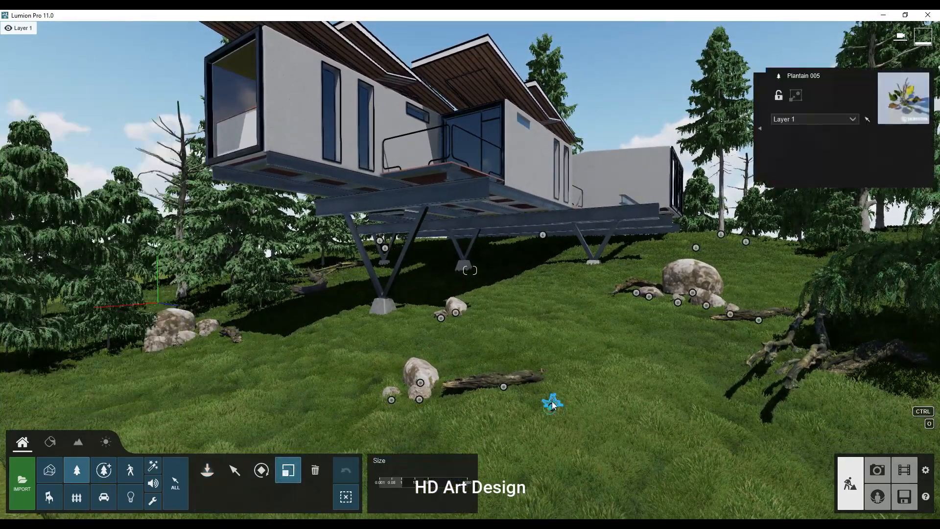
# Step: Scatter Plantain 003 and Plantain 004 over the slope around the foreground boulder and log, and enlarge them
pyautogui.click(82, 462)
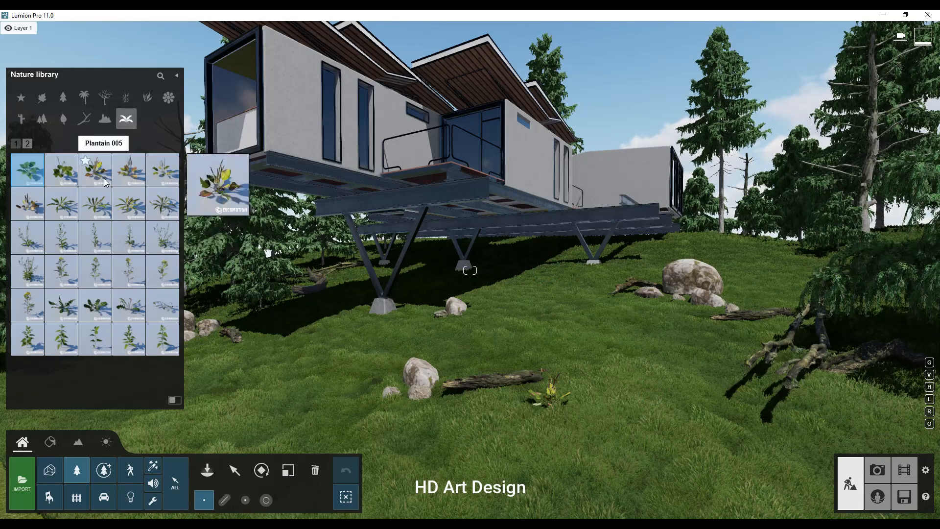
pyautogui.click(65, 178)
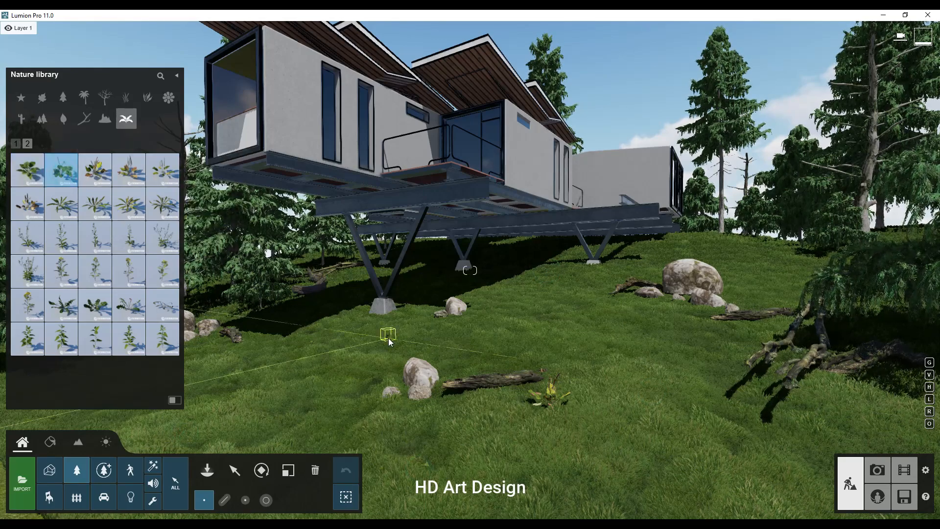
pyautogui.click(288, 470)
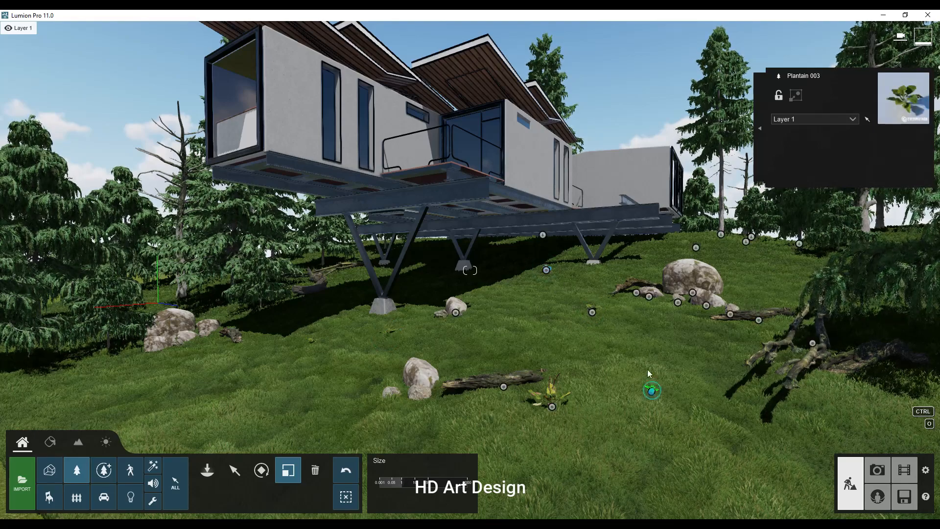
pyautogui.moveTo(488, 390); pyautogui.dragTo(371, 390, button='right')
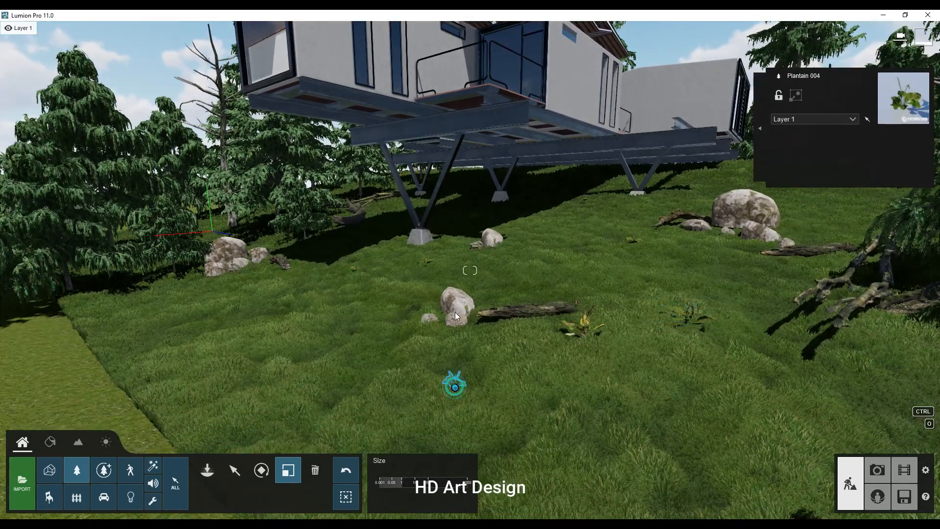
pyautogui.moveTo(455, 313); pyautogui.dragTo(454, 299)
pyautogui.moveTo(455, 298); pyautogui.dragTo(489, 225, button='right')
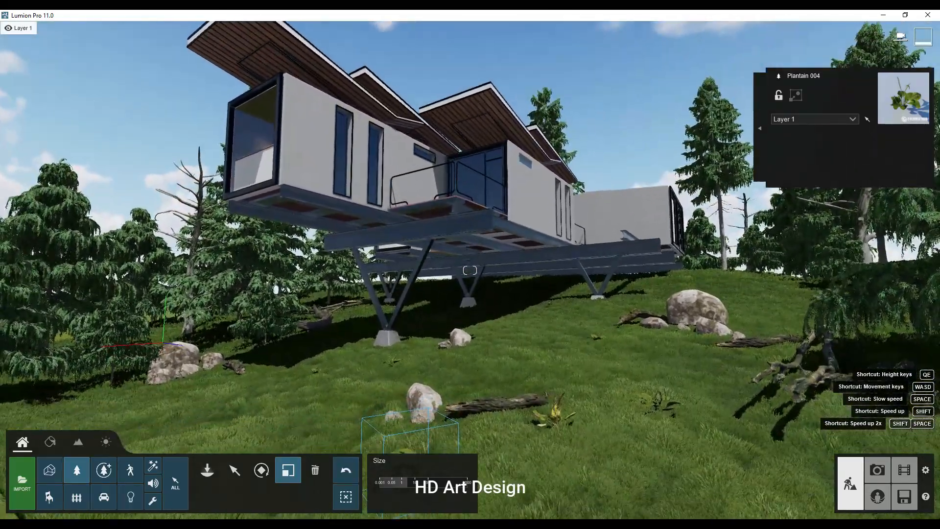
pyautogui.moveTo(678, 350); pyautogui.dragTo(688, 336, button='right')
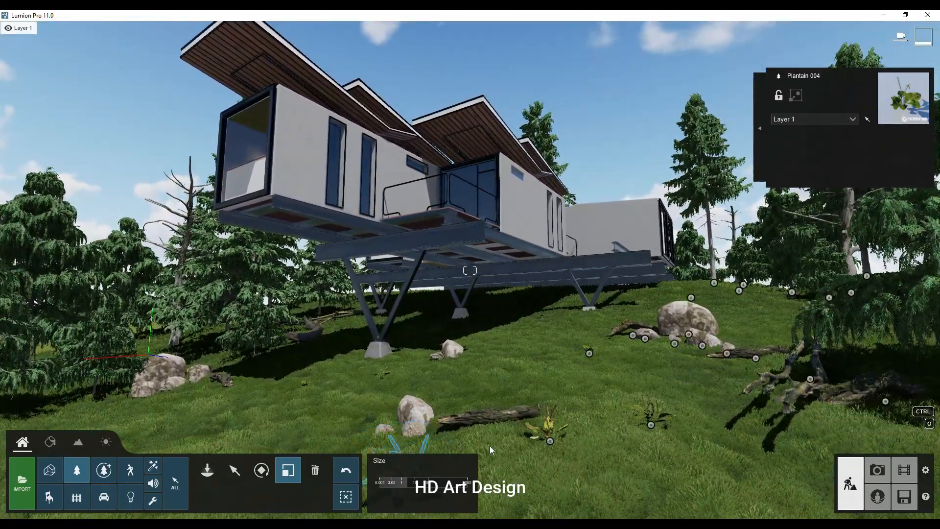
pyautogui.click(77, 470)
# Step: Switch to Photo mode, adjust the framing of the house, and add the Real Skies effect to photo 1
pyautogui.moveTo(539, 269); pyautogui.dragTo(564, 237, button='right')
pyautogui.click(877, 478)
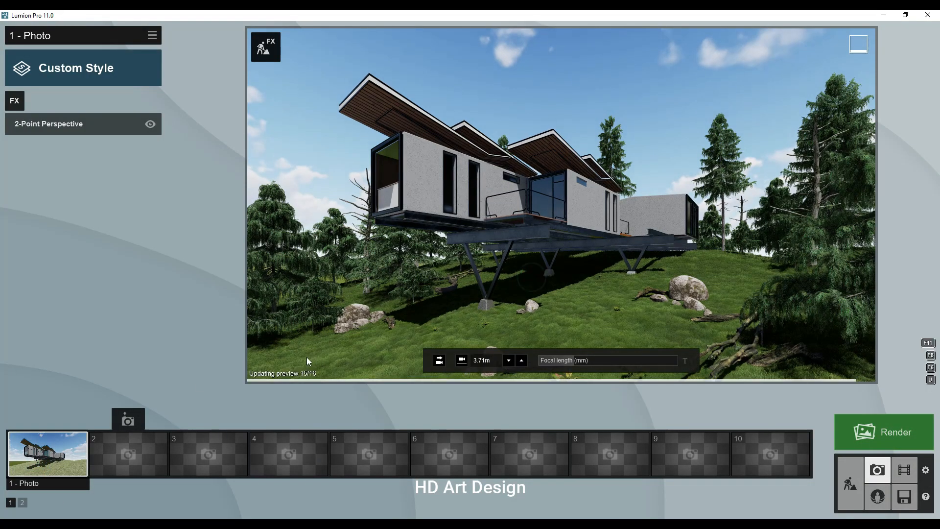
pyautogui.moveTo(634, 300); pyautogui.dragTo(638, 311, button='right')
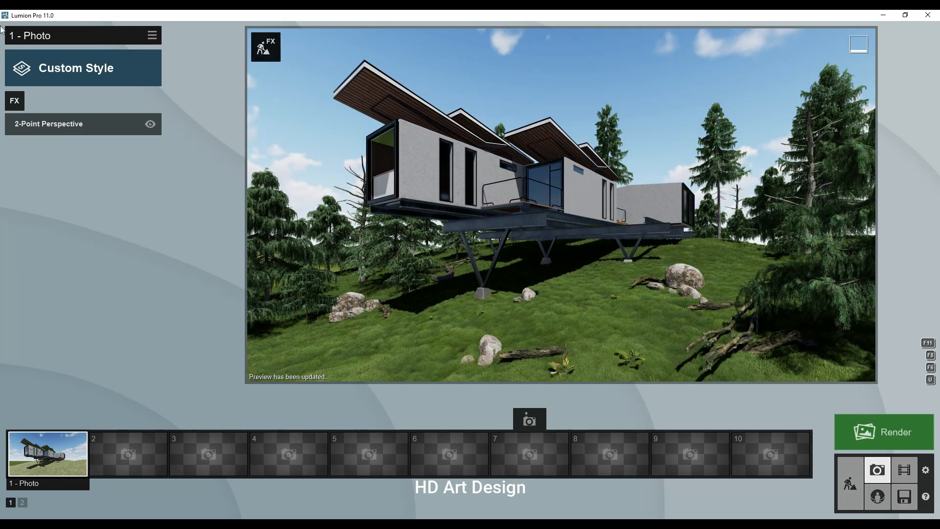
pyautogui.click(14, 101)
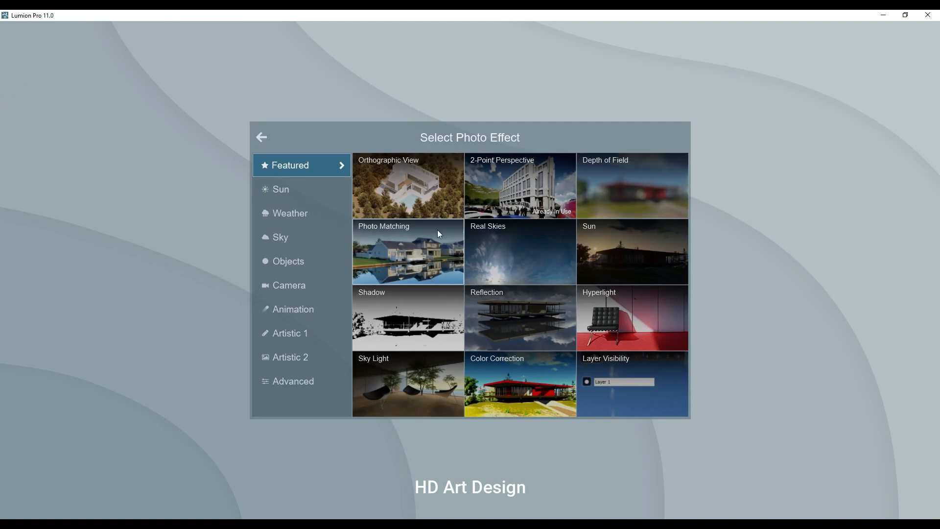
pyautogui.click(531, 237)
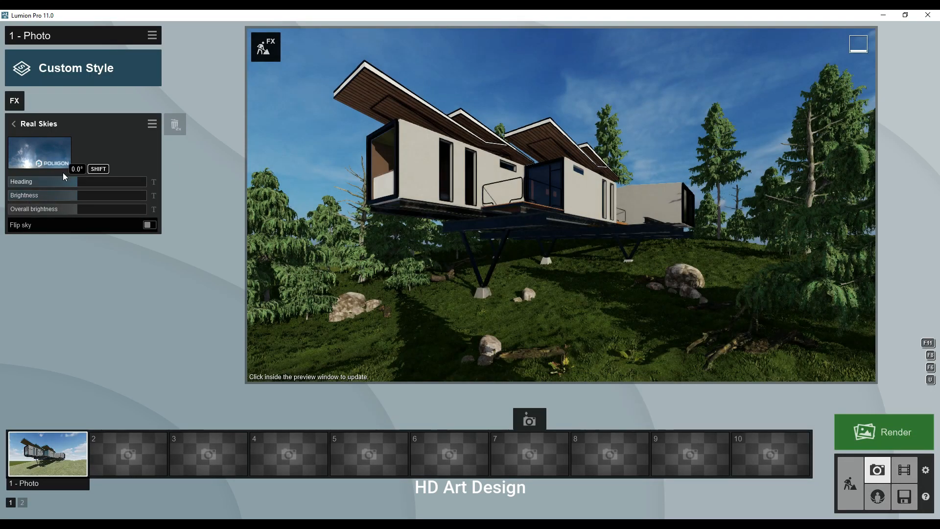
# Step: Try the Sunset 5 preset as the real sky and rotate its heading
pyautogui.click(60, 162)
pyautogui.click(390, 110)
pyautogui.click(344, 119)
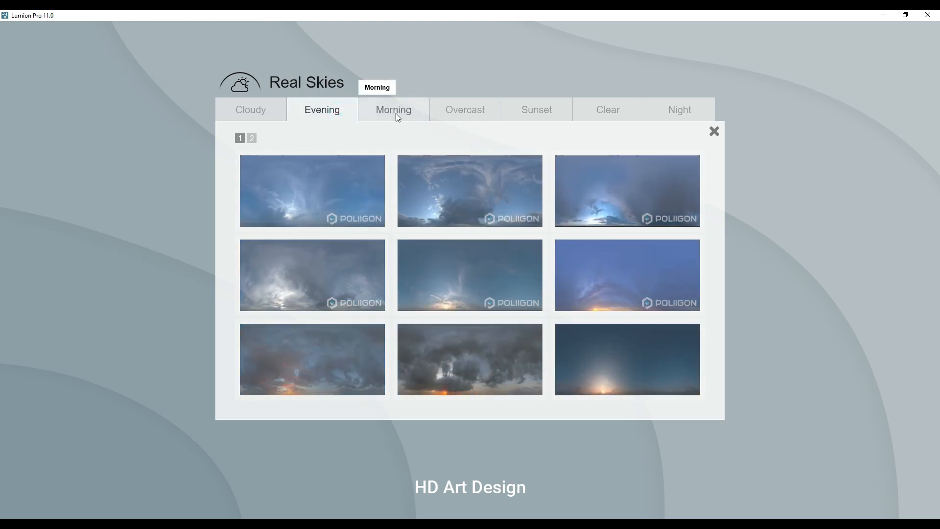
pyautogui.click(395, 115)
pyautogui.click(526, 112)
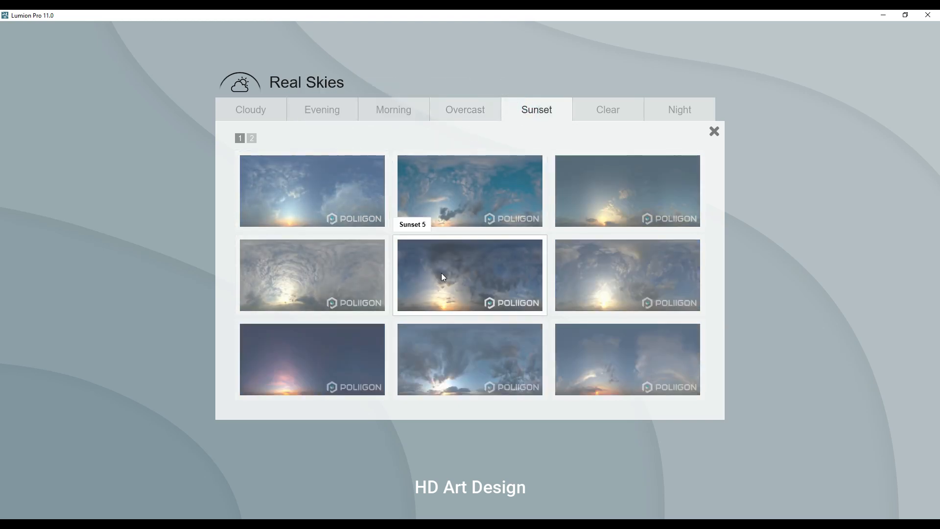
pyautogui.click(563, 267)
pyautogui.moveTo(54, 184)
pyautogui.mouseDown()
pyautogui.moveTo(62, 178)
pyautogui.moveTo(49, 170)
pyautogui.mouseUp()
# Step: Replace the sky with a blue, lightly clouded Morning preset and increase its heading to light the near-end container
pyautogui.click(37, 153)
pyautogui.click(598, 110)
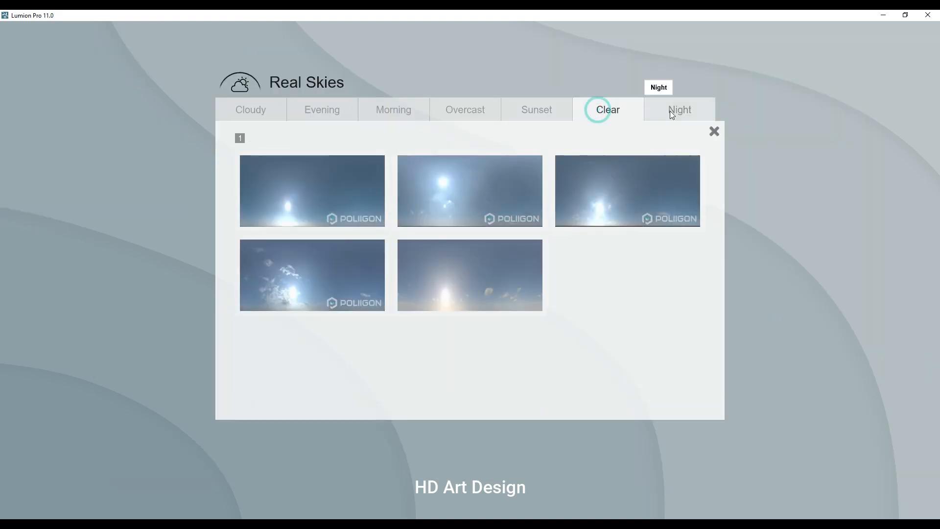
pyautogui.click(656, 114)
pyautogui.click(473, 115)
pyautogui.click(535, 110)
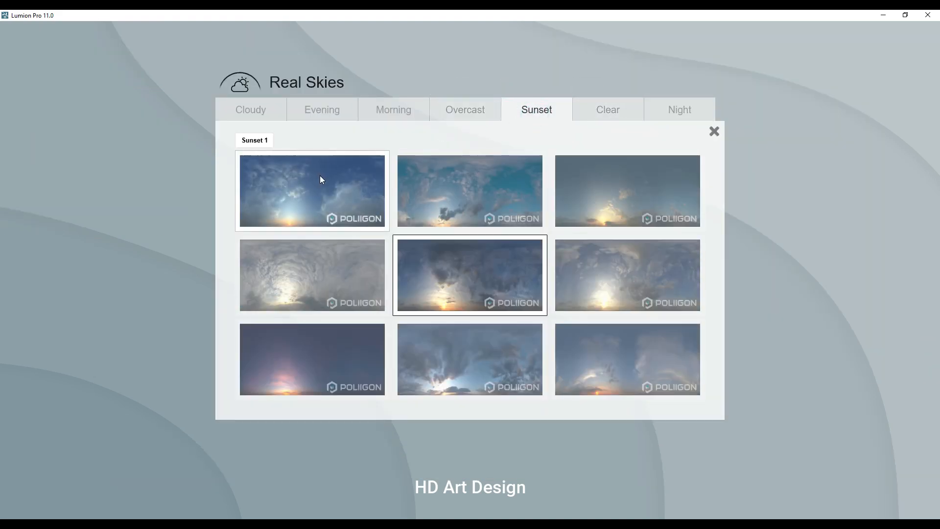
pyautogui.click(387, 111)
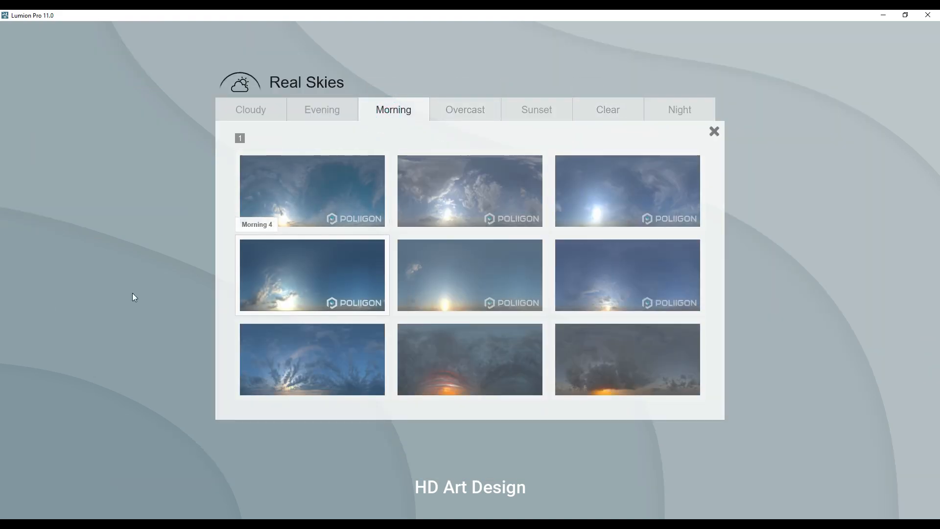
pyautogui.click(351, 185)
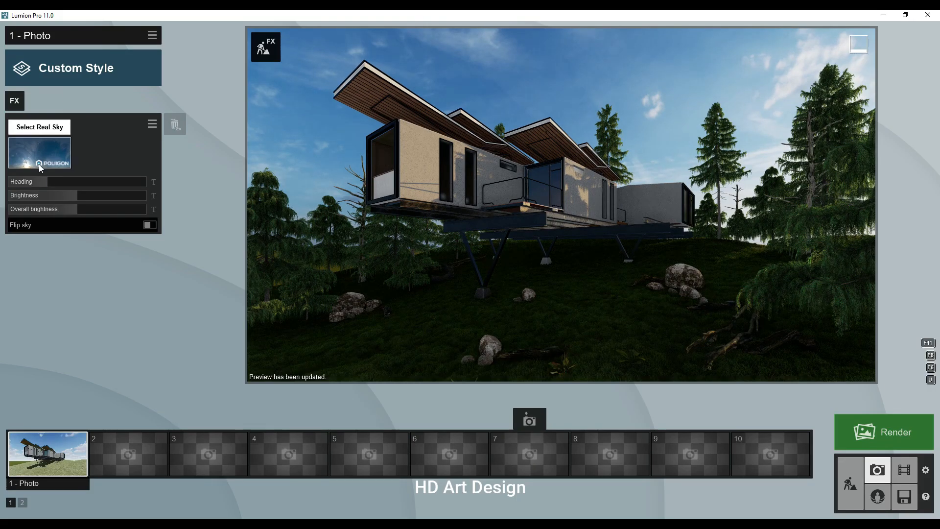
pyautogui.click(46, 182)
pyautogui.moveTo(48, 182); pyautogui.dragTo(80, 181)
# Step: In Build mode, duplicate an AlaskaCedar-L2 HQ conifer from behind the house into a row along the open front side of the slope
pyautogui.click(852, 483)
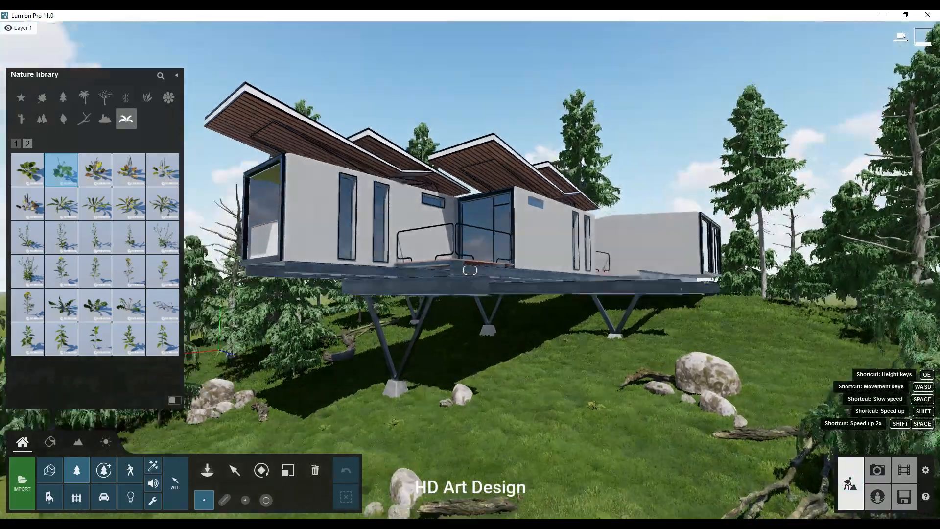
pyautogui.press('s')
pyautogui.moveTo(607, 274); pyautogui.dragTo(630, 337, button='right')
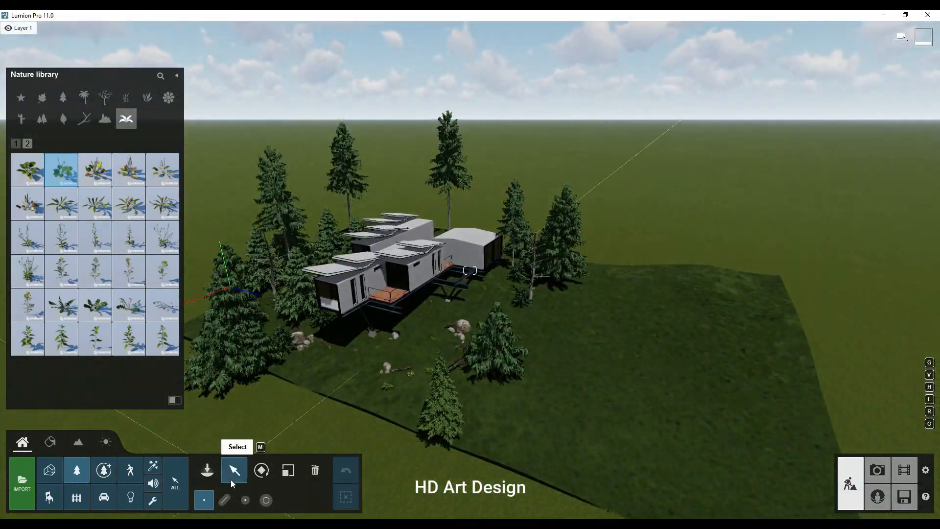
pyautogui.click(230, 480)
pyautogui.doubleClick(350, 232)
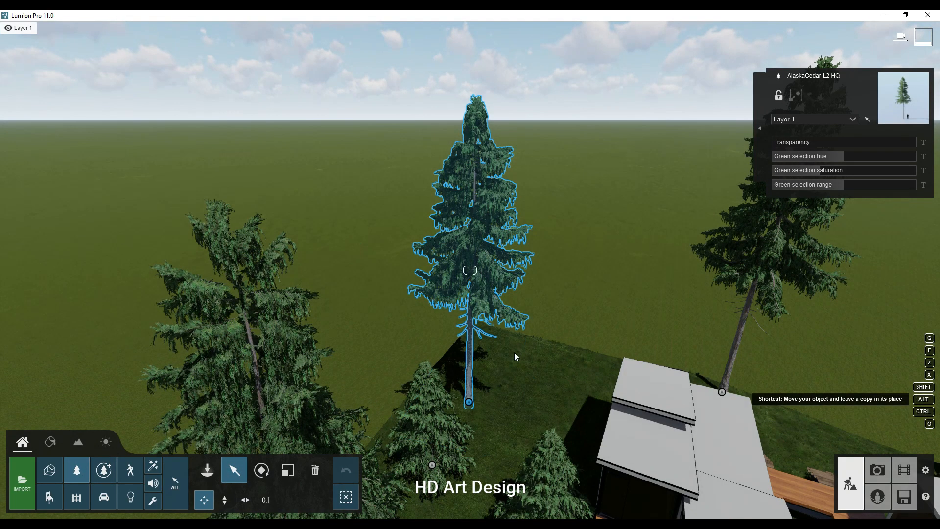
pyautogui.scroll(-5, 514, 360)
pyautogui.moveTo(490, 373); pyautogui.dragTo(551, 453, button='right')
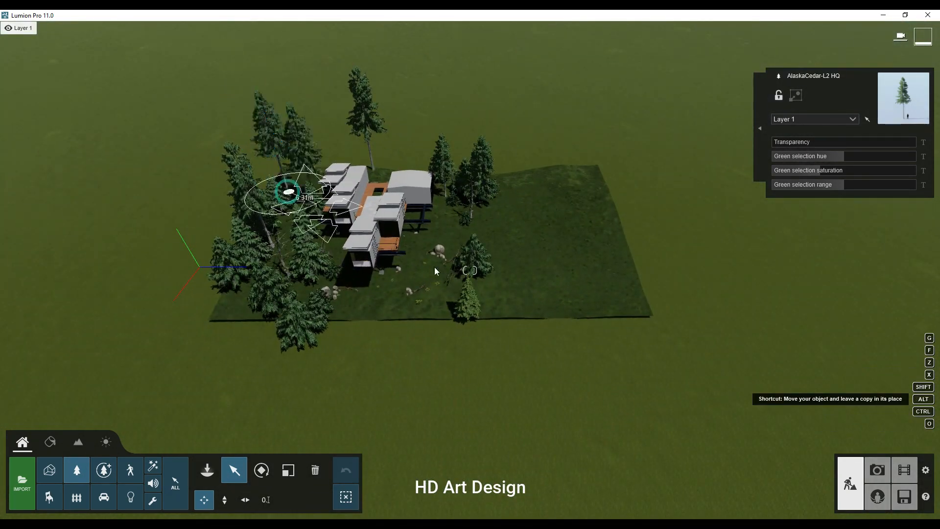
pyautogui.keyDown('alt'); pyautogui.moveTo(435, 271); pyautogui.dragTo(521, 312); pyautogui.keyUp('alt')
pyautogui.keyDown('alt'); pyautogui.moveTo(521, 312); pyautogui.dragTo(449, 390); pyautogui.keyUp('alt')
# Step: Place three dense conifers, the second model on the first conifers page, among and in front of the copied cedars
pyautogui.click(76, 470)
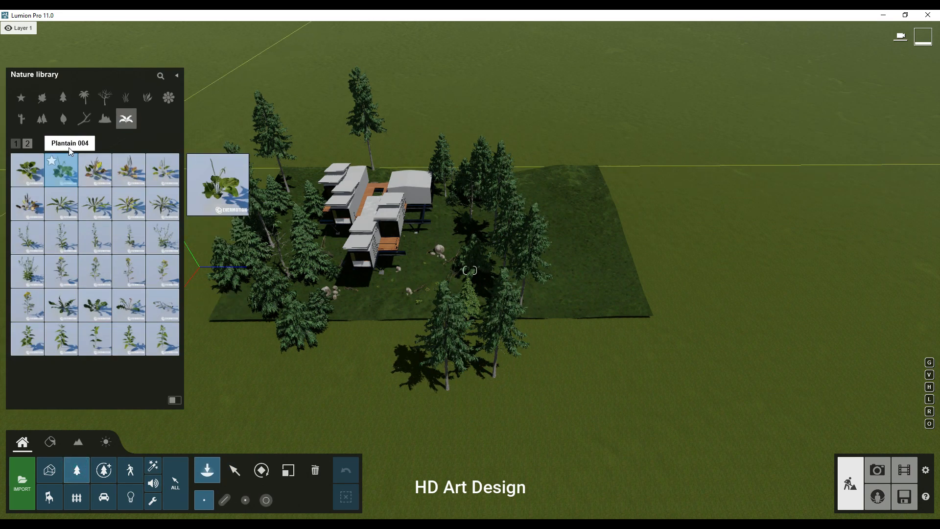
pyautogui.click(62, 97)
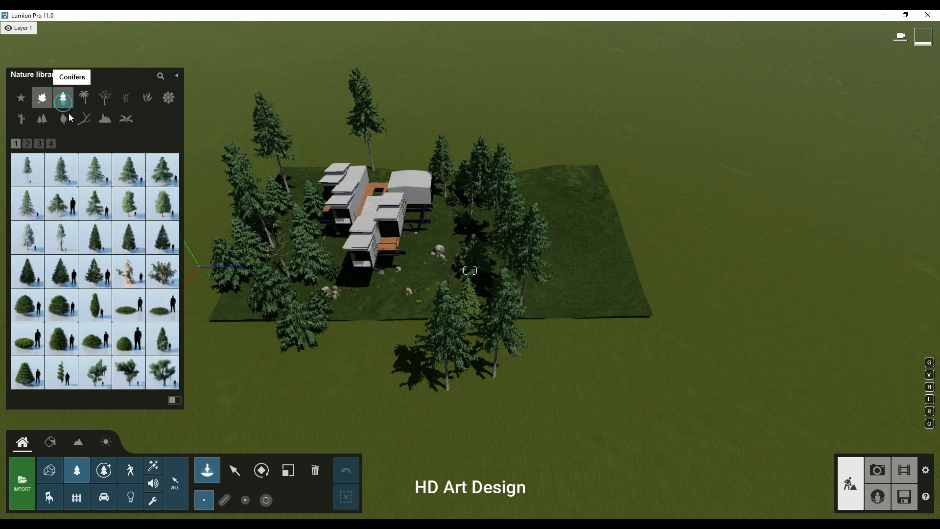
pyautogui.click(61, 170)
pyautogui.click(498, 294)
pyautogui.click(478, 357)
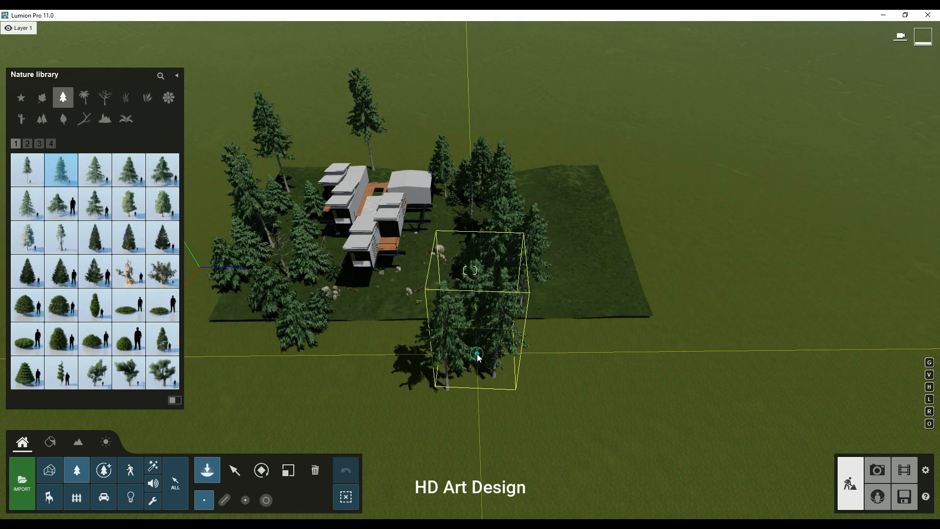
pyautogui.click(426, 409)
# Step: Add five more of the dense conifers at the terrain's near-end corner and in a line behind the house
pyautogui.moveTo(357, 323); pyautogui.dragTo(270, 309, button='right')
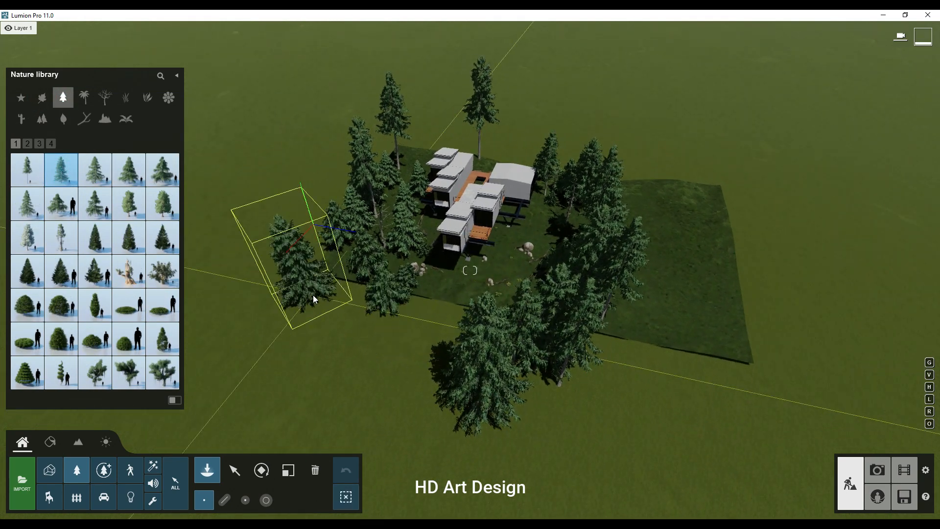
pyautogui.click(323, 308)
pyautogui.click(355, 184)
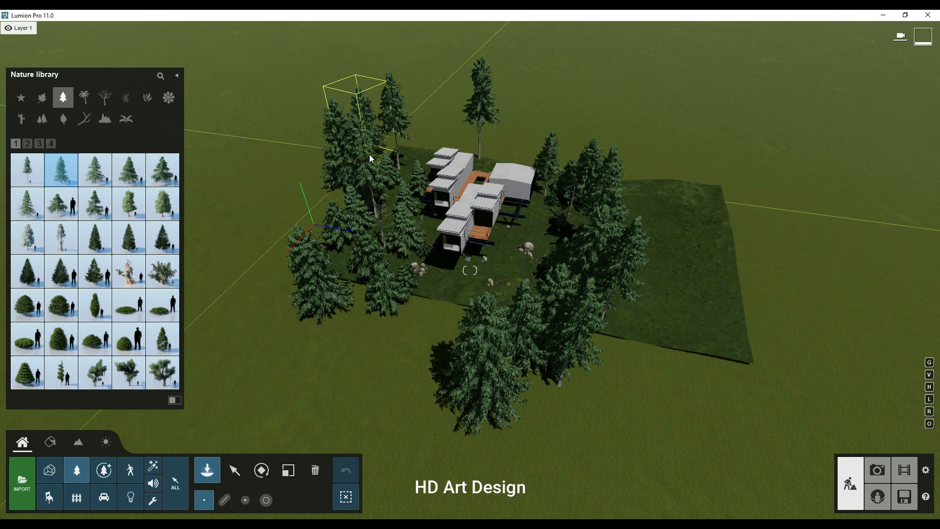
pyautogui.click(373, 155)
pyautogui.click(413, 141)
pyautogui.click(446, 138)
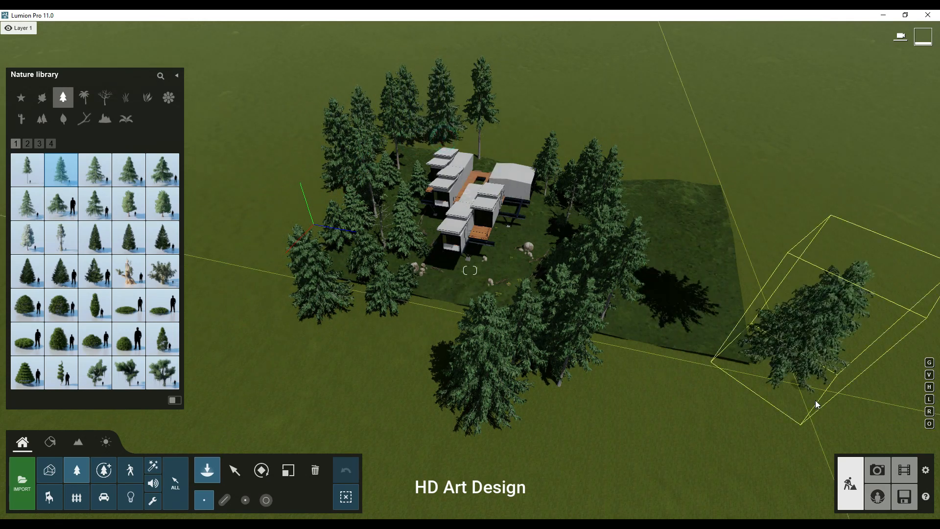
# Step: Reopen photo 1 in Photo mode and set the Real Skies brightness to 1.3
pyautogui.click(878, 470)
pyautogui.click(79, 455)
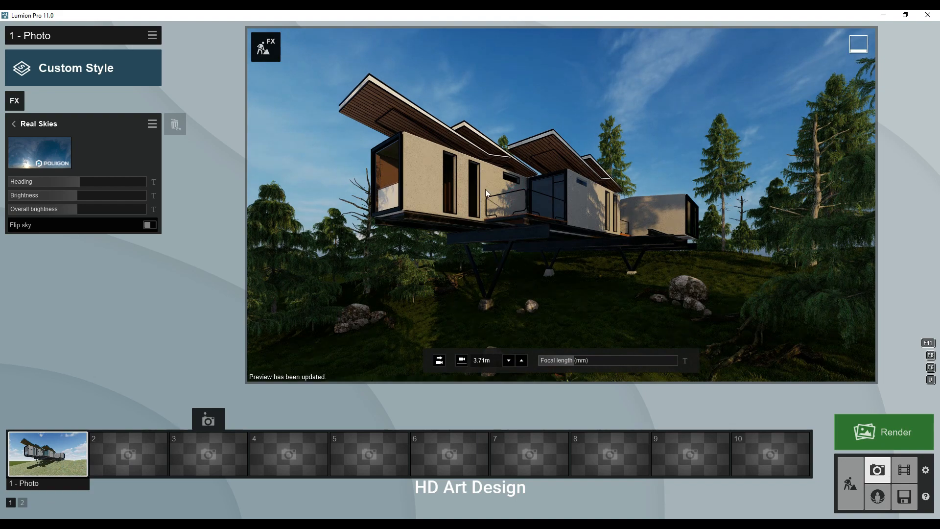
pyautogui.moveTo(77, 197); pyautogui.dragTo(100, 199)
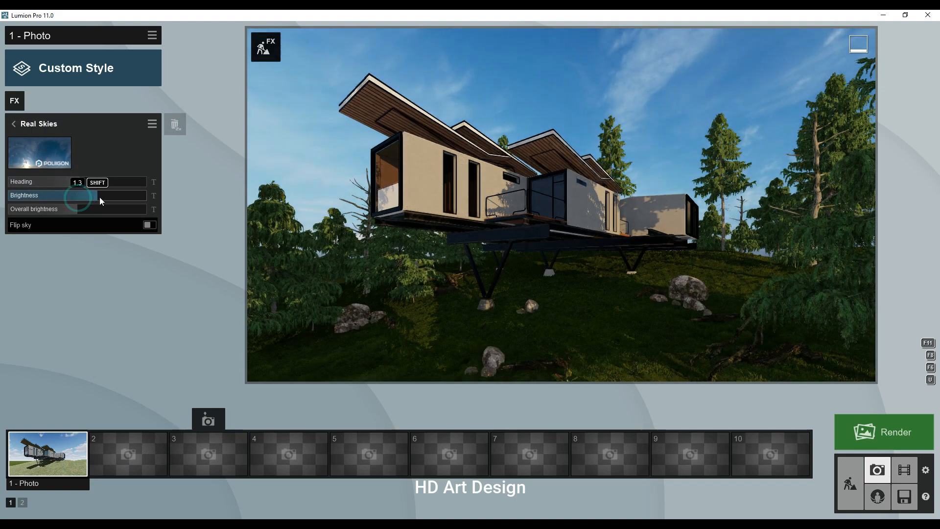
pyautogui.click(13, 123)
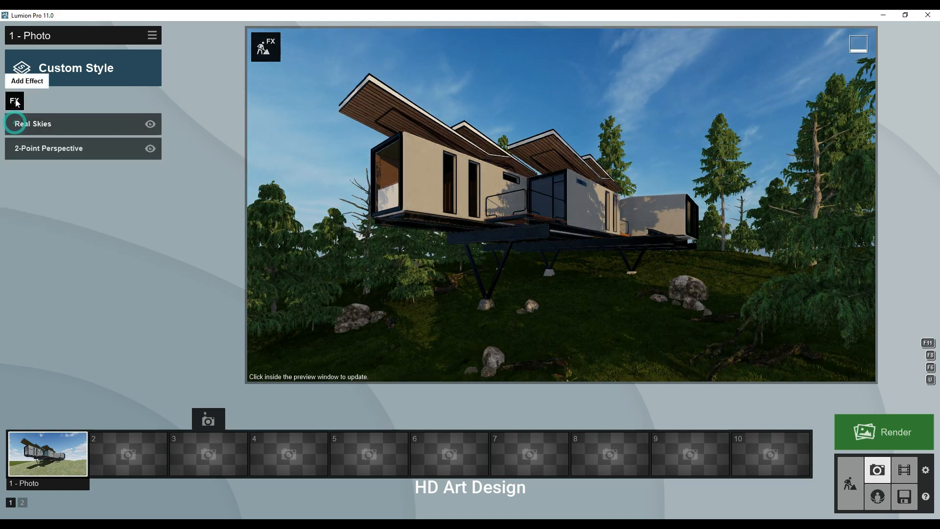
# Step: Add the Exposure camera effect to photo 1 and set its exposure to 0.6
pyautogui.click(15, 102)
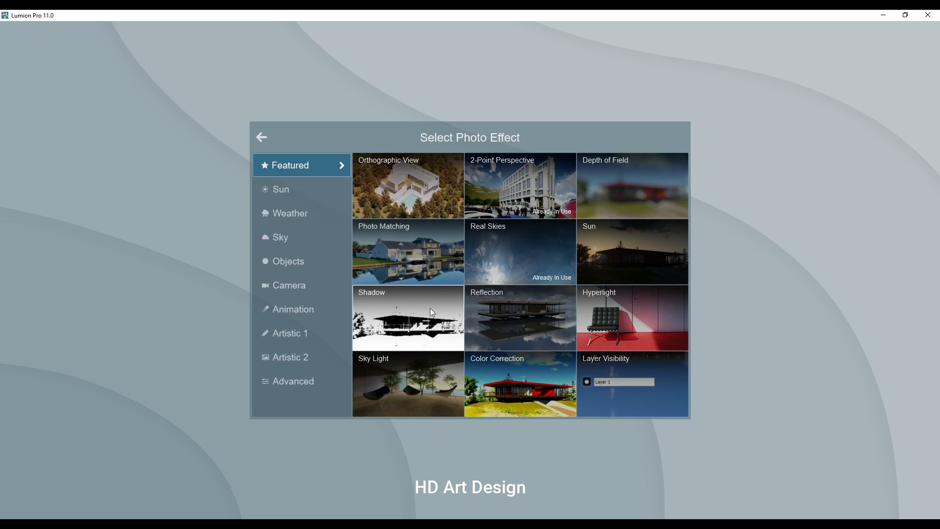
pyautogui.click(306, 216)
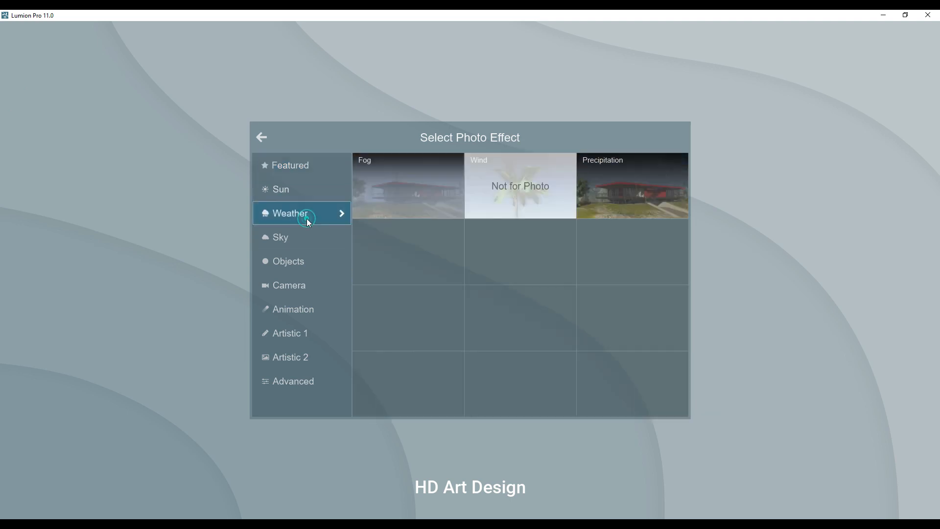
pyautogui.click(304, 262)
pyautogui.click(313, 292)
pyautogui.click(627, 186)
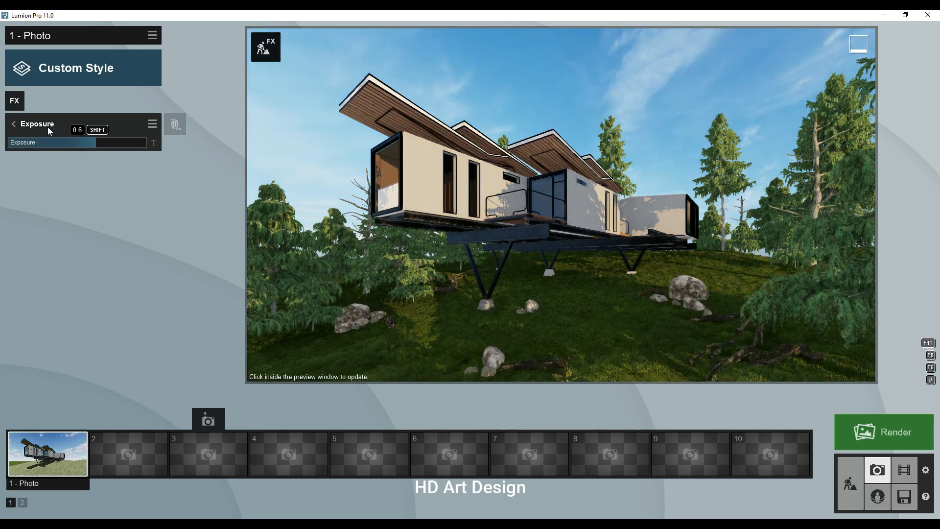
pyautogui.click(92, 142)
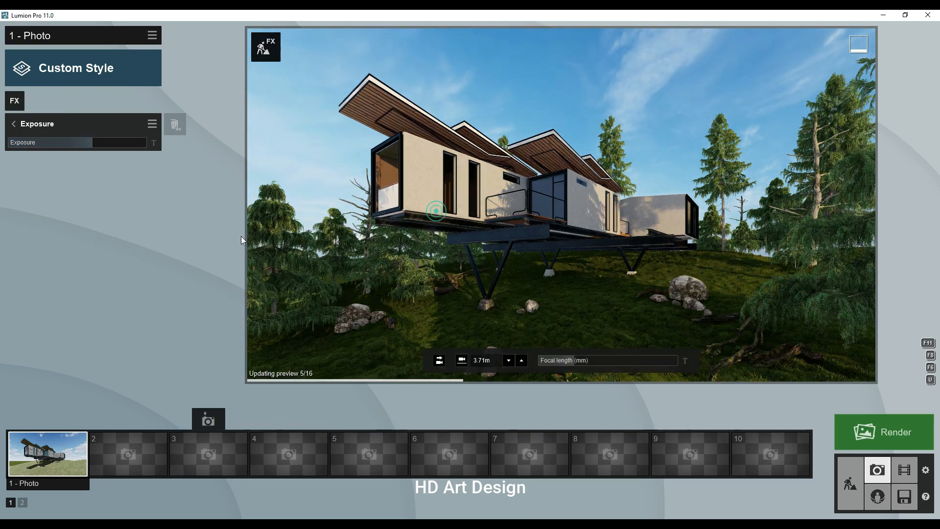
# Step: Add the Fog weather effect and lower its fog density to 0.7
pyautogui.click(14, 101)
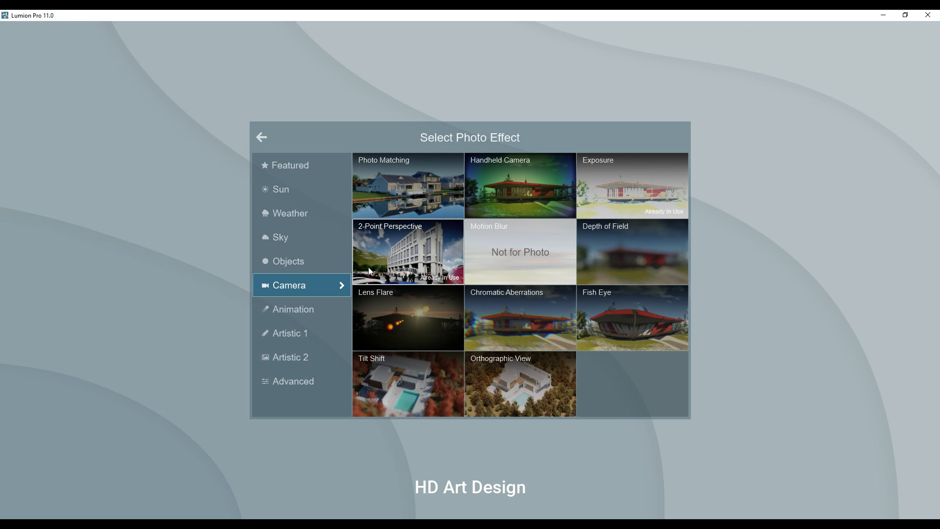
pyautogui.click(283, 259)
pyautogui.click(283, 239)
pyautogui.click(289, 224)
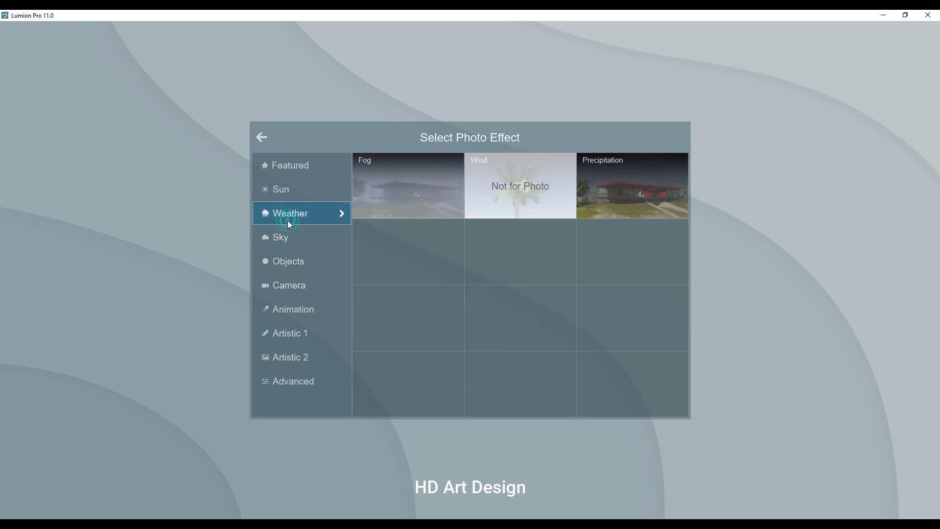
pyautogui.click(354, 196)
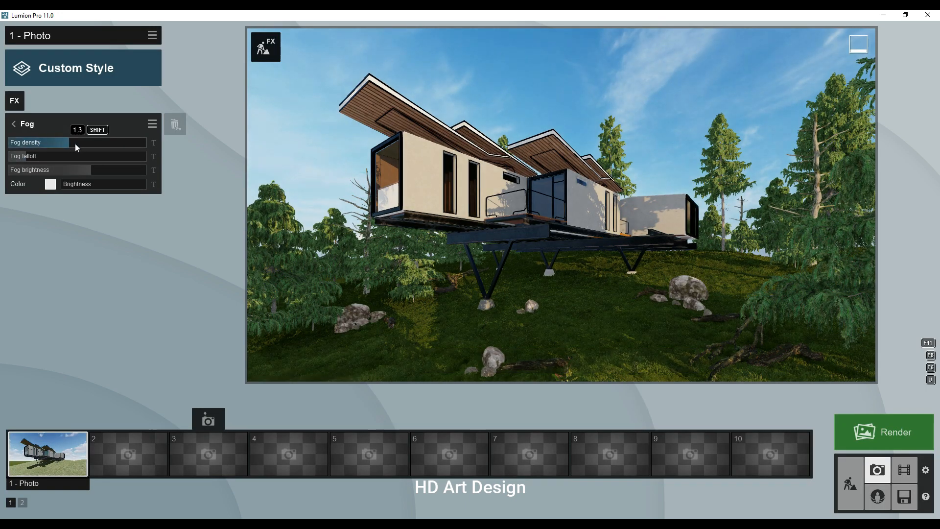
pyautogui.moveTo(75, 143)
pyautogui.mouseDown()
pyautogui.moveTo(99, 141)
pyautogui.moveTo(11, 143)
pyautogui.mouseUp()
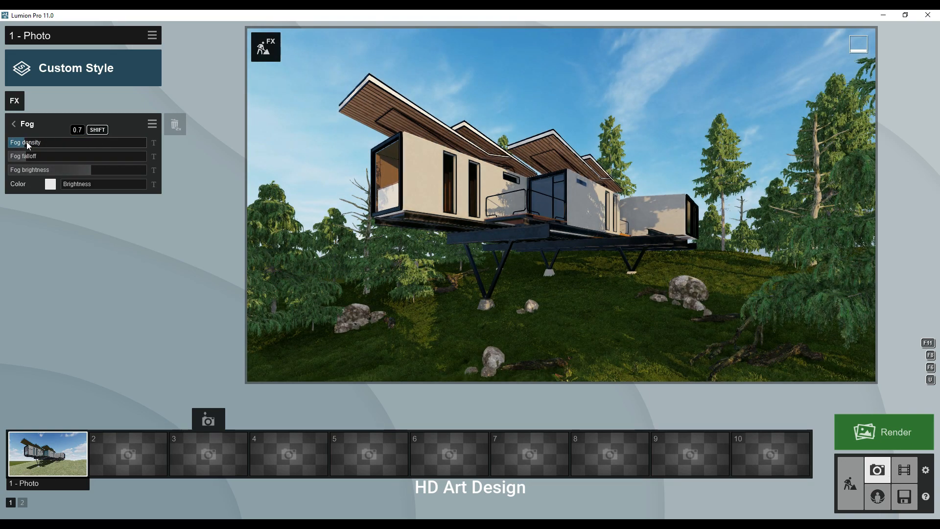
# Step: Add the Shadow, Reflection and Color Correction effects to the photo with their default settings
pyautogui.click(14, 100)
pyautogui.click(287, 172)
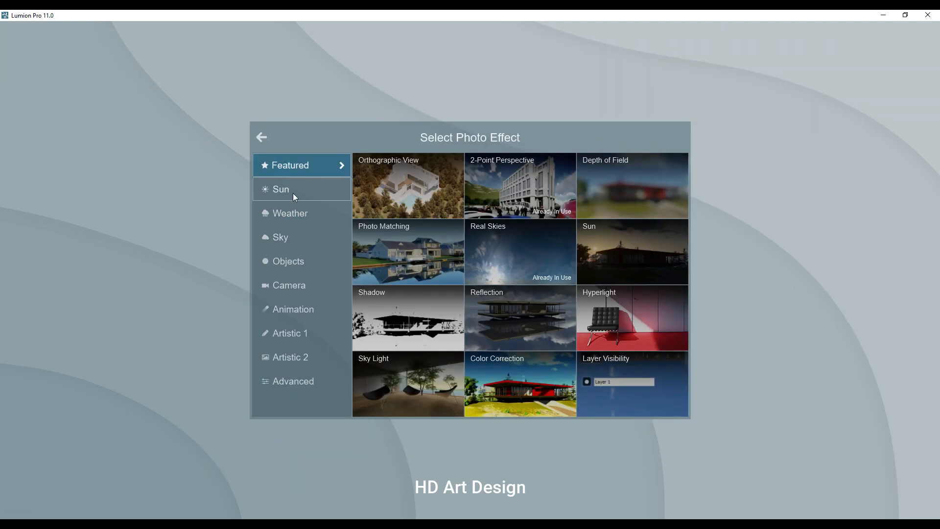
pyautogui.click(408, 321)
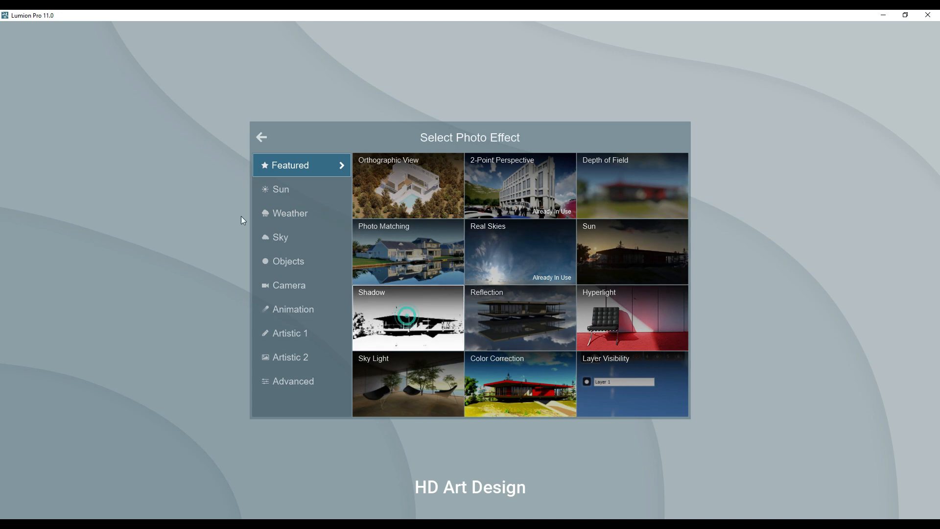
pyautogui.click(14, 100)
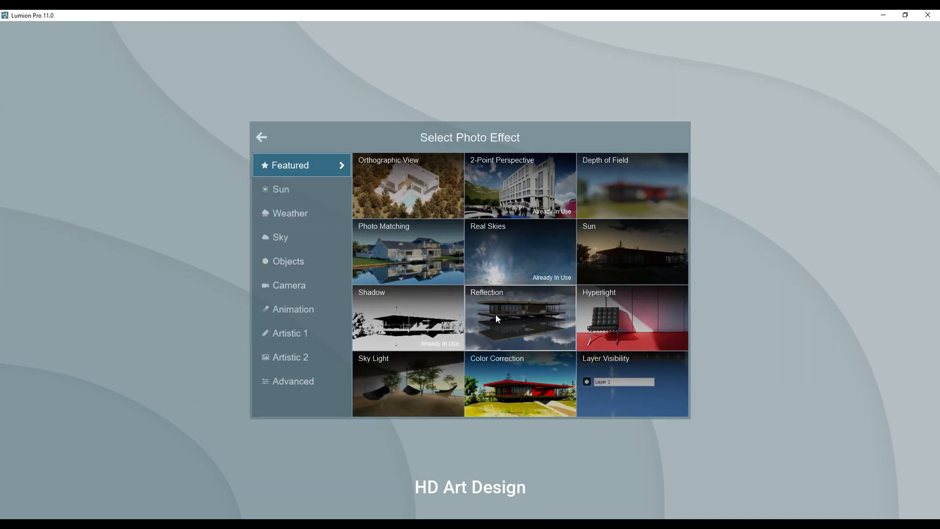
pyautogui.click(477, 312)
pyautogui.click(14, 101)
pyautogui.click(520, 383)
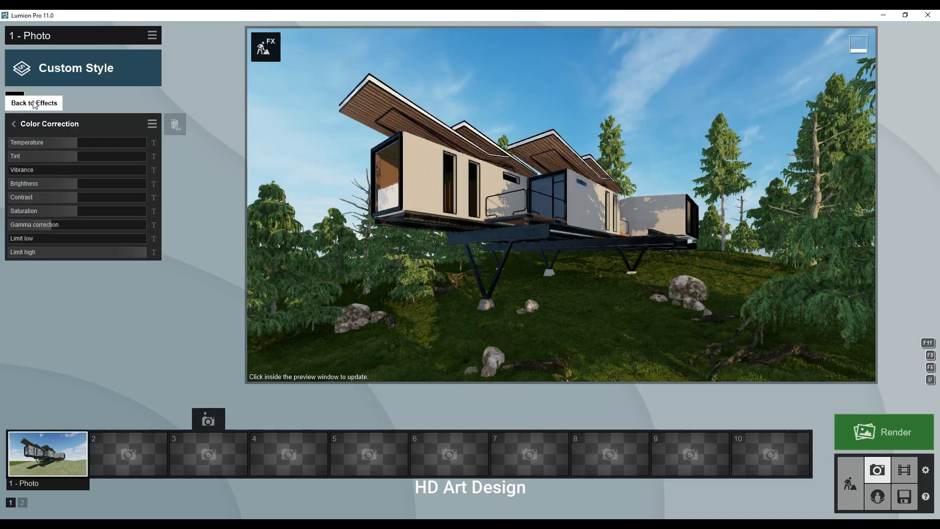
# Step: Add the Depth of Field, Lens Flare and Chromatic Aberrations effects to the photo
pyautogui.click(20, 97)
pyautogui.click(301, 286)
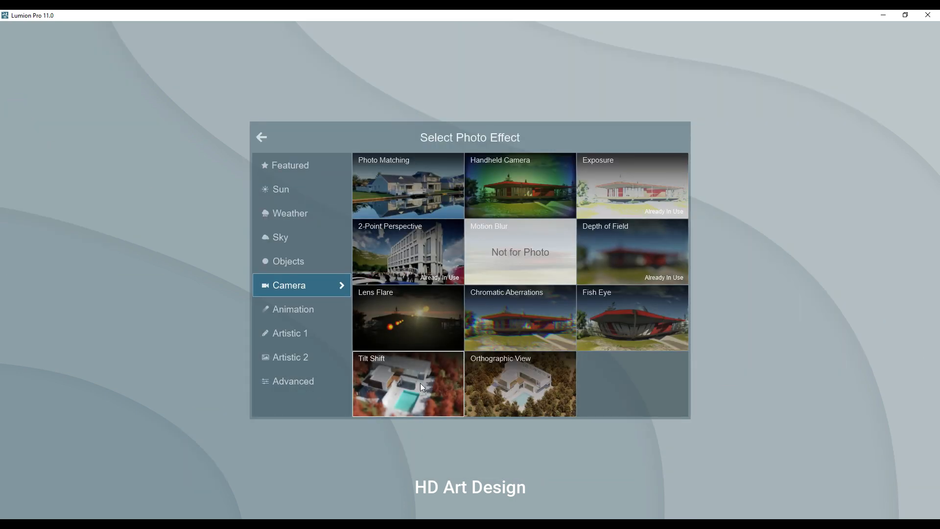
pyautogui.click(406, 314)
pyautogui.click(15, 101)
pyautogui.click(495, 321)
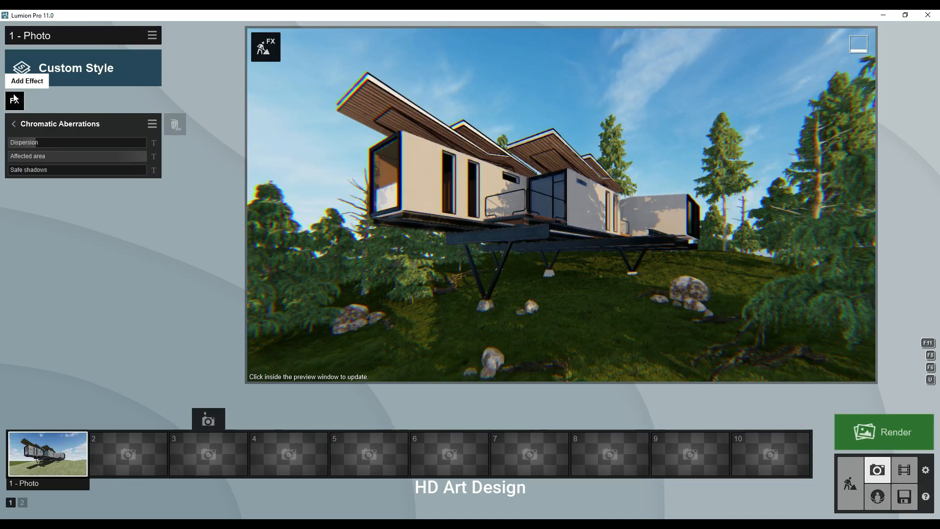
# Step: Add the Bloom effect from the second set of artistic effects and return to the effects list
pyautogui.click(15, 98)
pyautogui.click(313, 313)
pyautogui.click(302, 360)
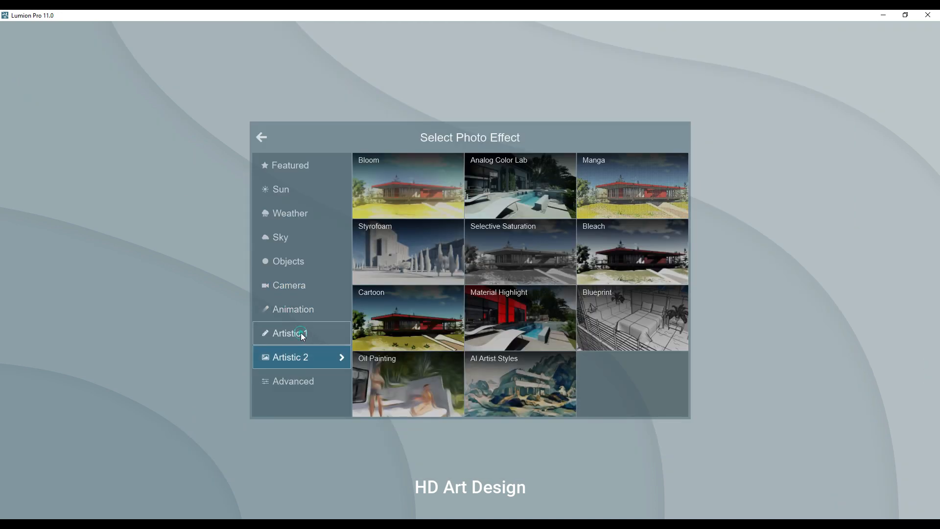
pyautogui.click(300, 333)
pyautogui.click(507, 175)
pyautogui.click(14, 101)
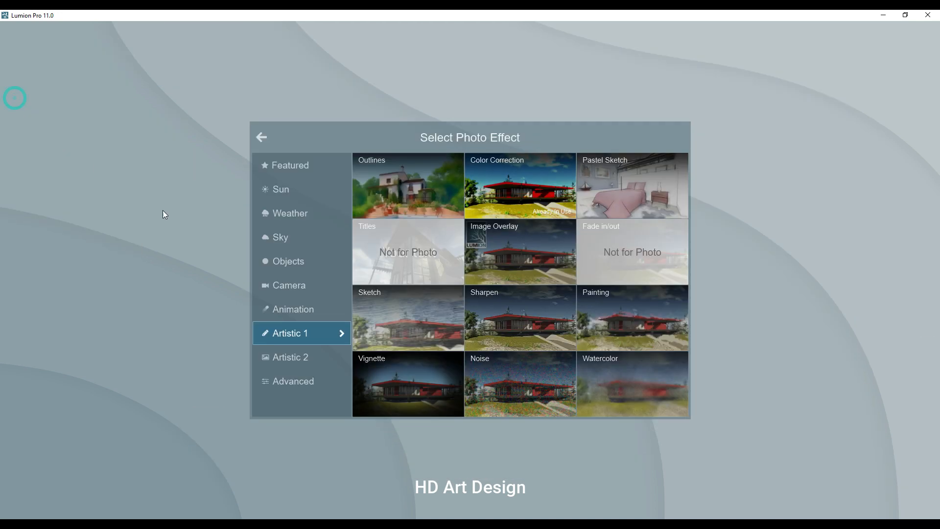
pyautogui.click(290, 353)
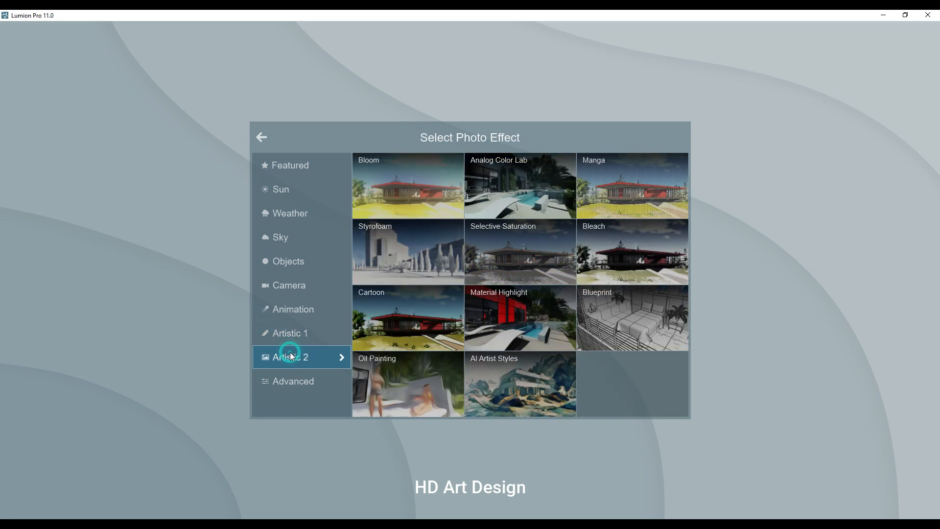
pyautogui.click(377, 188)
pyautogui.click(15, 94)
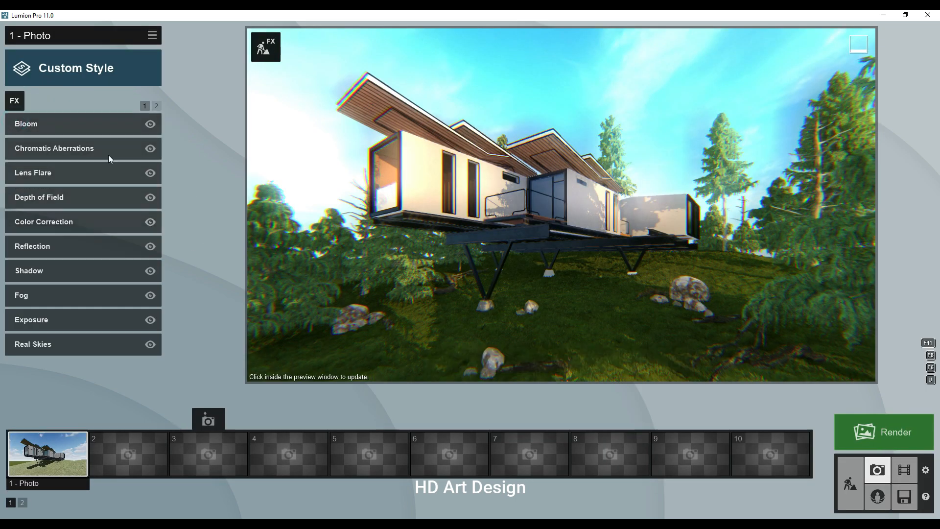
pyautogui.click(15, 101)
pyautogui.click(305, 383)
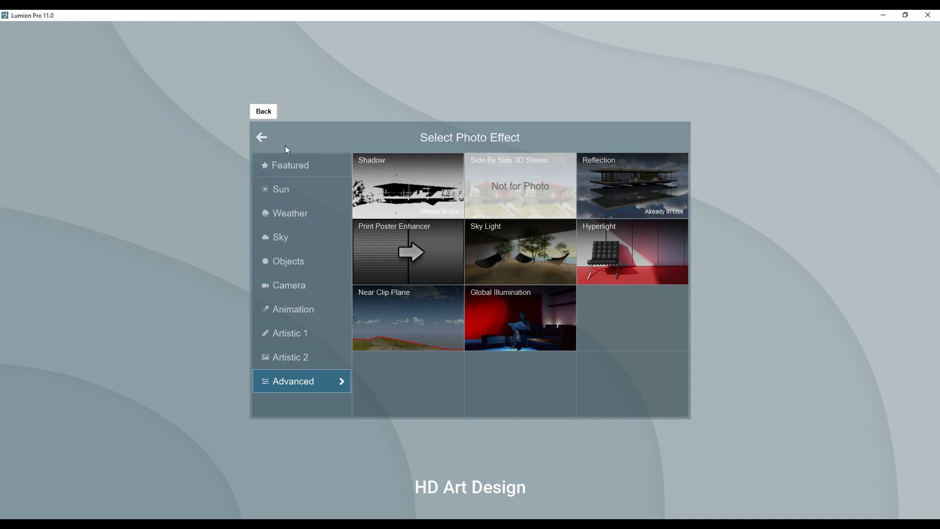
pyautogui.click(261, 137)
# Step: Set the Bloom amount to 0.2 and the Chromatic Aberrations dispersion to 0.1
pyautogui.click(96, 131)
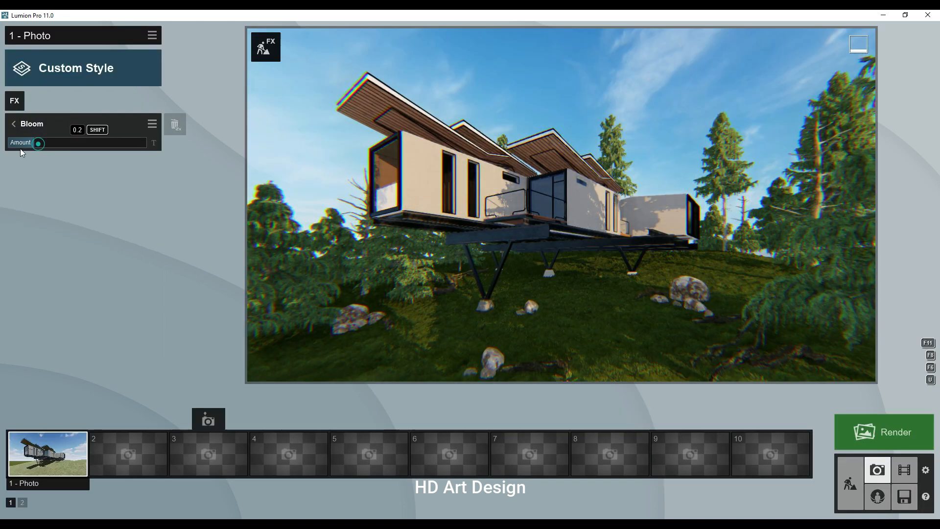
pyautogui.click(14, 128)
pyautogui.click(24, 147)
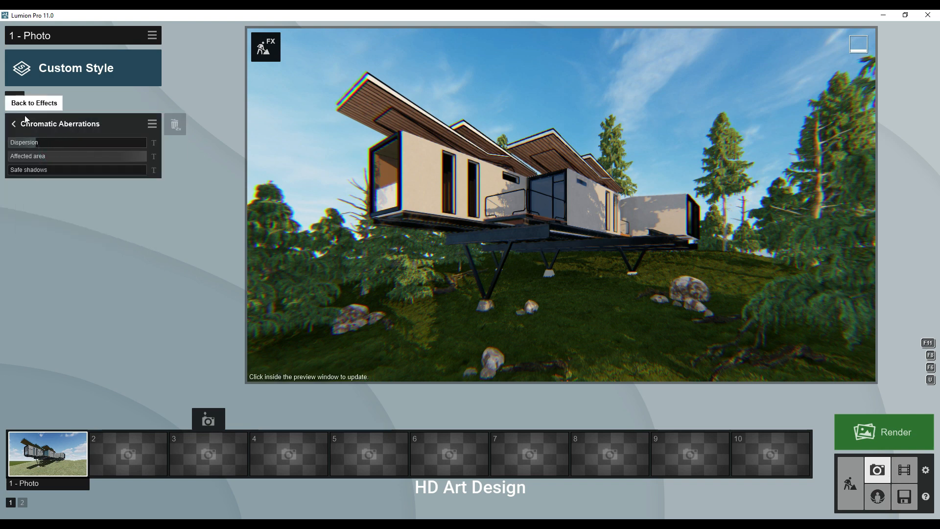
pyautogui.moveTo(10, 143)
pyautogui.moveTo(11, 143)
pyautogui.mouseDown()
pyautogui.moveTo(34, 142)
pyautogui.moveTo(15, 146)
pyautogui.moveTo(25, 147)
pyautogui.mouseUp()
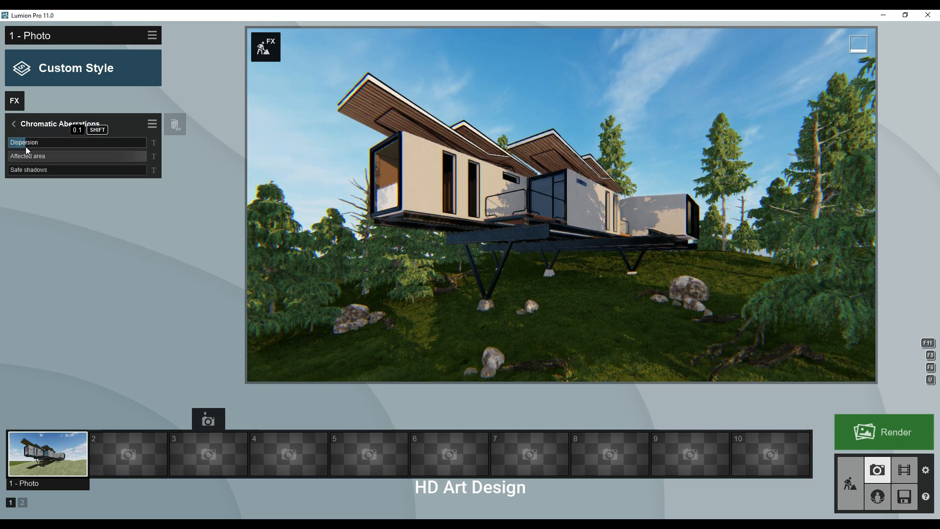
pyautogui.click(14, 124)
# Step: Review the slider settings of the Lens Flare effect
pyautogui.click(59, 176)
pyautogui.moveTo(105, 145)
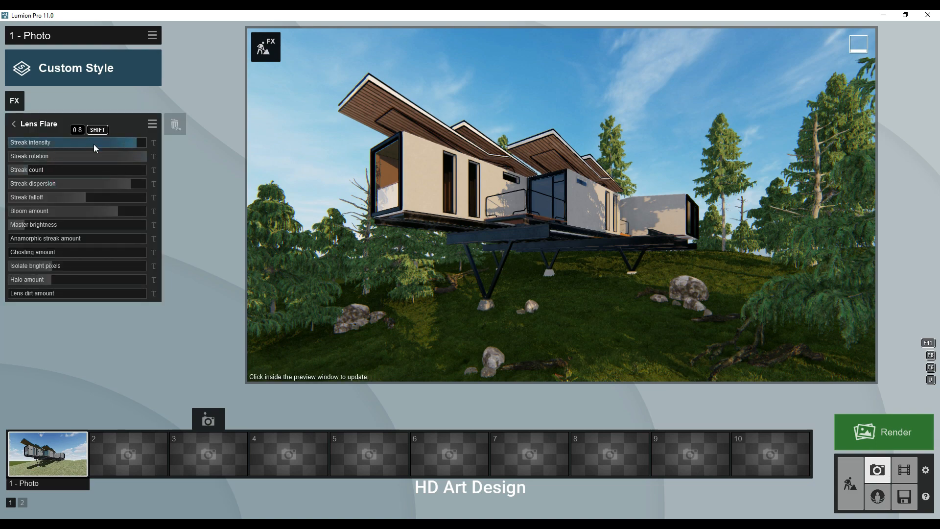
pyautogui.click(30, 124)
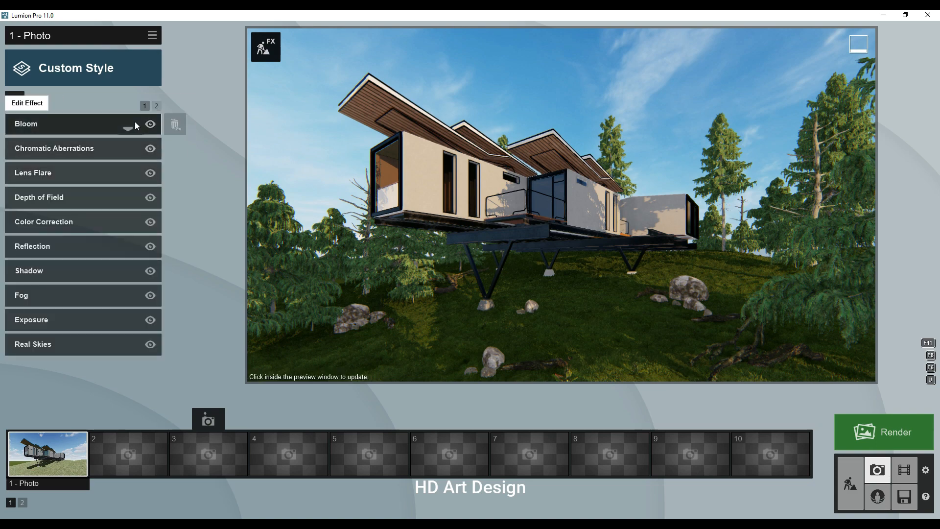
# Step: Set the Depth of Field amount to 0.3 and slightly lower the Color Correction temperature
pyautogui.click(77, 198)
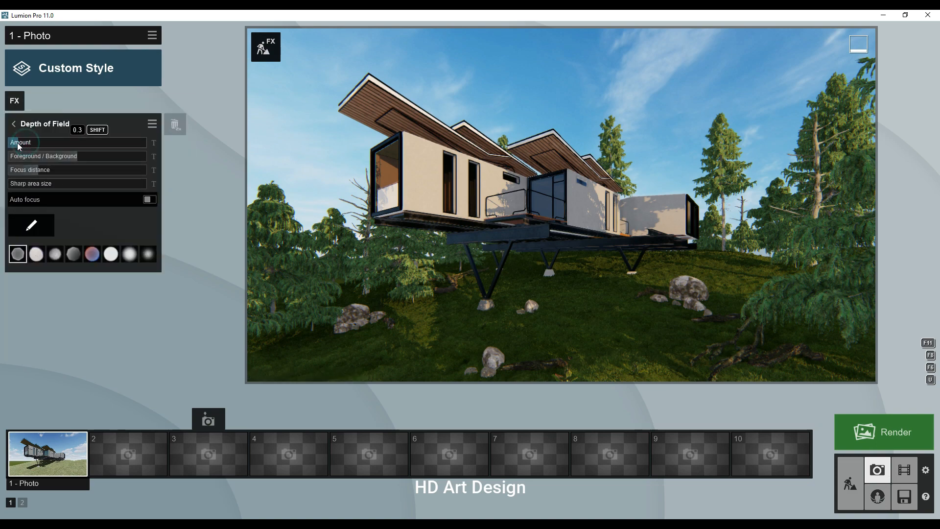
pyautogui.click(13, 124)
pyautogui.click(68, 222)
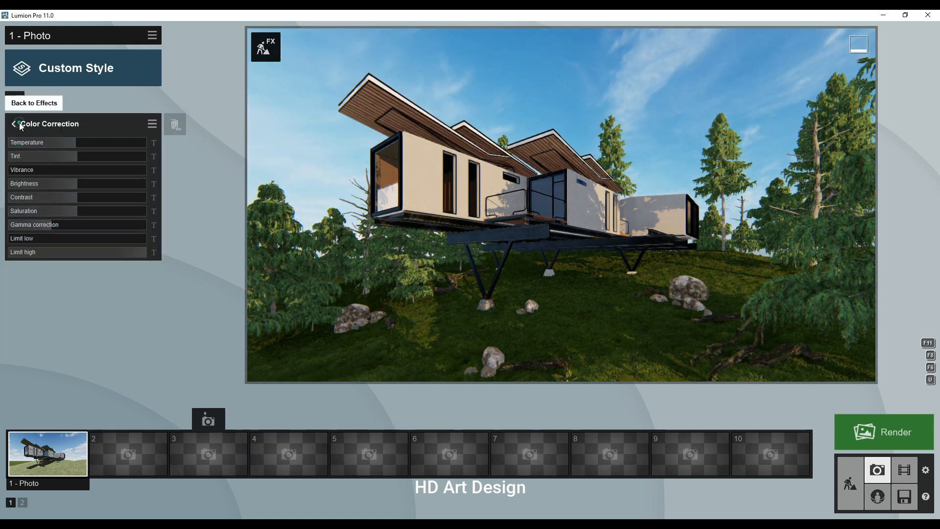
pyautogui.click(15, 124)
# Step: Edit the Reflection effect's planes, adding one on the nearest container's long side and one on its glazed end
pyautogui.click(69, 246)
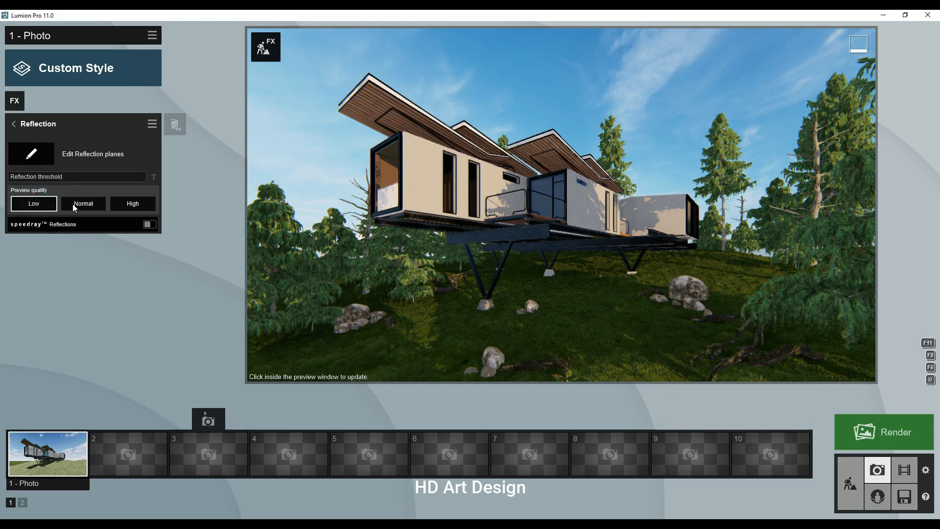
pyautogui.click(31, 154)
pyautogui.click(45, 498)
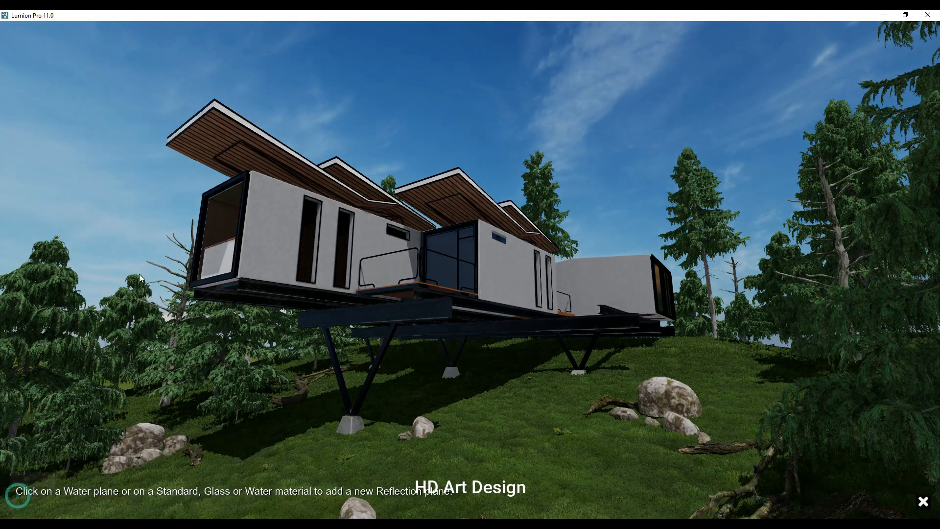
pyautogui.click(218, 225)
pyautogui.click(22, 498)
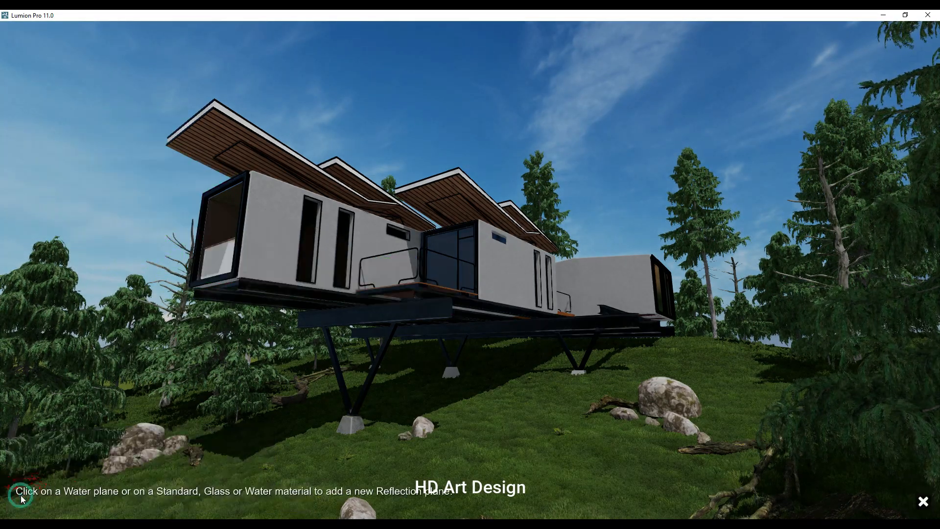
pyautogui.click(308, 240)
pyautogui.click(46, 499)
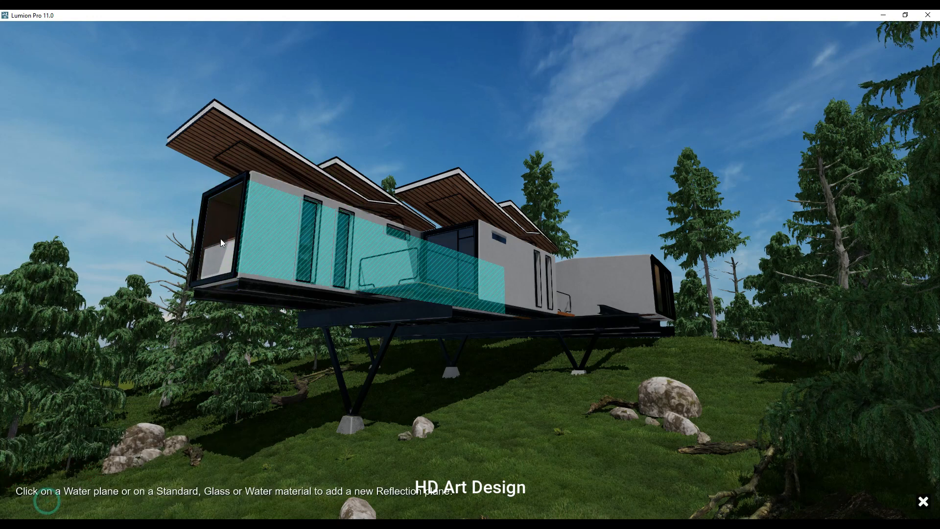
pyautogui.click(219, 253)
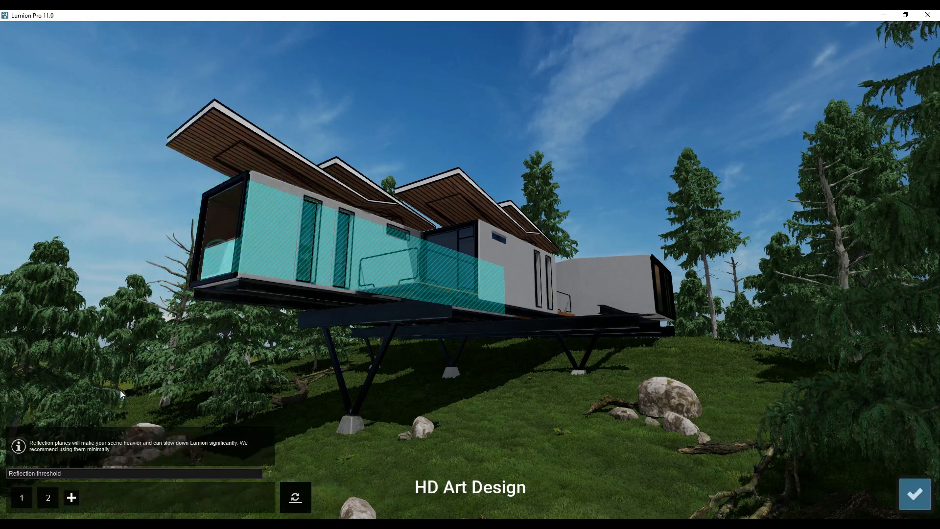
# Step: Add four more reflection planes, covering surfaces such as the entrance glazing, the middle container's side wall and the nearest roof's wooden underside
pyautogui.click(77, 495)
pyautogui.click(438, 253)
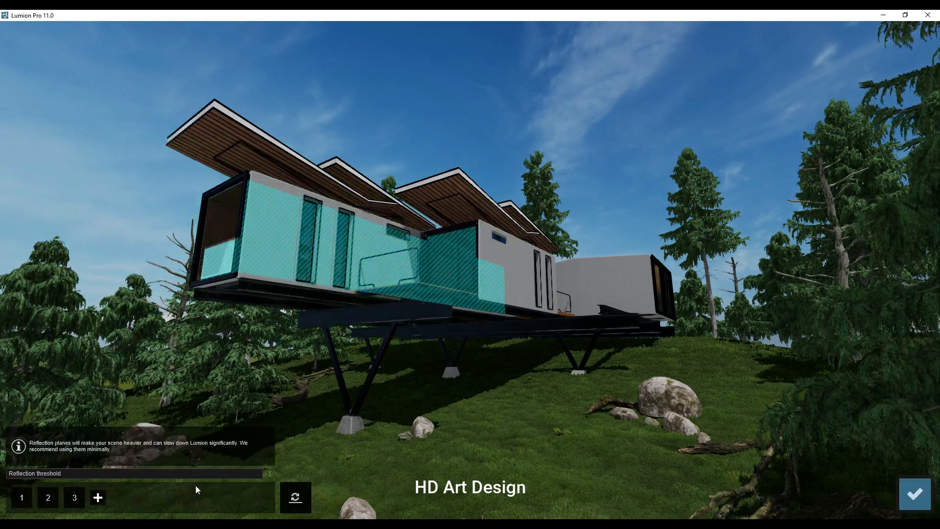
pyautogui.click(98, 498)
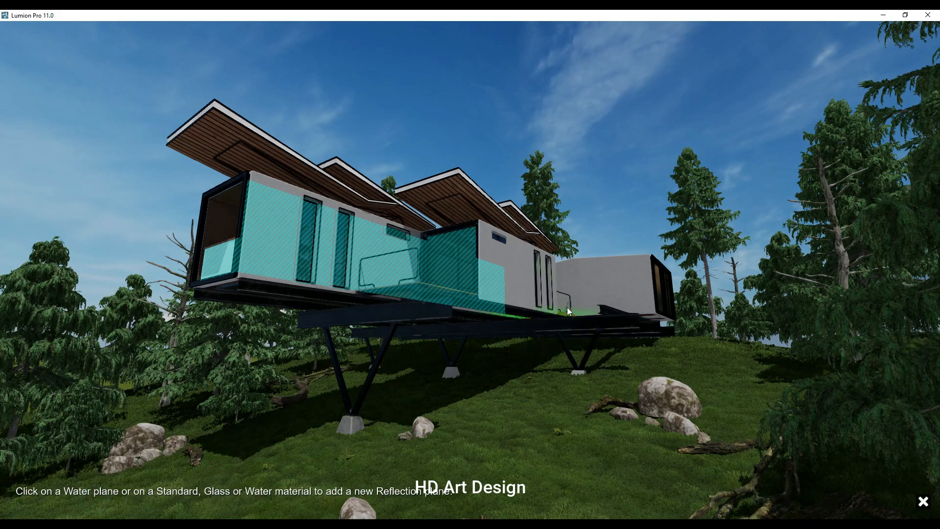
pyautogui.click(518, 270)
pyautogui.click(124, 498)
pyautogui.click(228, 245)
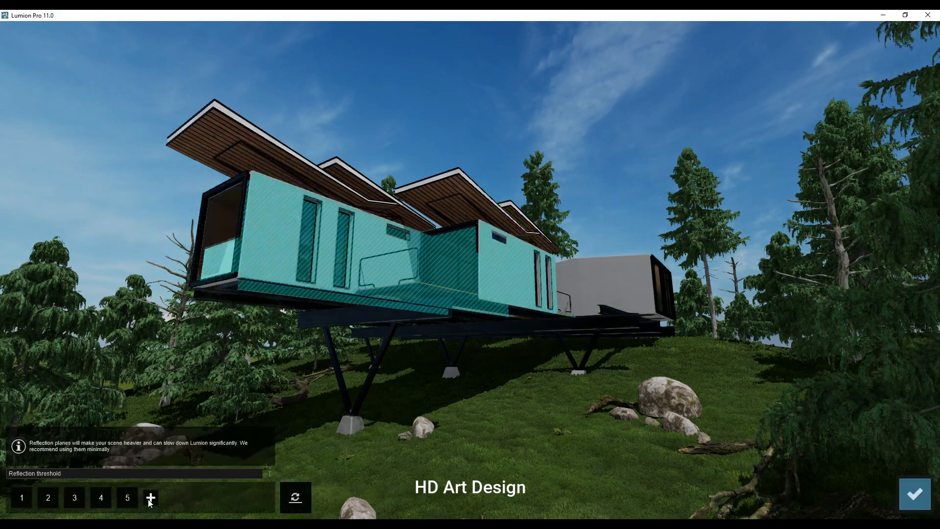
pyautogui.click(151, 497)
pyautogui.click(213, 137)
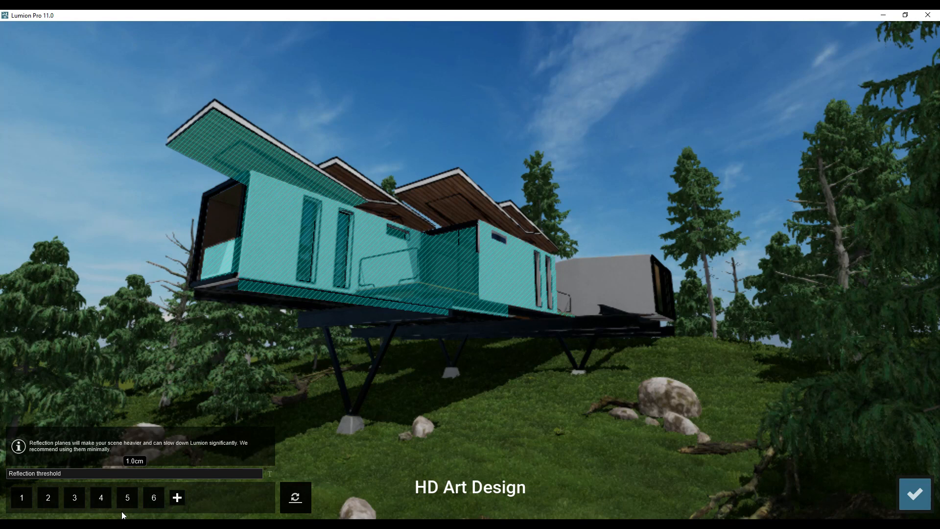
# Step: Add reflection planes on the wooden underside of the middle container's roof and the farthest container's side wall, and finish editing the planes
pyautogui.click(181, 498)
pyautogui.click(449, 198)
pyautogui.click(204, 497)
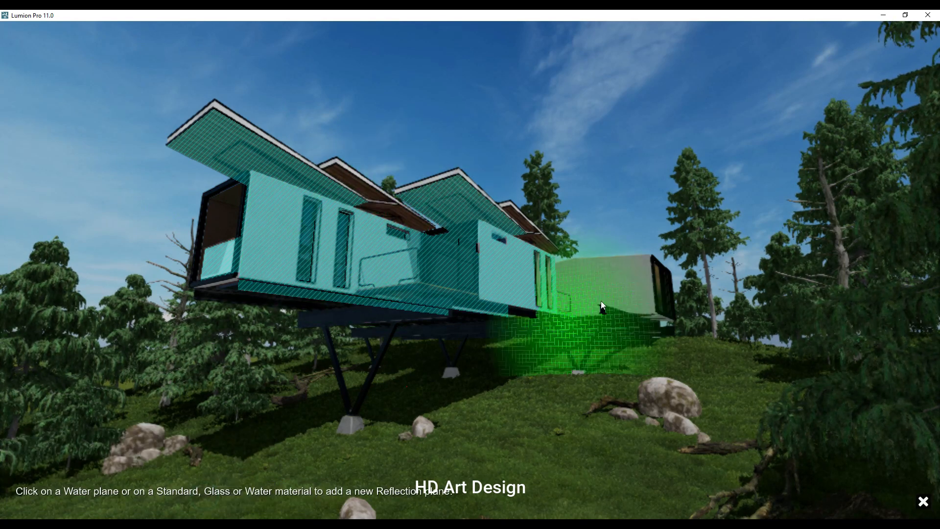
pyautogui.click(603, 306)
pyautogui.click(914, 498)
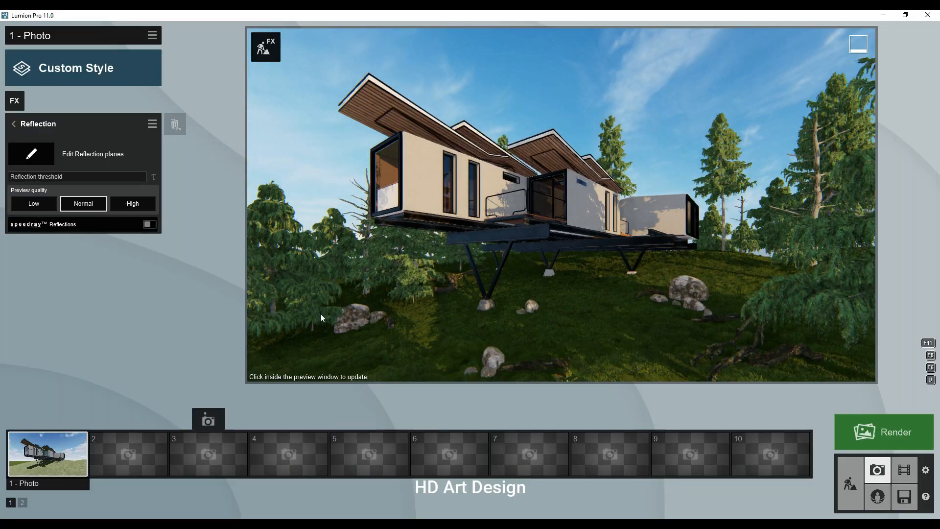
# Step: Adjust the Shadow effect with a sun shadow range of 120 m, a slightly higher Interior / Exterior value and stronger omnishadow
pyautogui.click(13, 124)
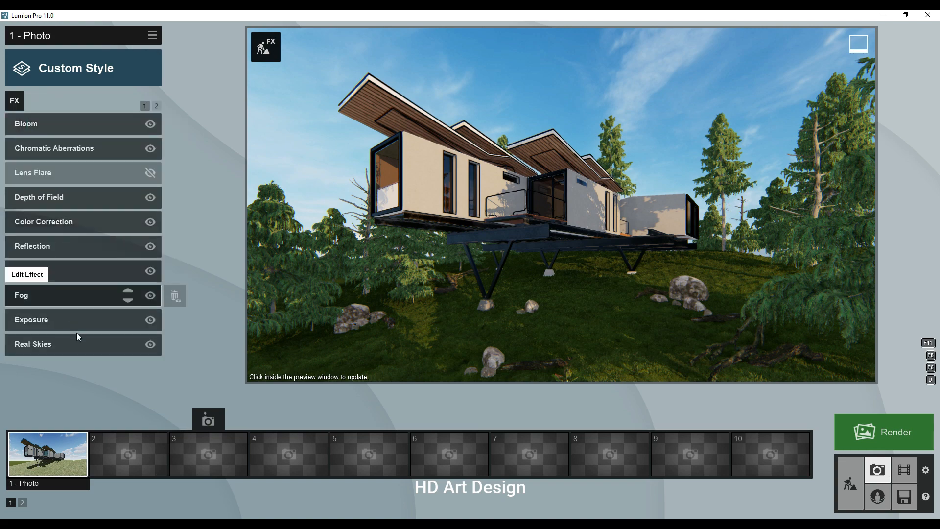
pyautogui.click(74, 269)
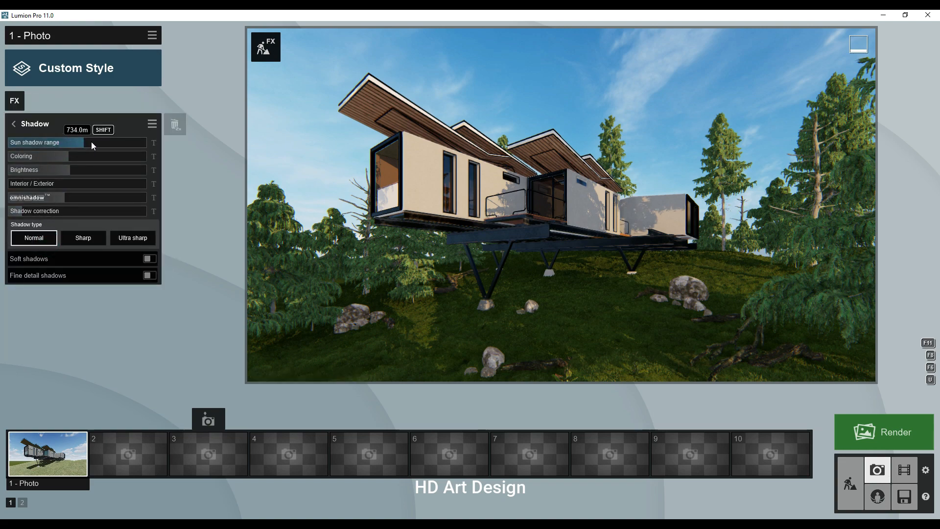
pyautogui.moveTo(91, 142); pyautogui.dragTo(93, 142)
pyautogui.moveTo(17, 183); pyautogui.dragTo(115, 198)
pyautogui.moveTo(90, 142); pyautogui.dragTo(33, 142)
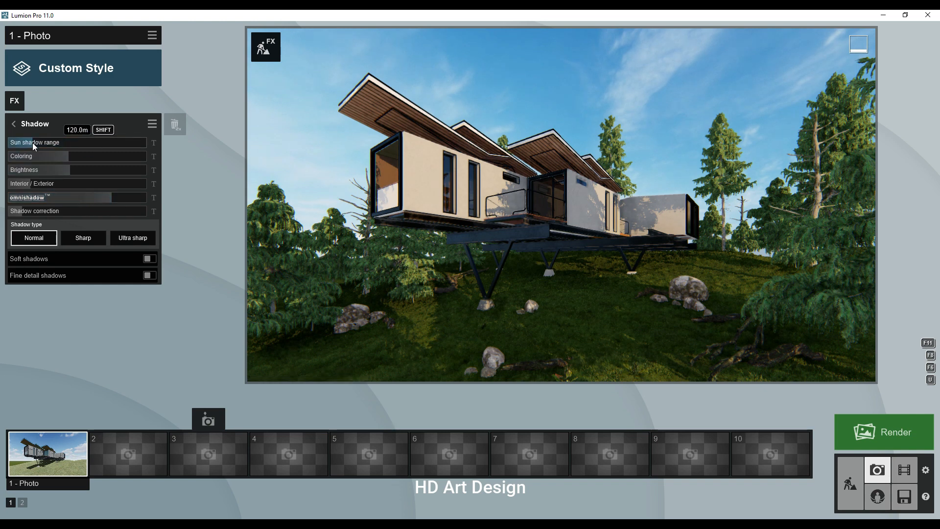
pyautogui.click(13, 126)
# Step: Check the Fog settings and raise the Exposure effect slightly to 0.6
pyautogui.click(54, 294)
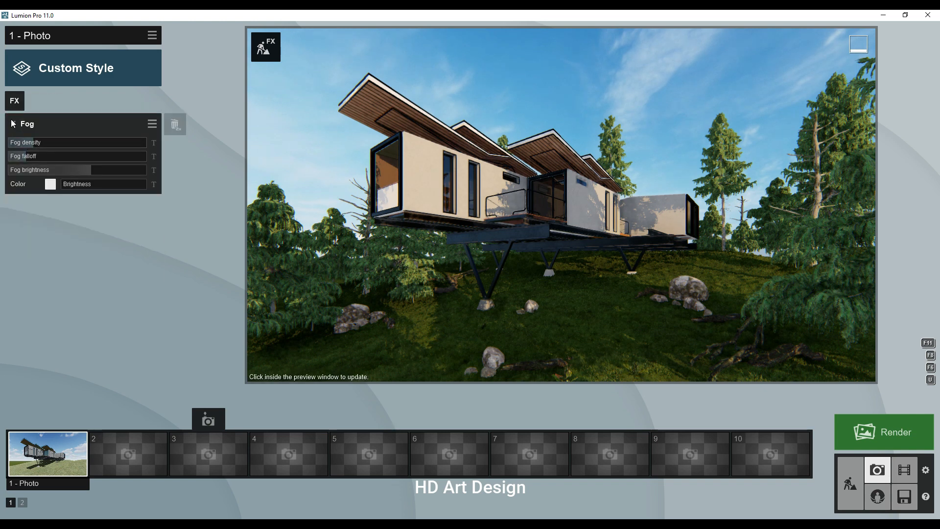
pyautogui.click(16, 124)
pyautogui.click(34, 320)
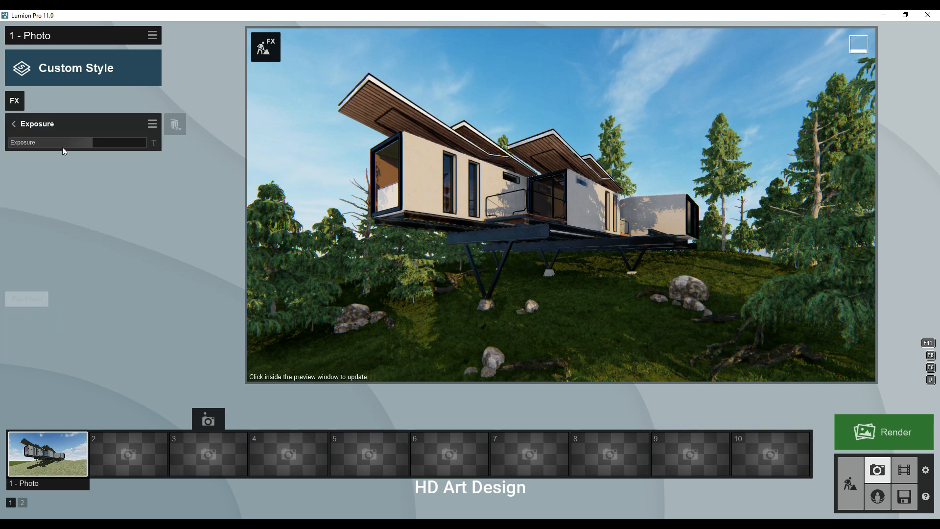
pyautogui.click(97, 142)
pyautogui.click(17, 124)
pyautogui.click(67, 349)
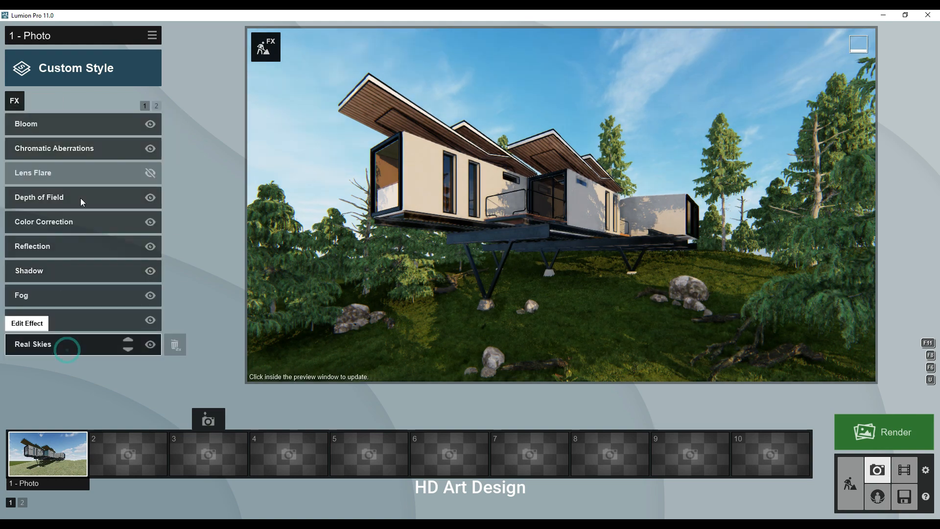
# Step: Check the second page of applied effects and turn the photo's camera slightly to the right, refreshing the preview
pyautogui.click(15, 124)
pyautogui.click(152, 108)
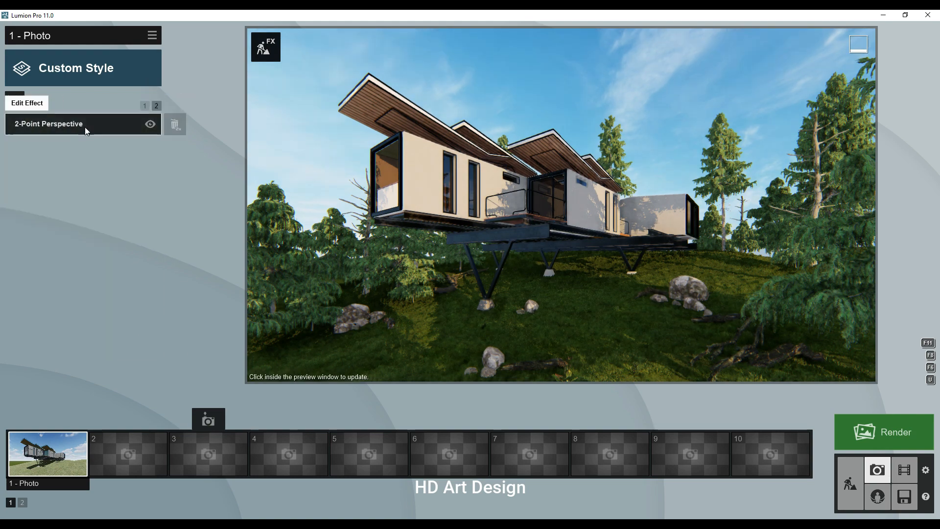
pyautogui.click(533, 241)
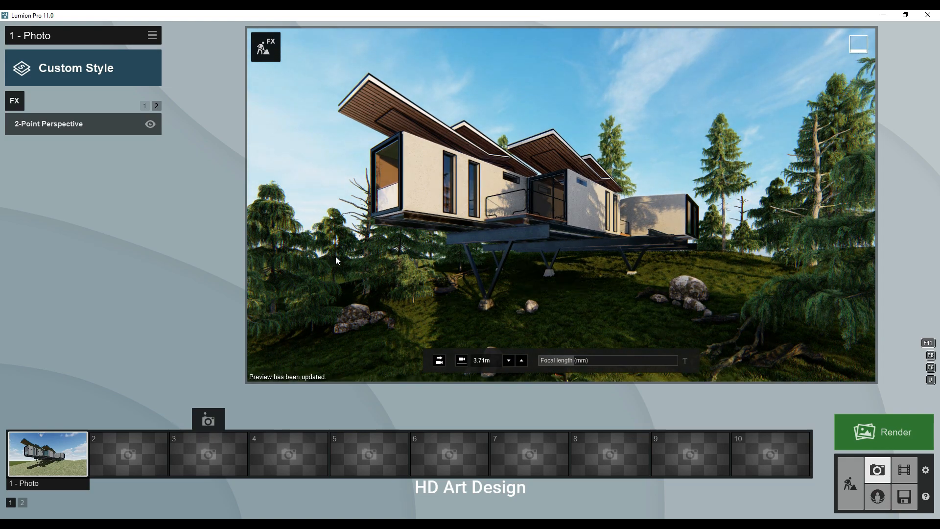
pyautogui.moveTo(580, 226); pyautogui.dragTo(540, 220, button='right')
pyautogui.click(540, 220)
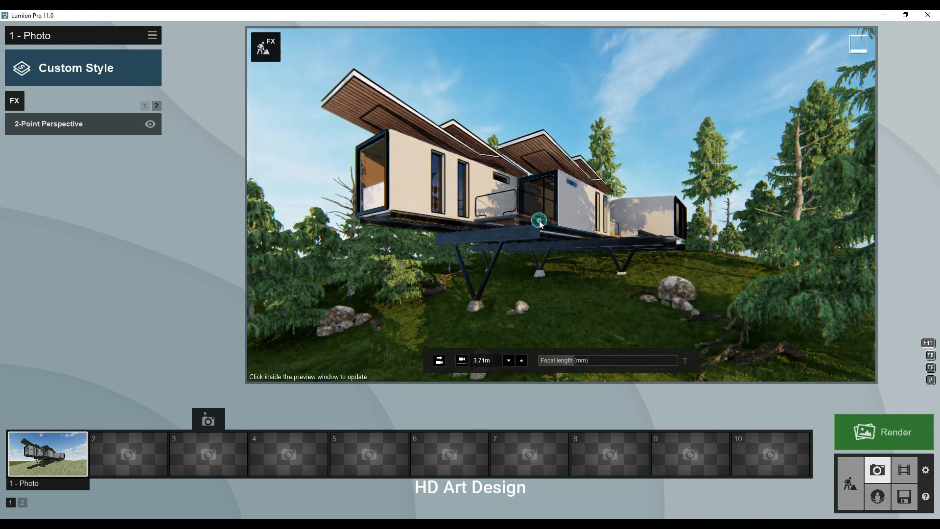
# Step: Add the Analog Color Lab effect from Artistic 2, with Style near mid-range and Amount reduced to a low level
pyautogui.click(15, 106)
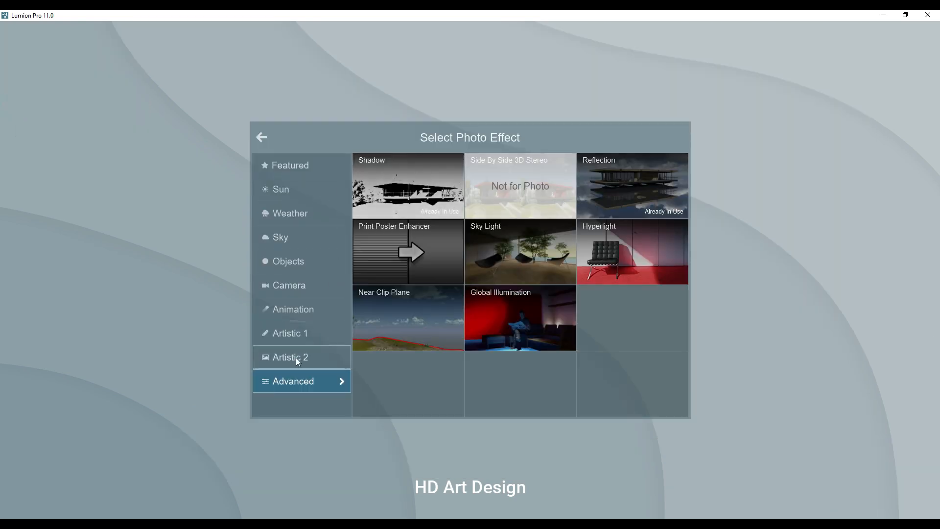
pyautogui.click(295, 361)
pyautogui.click(513, 157)
pyautogui.click(22, 143)
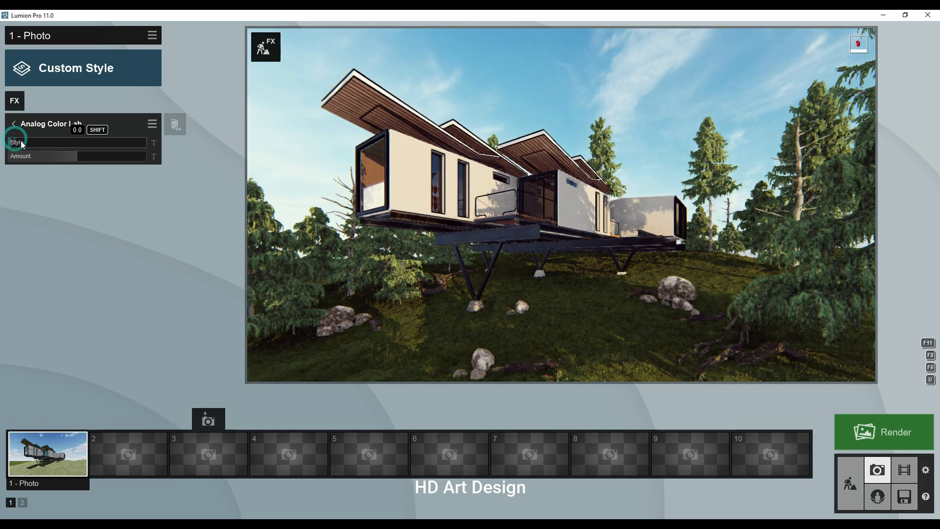
pyautogui.moveTo(21, 143)
pyautogui.mouseDown()
pyautogui.moveTo(72, 146)
pyautogui.moveTo(20, 158)
pyautogui.mouseUp()
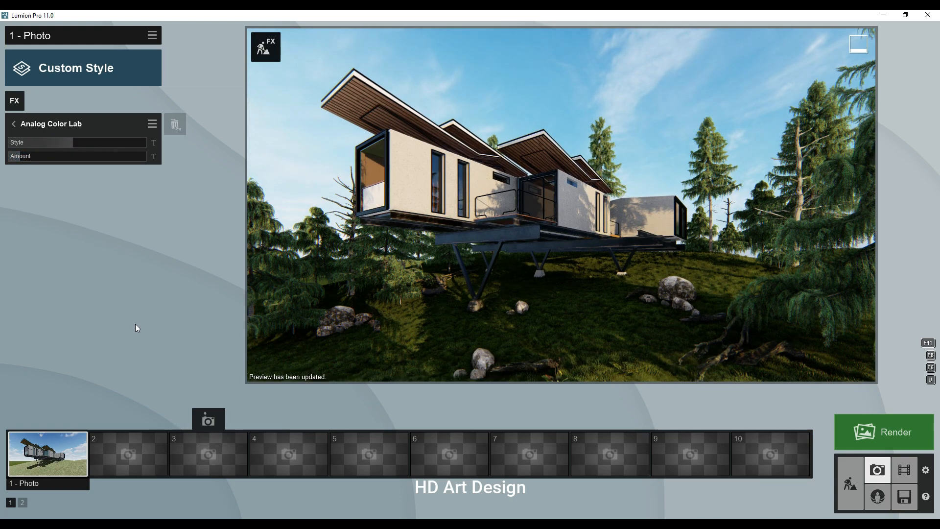
# Step: Reframe the photo from a lower viewpoint so the house sits higher above the slope
pyautogui.moveTo(520, 287); pyautogui.dragTo(517, 259, button='right')
pyautogui.press('e')
pyautogui.press('a')
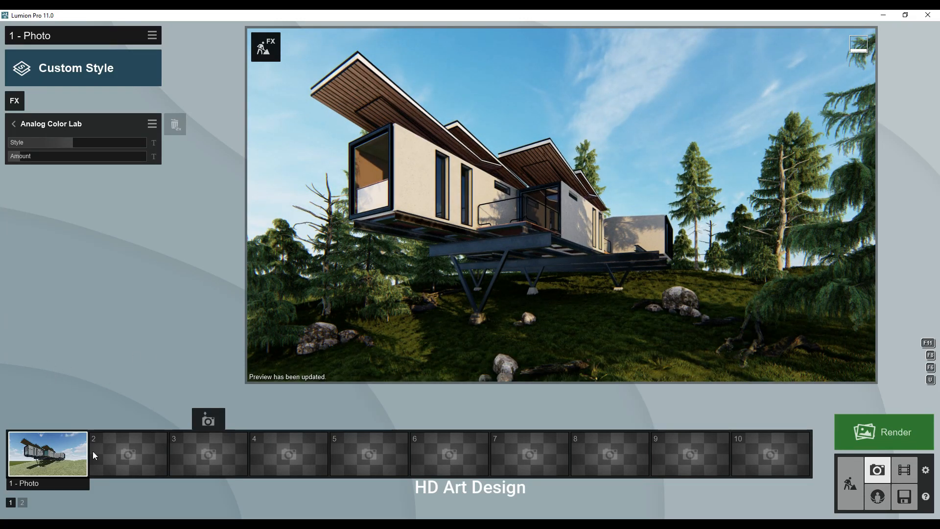
# Step: Lower the Exposure effect slightly and return to the effect list
pyautogui.click(16, 131)
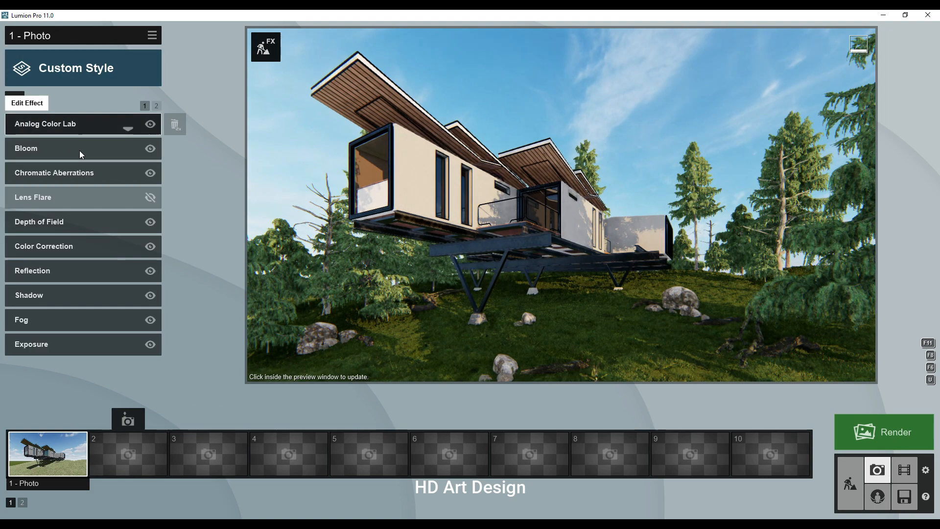
pyautogui.click(51, 339)
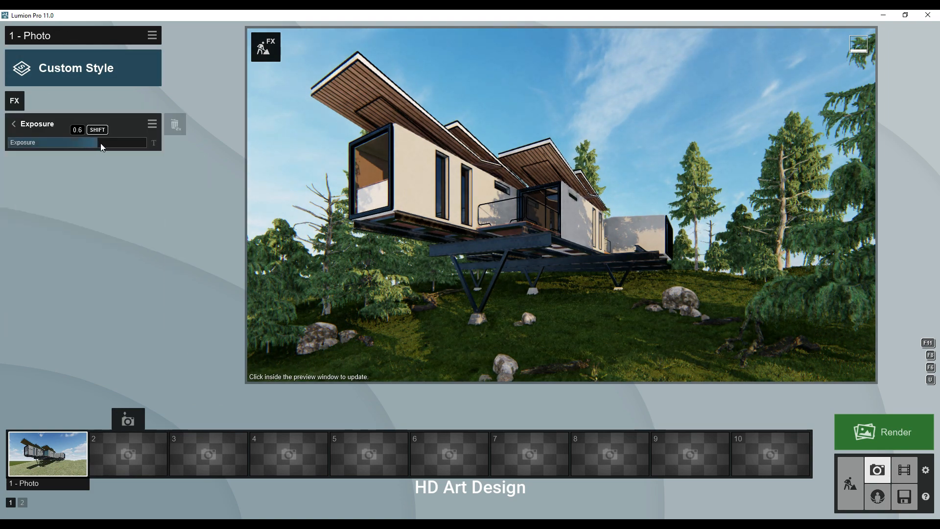
pyautogui.moveTo(101, 143)
pyautogui.mouseDown()
pyautogui.moveTo(83, 144)
pyautogui.moveTo(92, 145)
pyautogui.mouseUp()
pyautogui.click(15, 121)
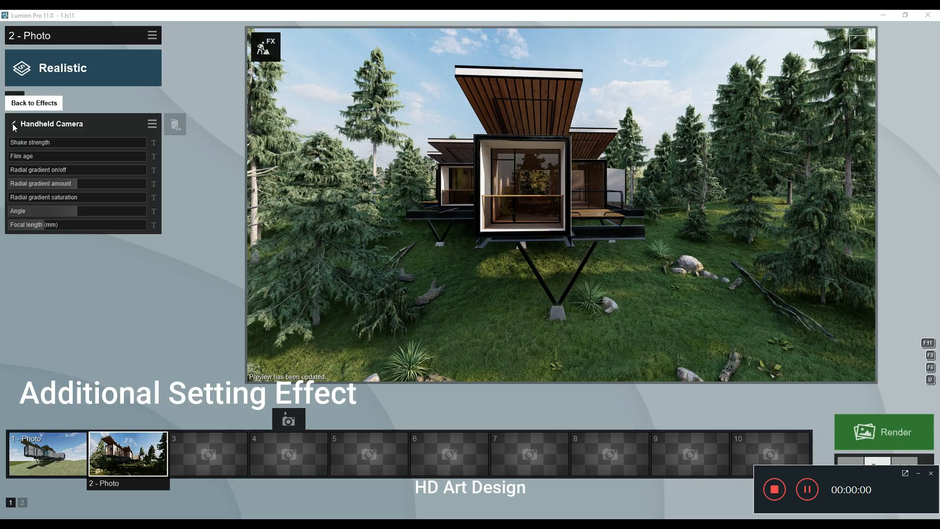
# Step: Review the second photo's Real Skies and Sharpen settings in the Realistic style
pyautogui.click(13, 123)
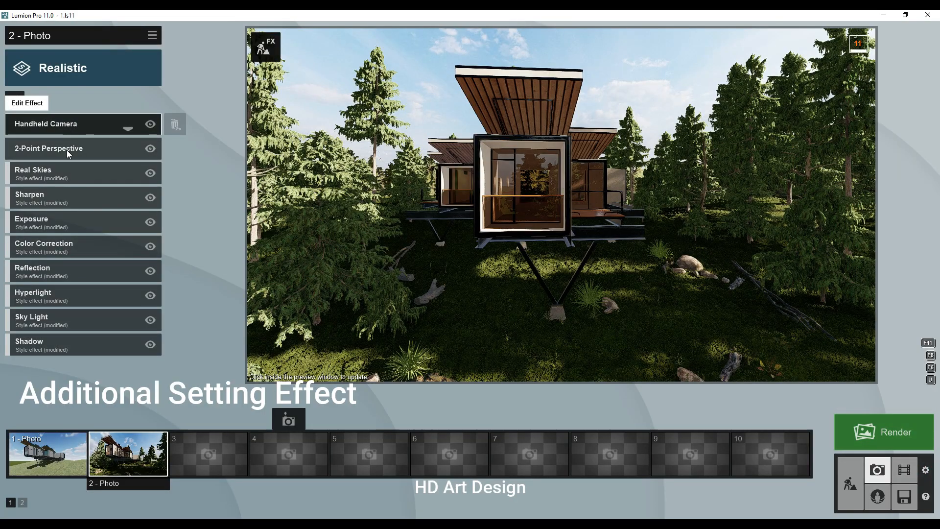
pyautogui.click(64, 176)
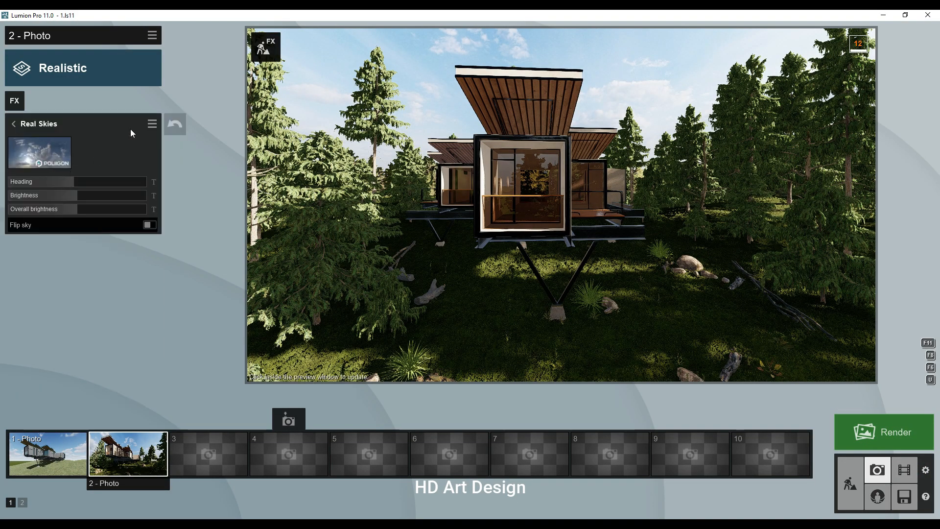
pyautogui.click(16, 125)
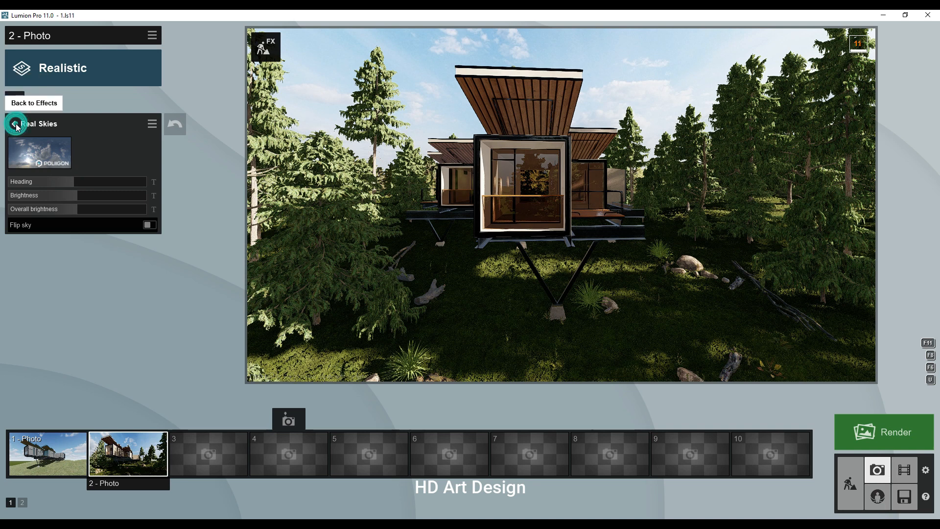
pyautogui.click(73, 198)
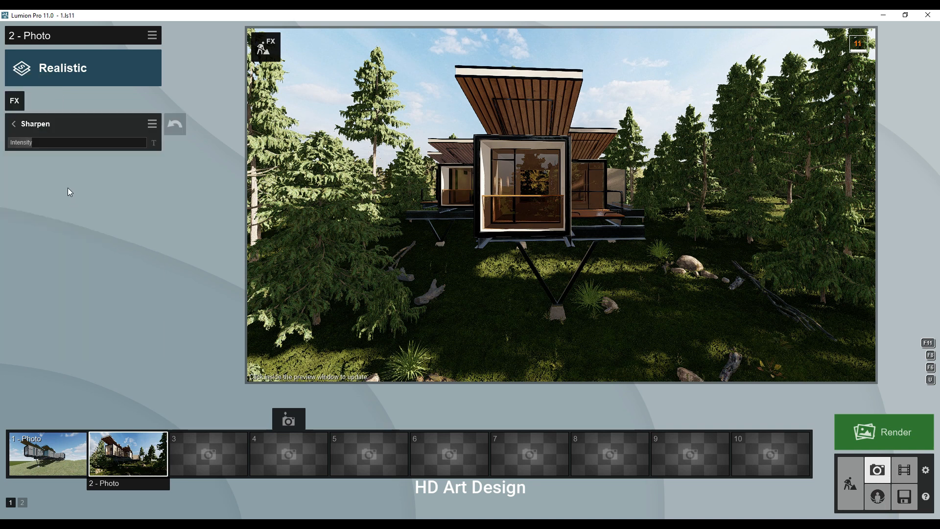
pyautogui.click(14, 123)
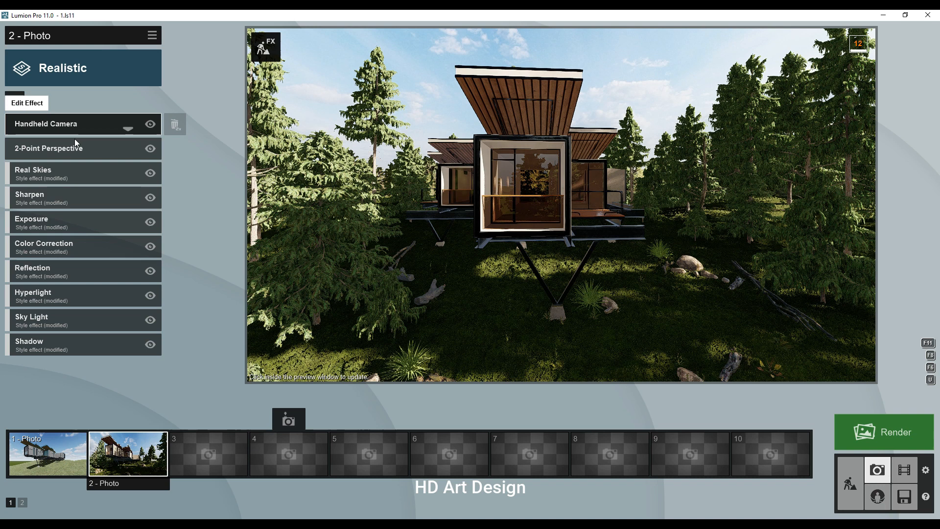
# Step: Set the second photo's Exposure to 0.5 and its Color Correction contrast to 0.5
pyautogui.click(84, 226)
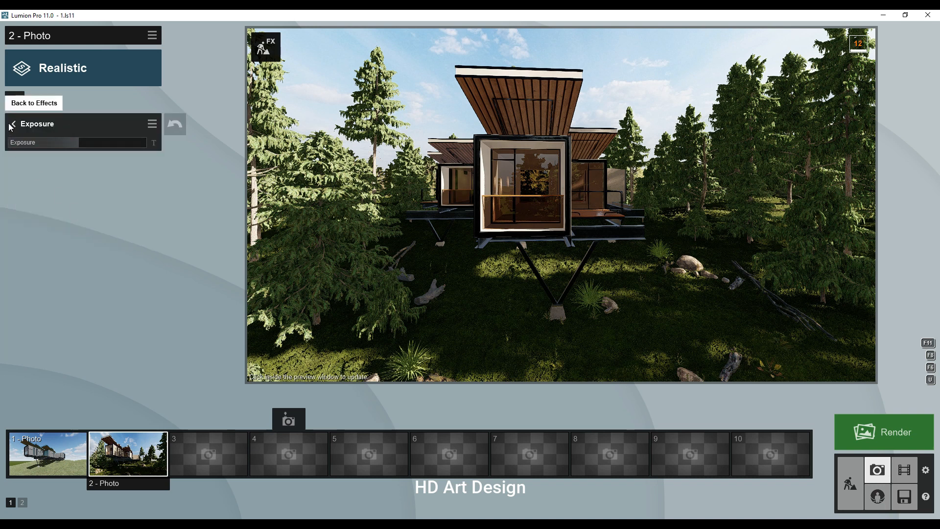
pyautogui.click(81, 142)
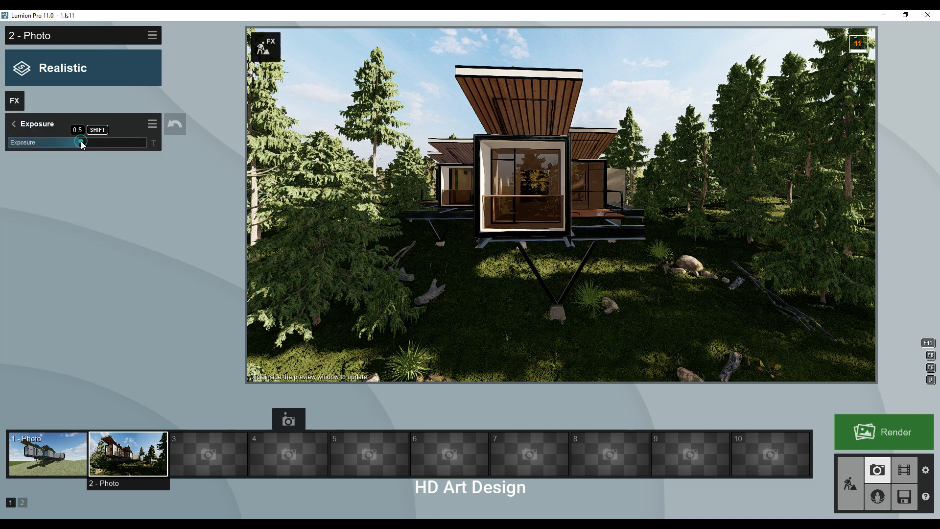
pyautogui.click(11, 125)
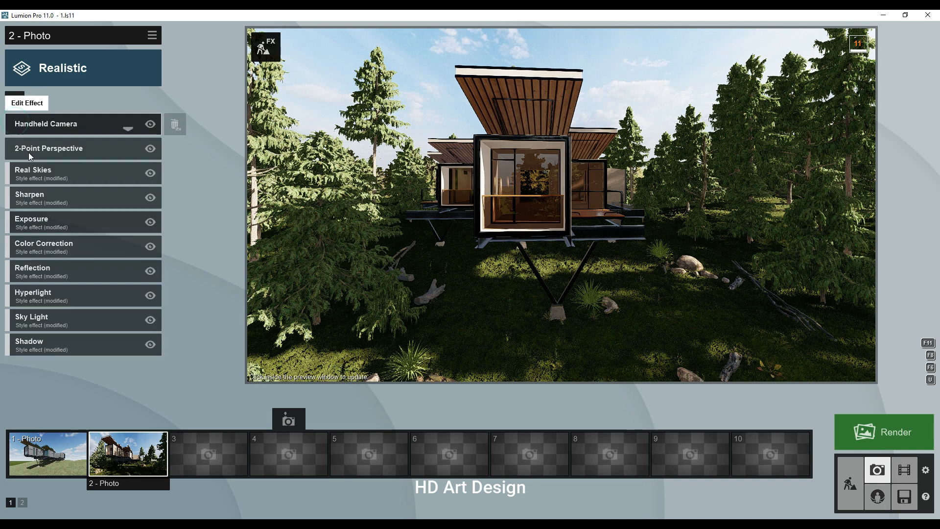
pyautogui.click(84, 243)
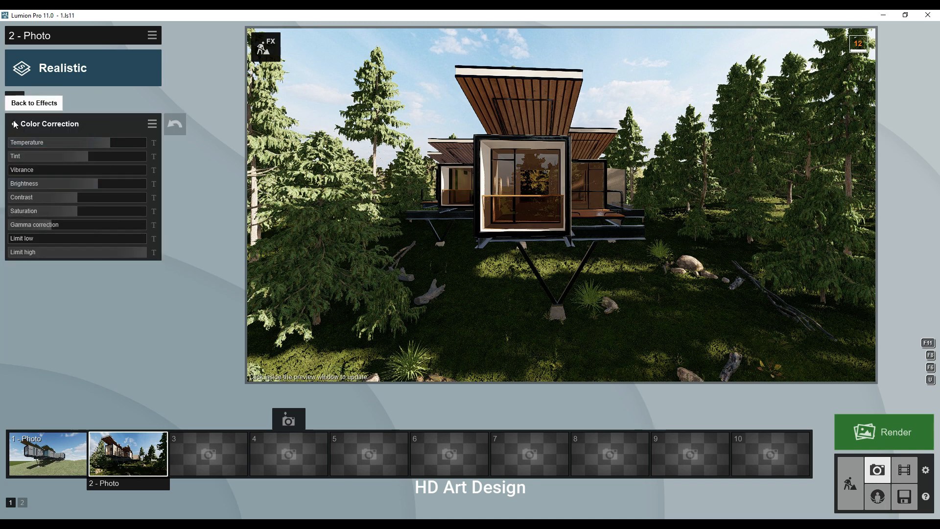
pyautogui.moveTo(77, 199); pyautogui.dragTo(80, 198)
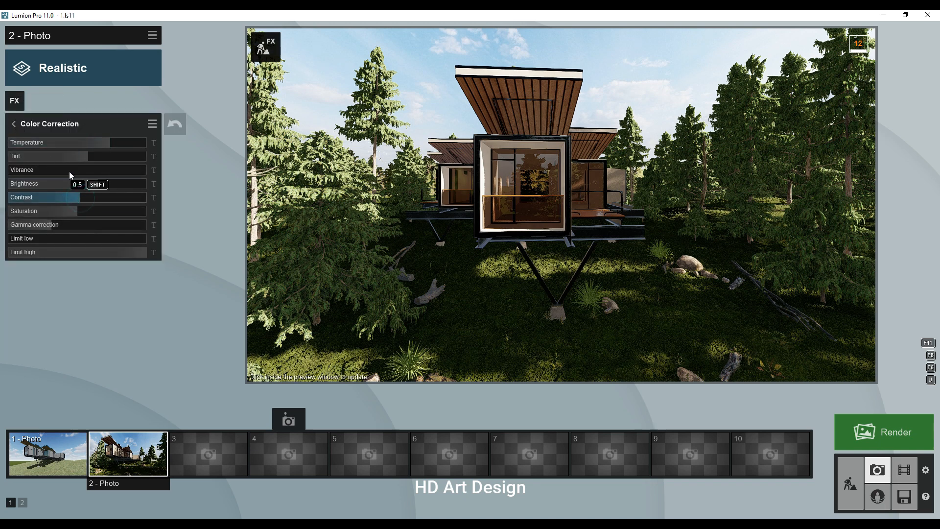
pyautogui.click(15, 129)
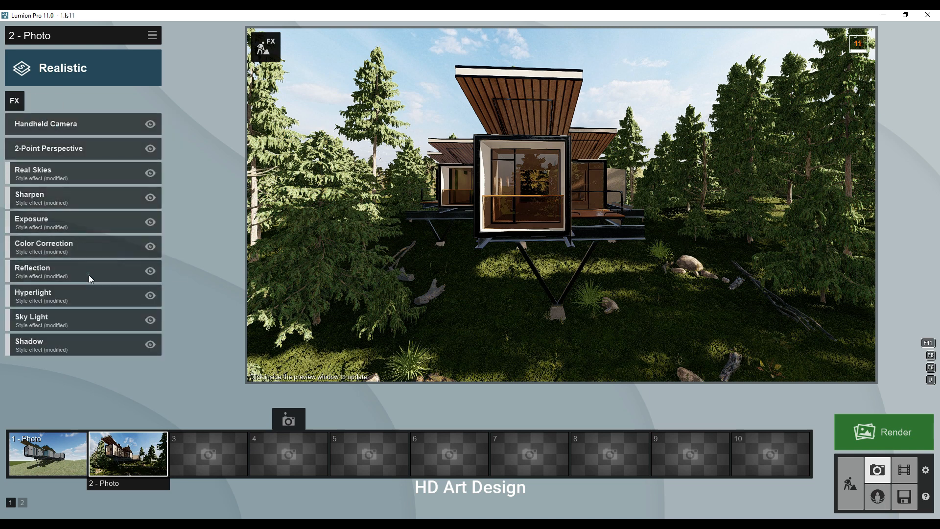
# Step: Review the second photo's Reflection, Hyperlight, Sky Light and Shadow effect settings
pyautogui.click(89, 274)
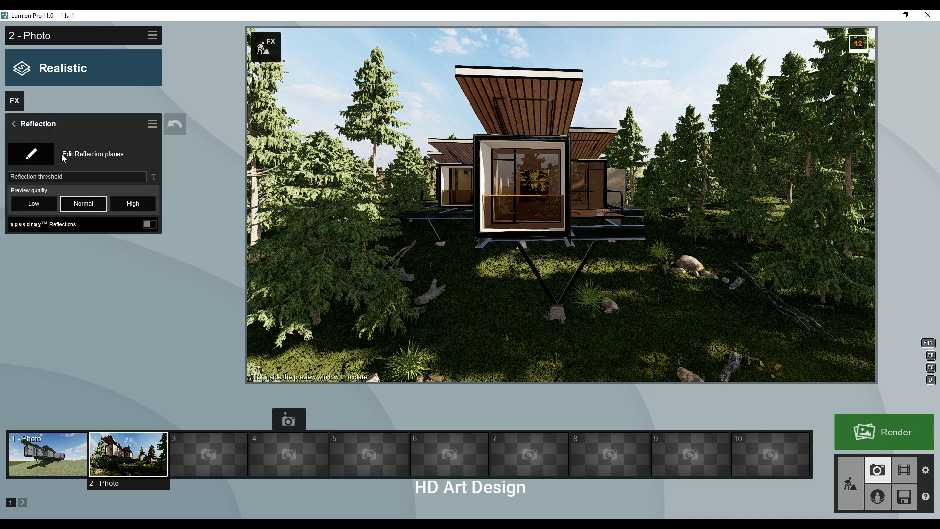
pyautogui.click(14, 121)
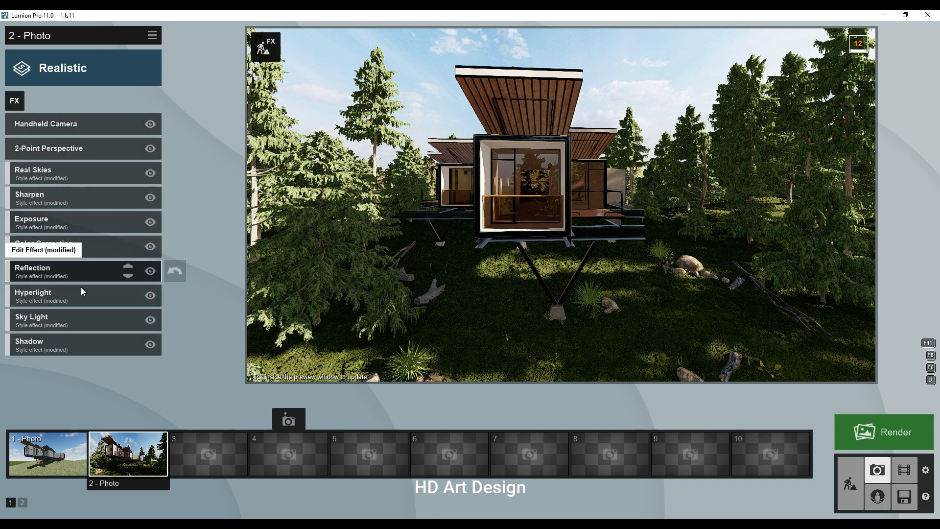
pyautogui.click(82, 293)
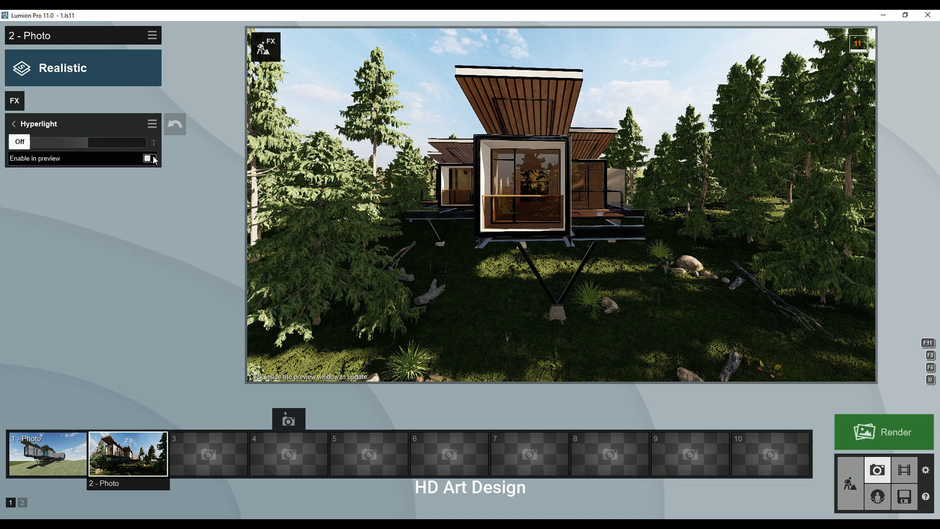
pyautogui.click(14, 124)
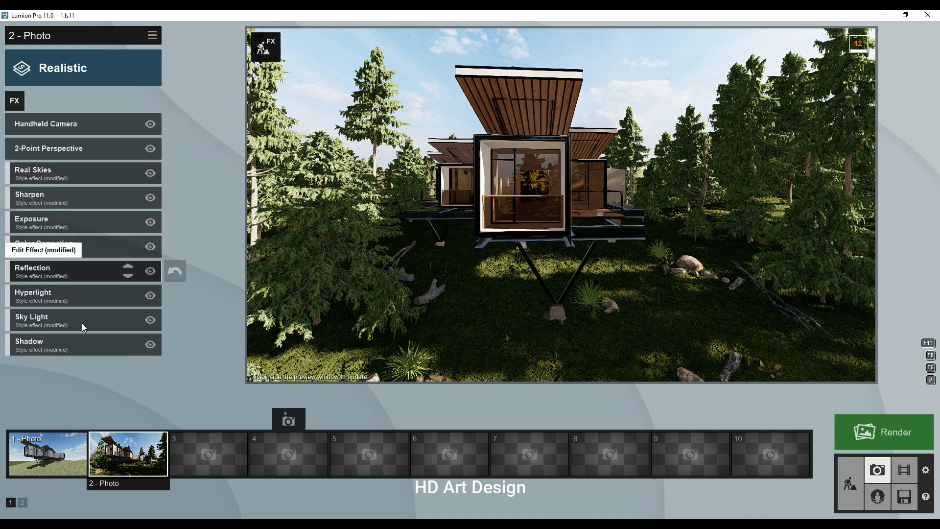
pyautogui.click(78, 320)
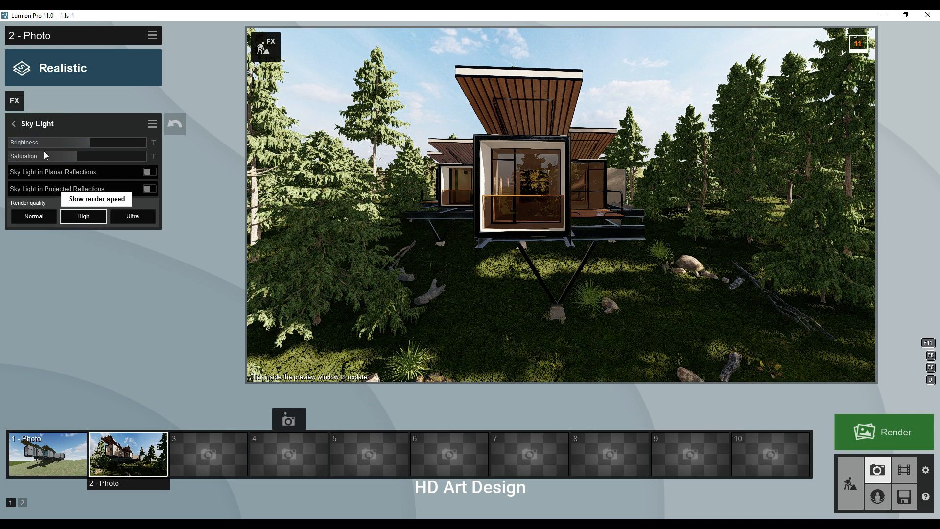
pyautogui.click(13, 123)
pyautogui.click(78, 348)
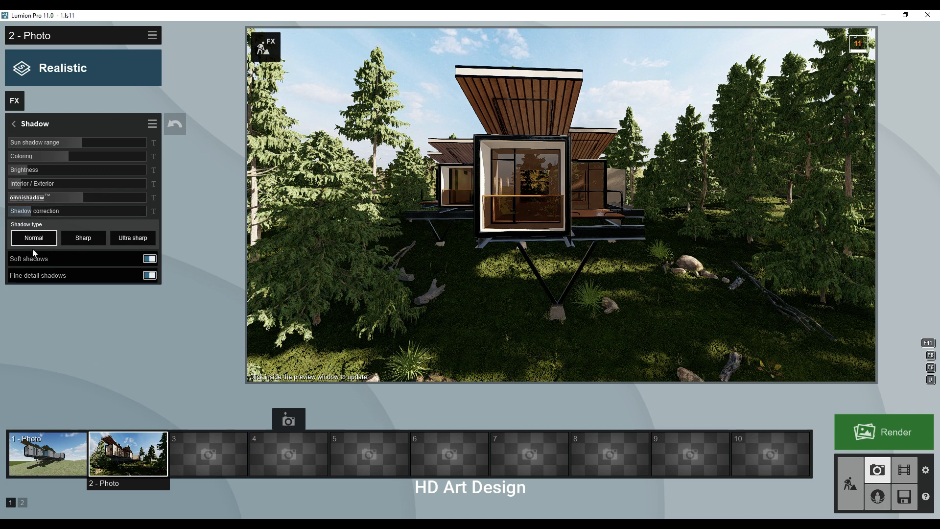
# Step: Set the second photo's omnishadow to about 1.0 in the Shadow effect and return to the effect list
pyautogui.moveTo(22, 200); pyautogui.dragTo(104, 198)
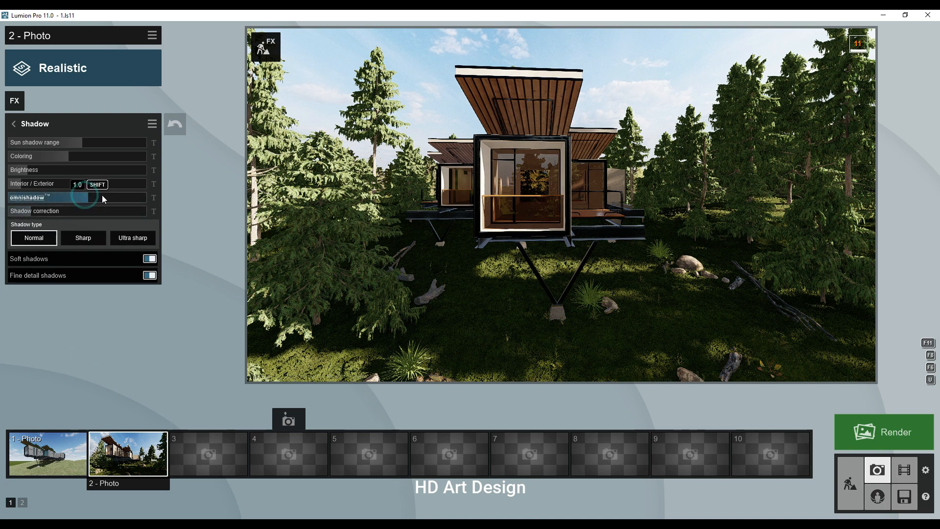
pyautogui.click(16, 124)
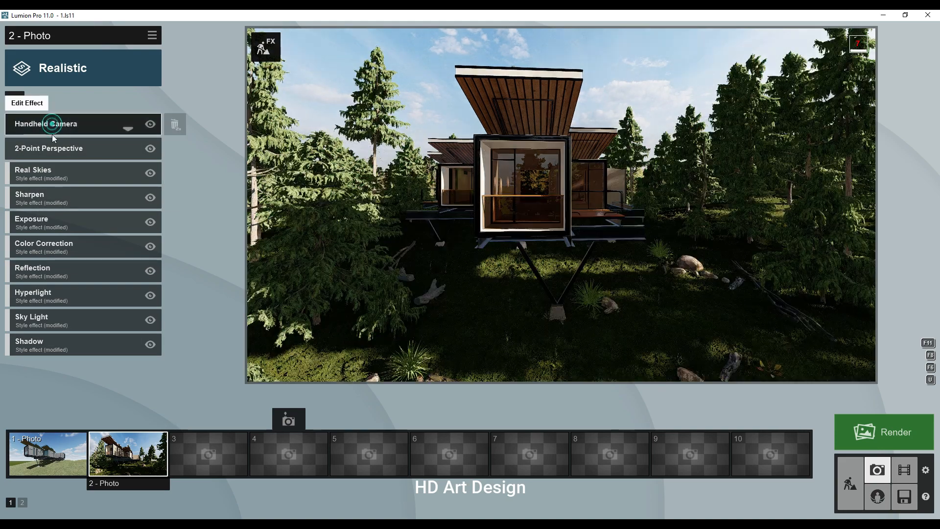
# Step: Turn the second photo sideways with the Handheld Camera angle at its minimum, raise the camera to 7.06 m and update the preview
pyautogui.click(50, 128)
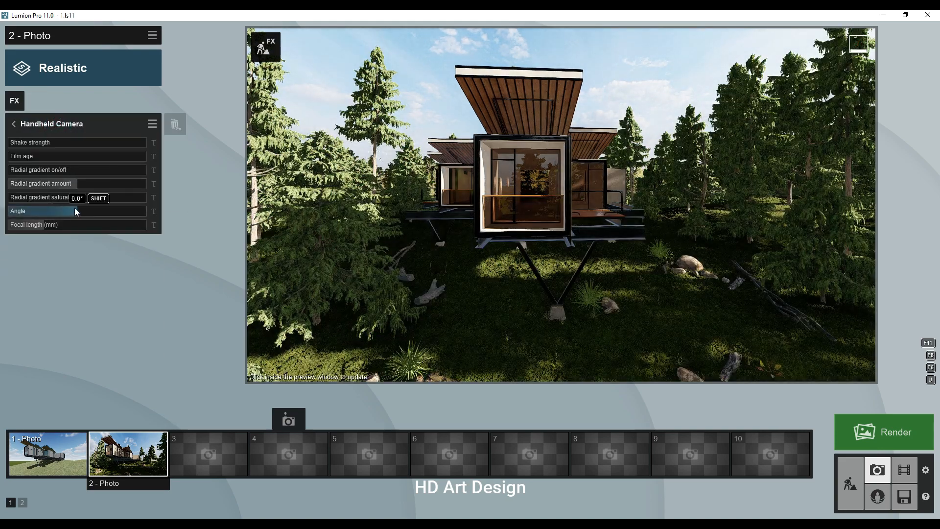
pyautogui.moveTo(45, 212); pyautogui.dragTo(3, 210)
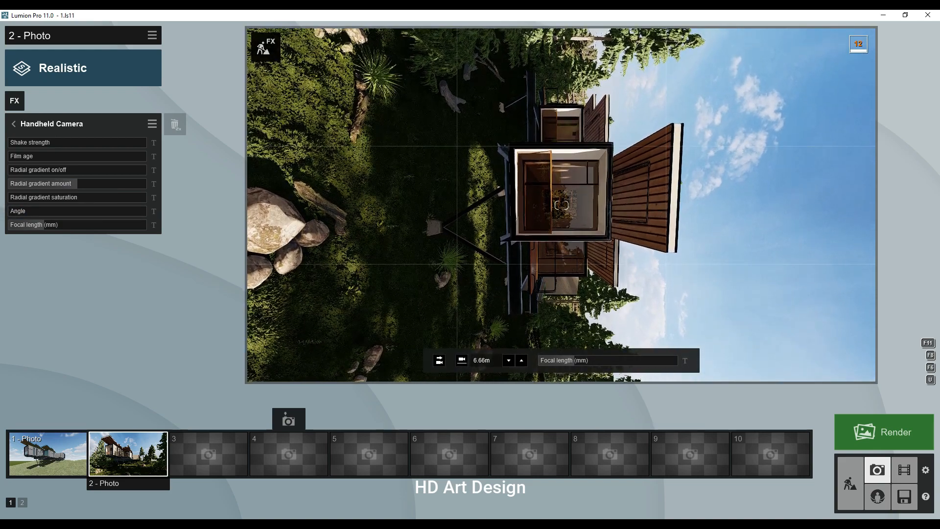
pyautogui.click(521, 360)
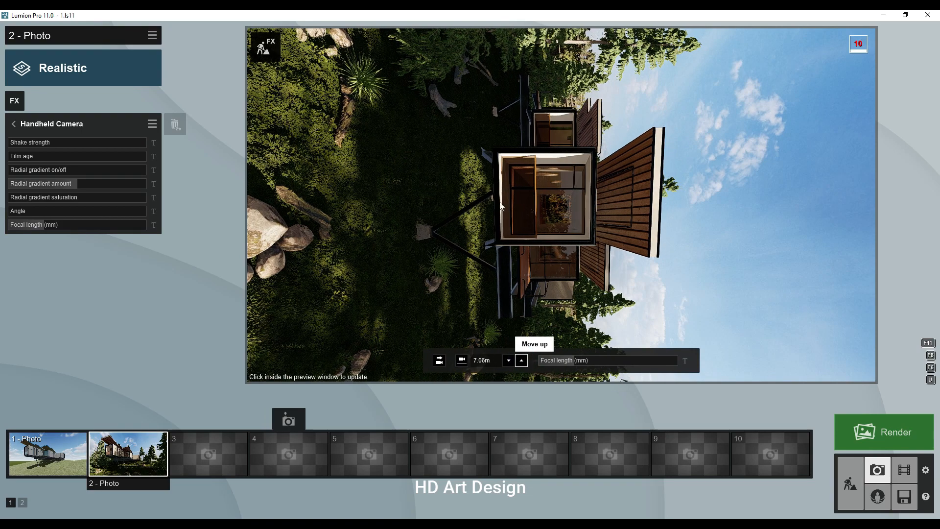
pyautogui.click(498, 174)
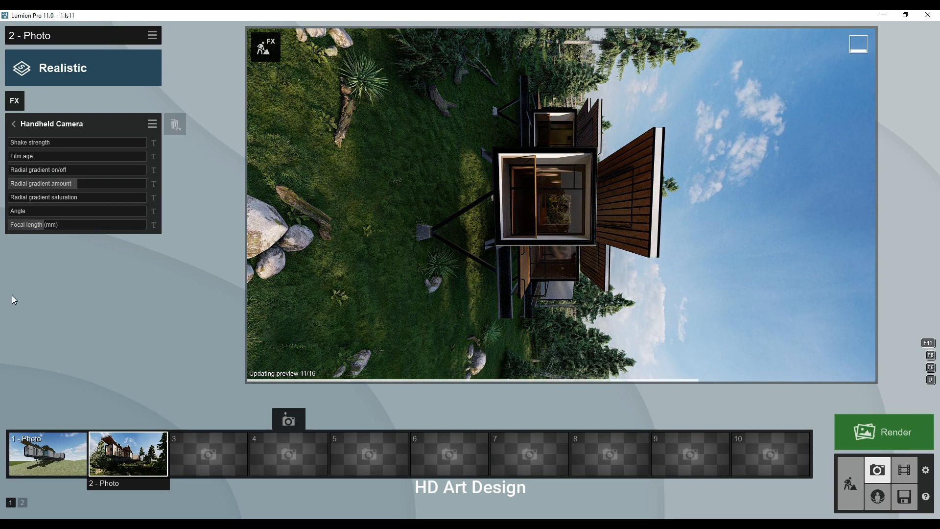
pyautogui.moveTo(414, 222)
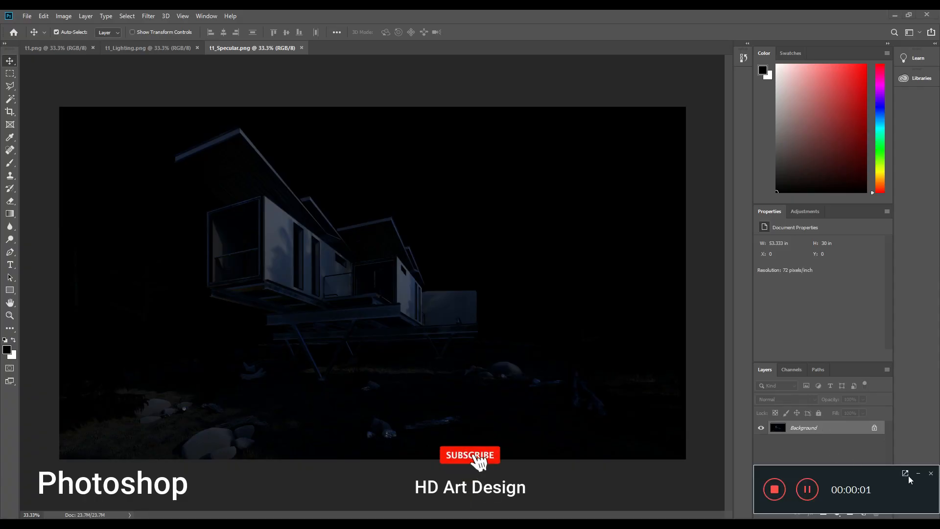
# Step: Switch to Photoshop and convert the Background of t1_Specular.png, t1_Lighting.png and t1.png into regular layers with the default name
pyautogui.click(916, 473)
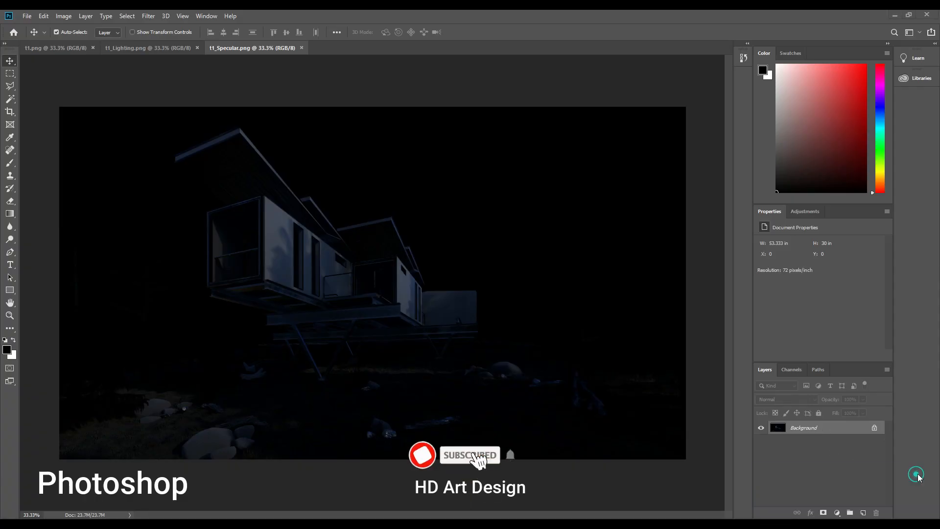
pyautogui.doubleClick(836, 427)
pyautogui.press('Return')
pyautogui.click(147, 48)
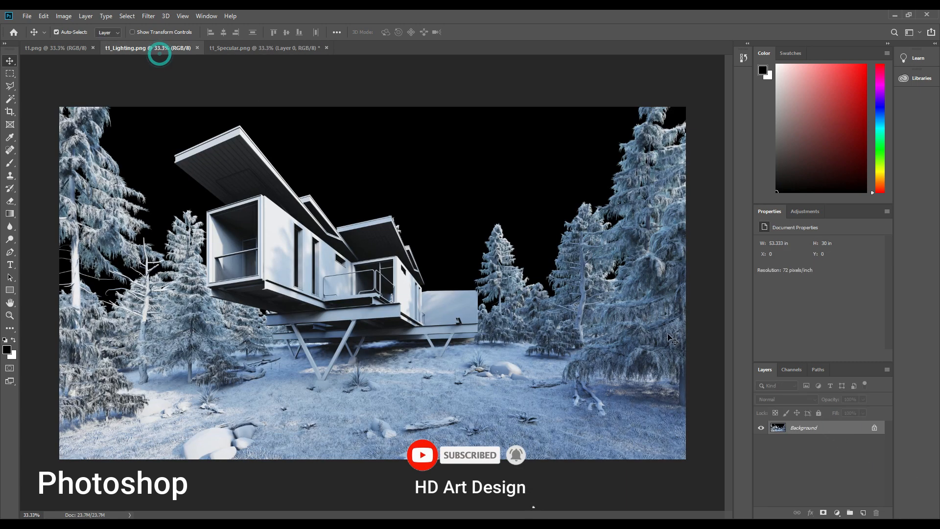
pyautogui.doubleClick(838, 428)
pyautogui.press('Return')
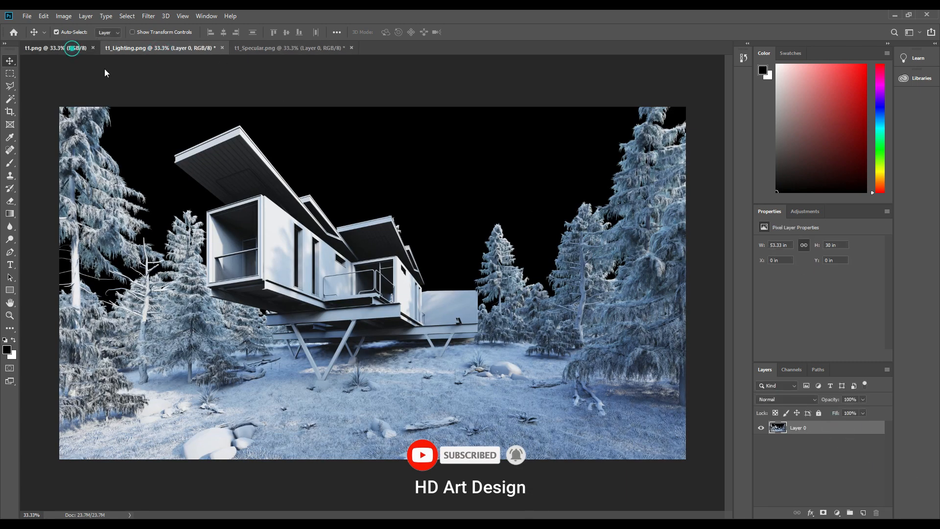
pyautogui.click(55, 48)
pyautogui.doubleClick(821, 427)
pyautogui.press('Return')
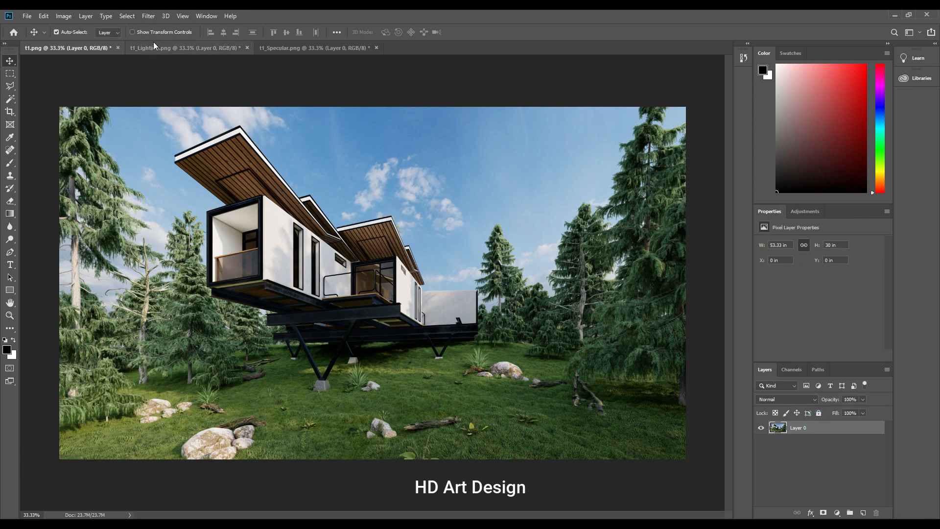
# Step: Copy the lighting and specular images into t1.png as aligned layers, with the specular layer on top
pyautogui.click(165, 49)
pyautogui.moveTo(454, 290)
pyautogui.mouseDown()
pyautogui.moveTo(99, 53)
pyautogui.moveTo(147, 123)
pyautogui.moveTo(362, 286)
pyautogui.moveTo(480, 293)
pyautogui.moveTo(469, 289)
pyautogui.mouseUp()
pyautogui.click(315, 47)
pyautogui.moveTo(402, 201); pyautogui.dragTo(414, 331)
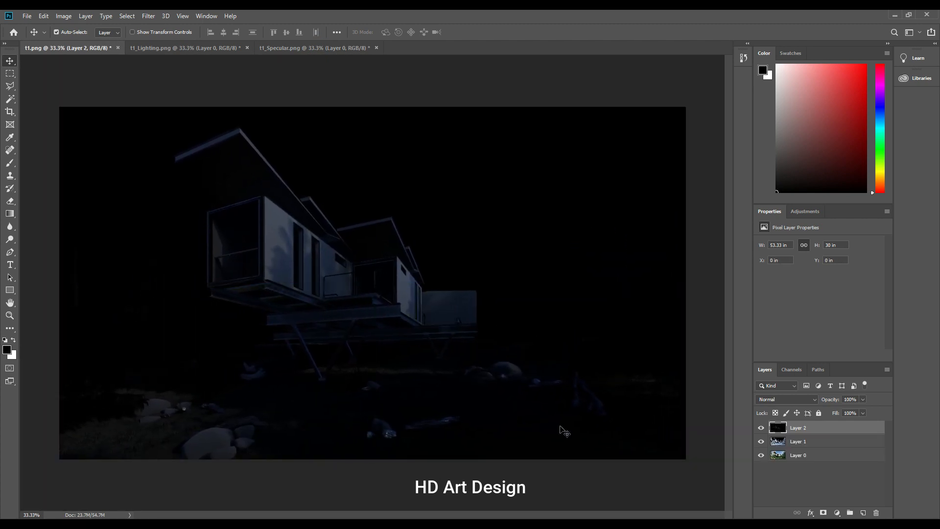
# Step: Blend the lighting layer (Layer 1) in Soft Light mode at 33% opacity
pyautogui.click(803, 443)
pyautogui.click(794, 400)
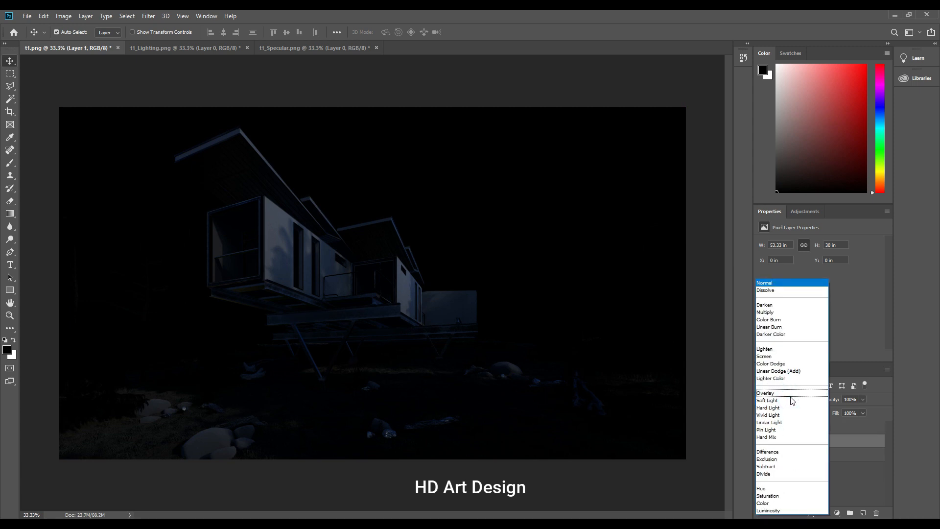
pyautogui.click(789, 402)
pyautogui.click(862, 400)
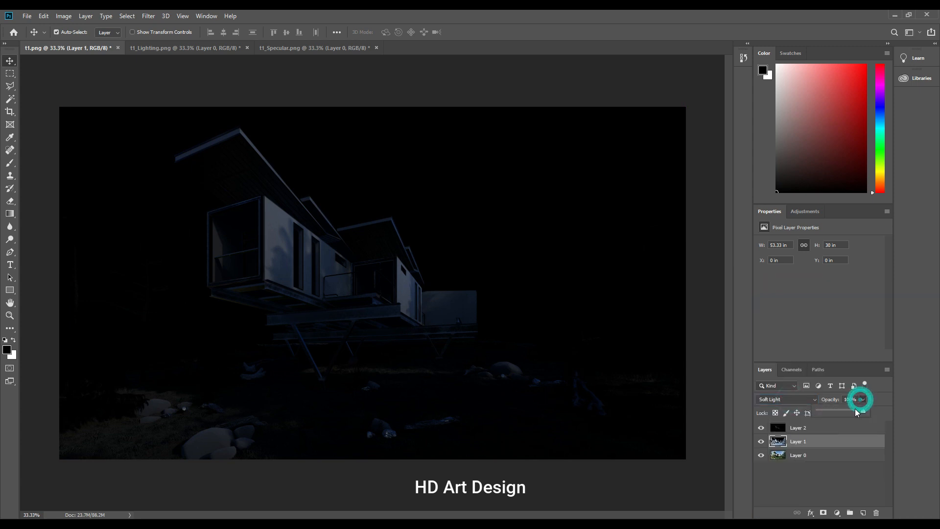
pyautogui.moveTo(863, 409); pyautogui.dragTo(831, 410)
# Step: Blend the specular layer (Layer 2) in Screen mode at 62% opacity
pyautogui.click(820, 429)
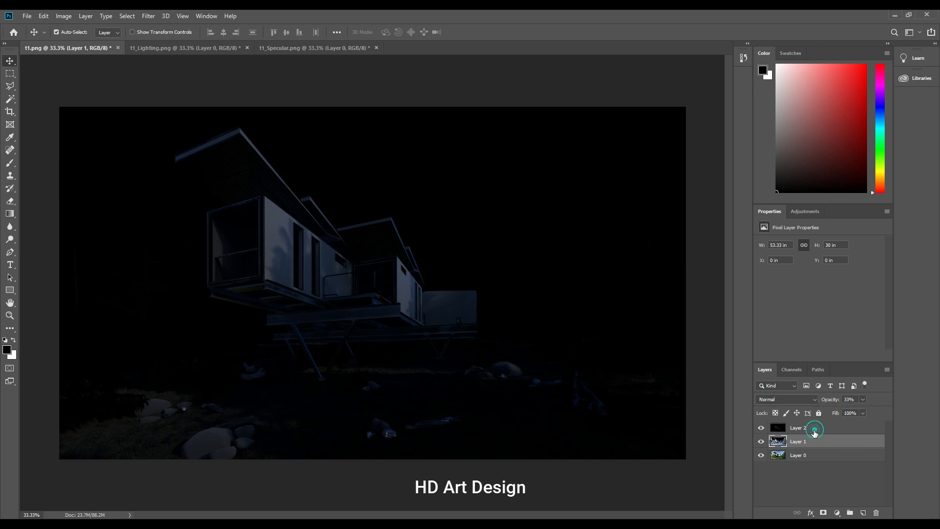
pyautogui.click(786, 400)
pyautogui.click(786, 357)
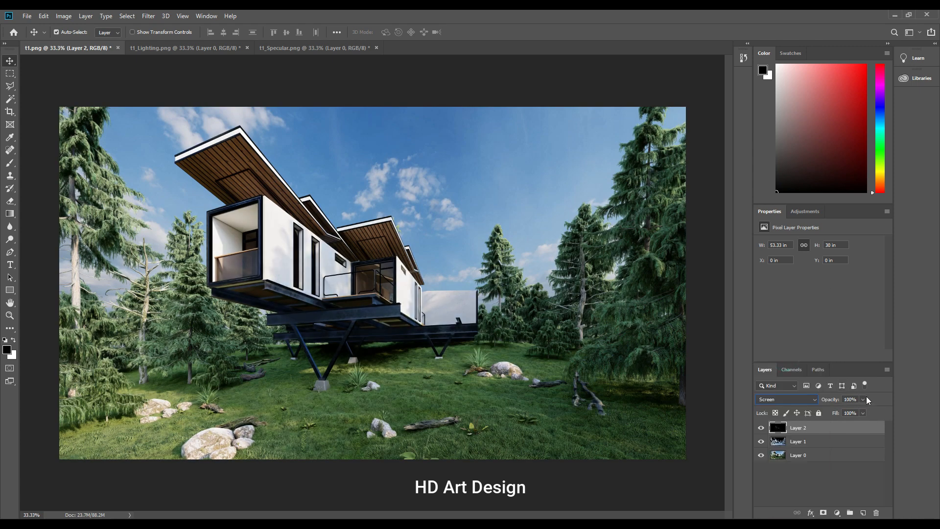
pyautogui.moveTo(854, 413); pyautogui.dragTo(846, 411)
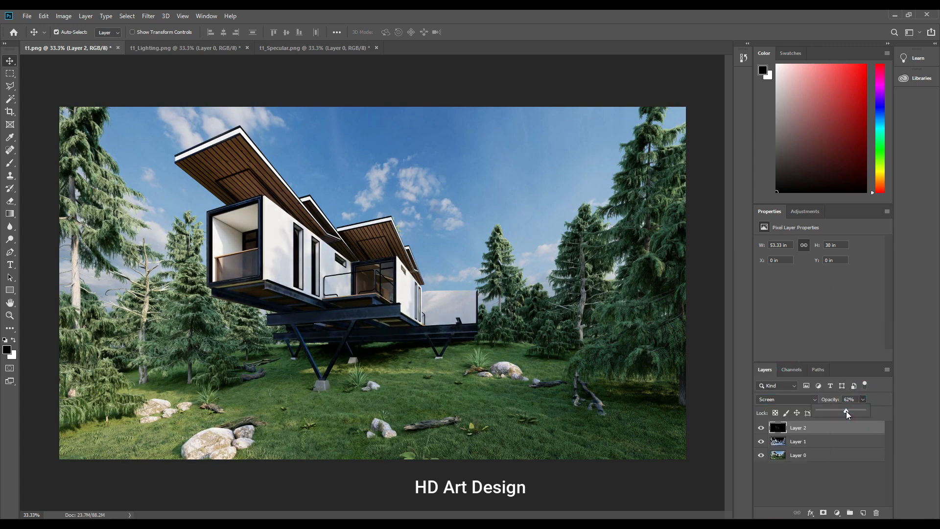
pyautogui.click(843, 465)
# Step: Select Layer 2, Layer 1 and Layer 0 and merge them into one layer
pyautogui.click(813, 427)
pyautogui.keyDown('shift'); pyautogui.click(807, 442); pyautogui.keyUp('shift')
pyautogui.keyDown('shift'); pyautogui.click(803, 455); pyautogui.keyUp('shift')
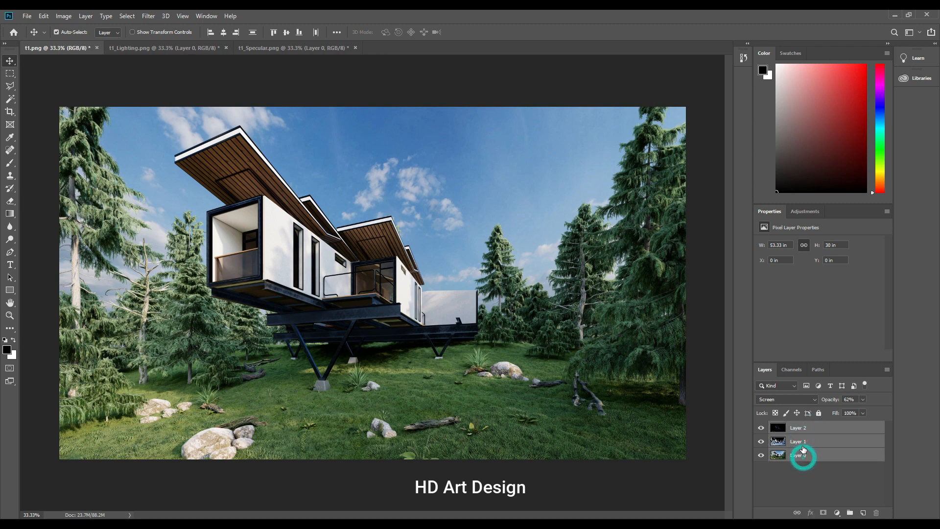
pyautogui.rightClick(808, 454)
pyautogui.click(832, 320)
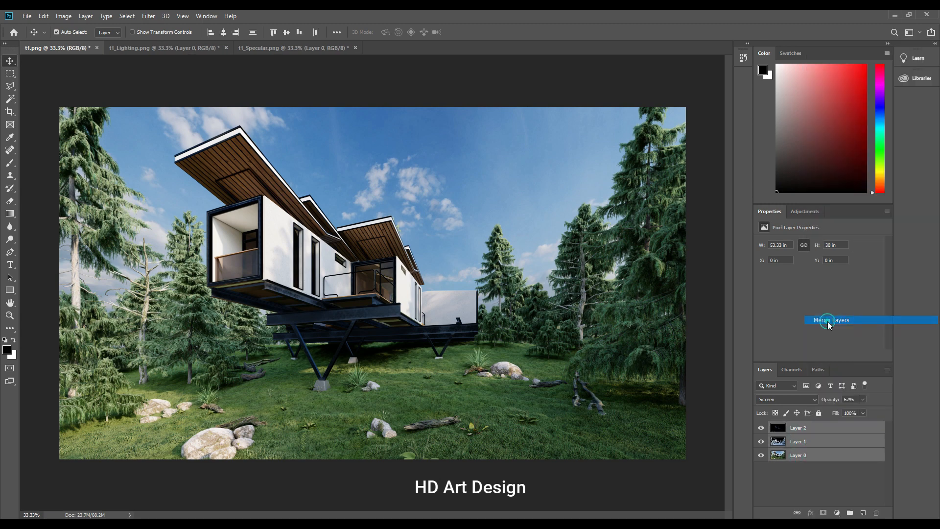
# Step: Start the Camera Raw Filter on the merged layer and set Temperature to +2 and Exposure to +0.60
pyautogui.click(148, 16)
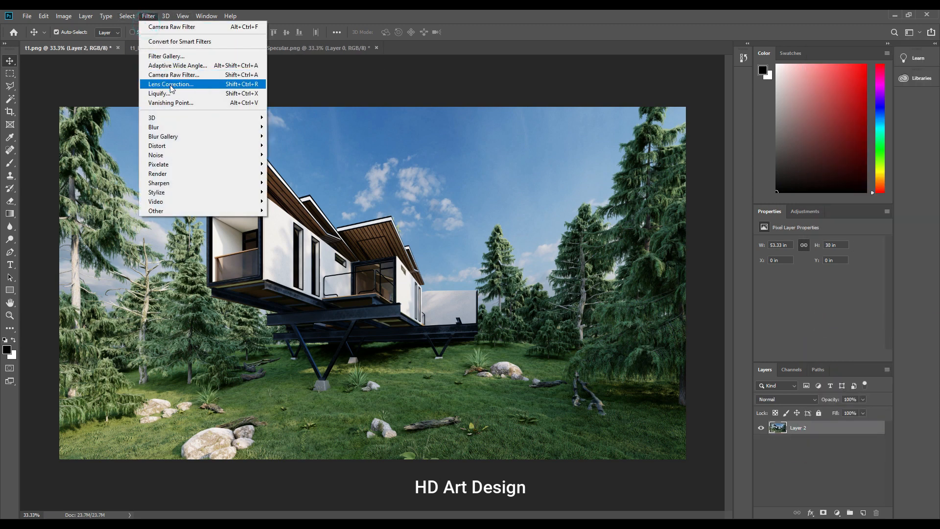
pyautogui.click(174, 75)
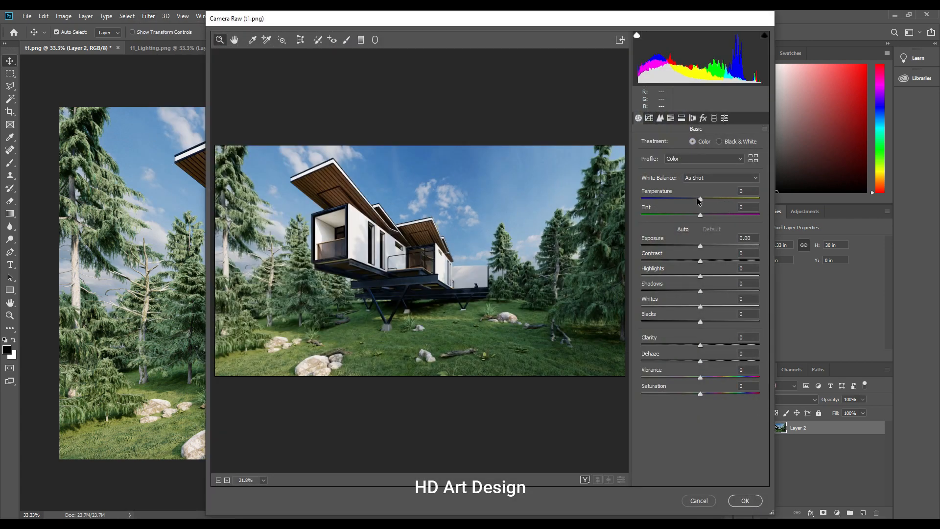
pyautogui.moveTo(703, 200); pyautogui.dragTo(704, 201)
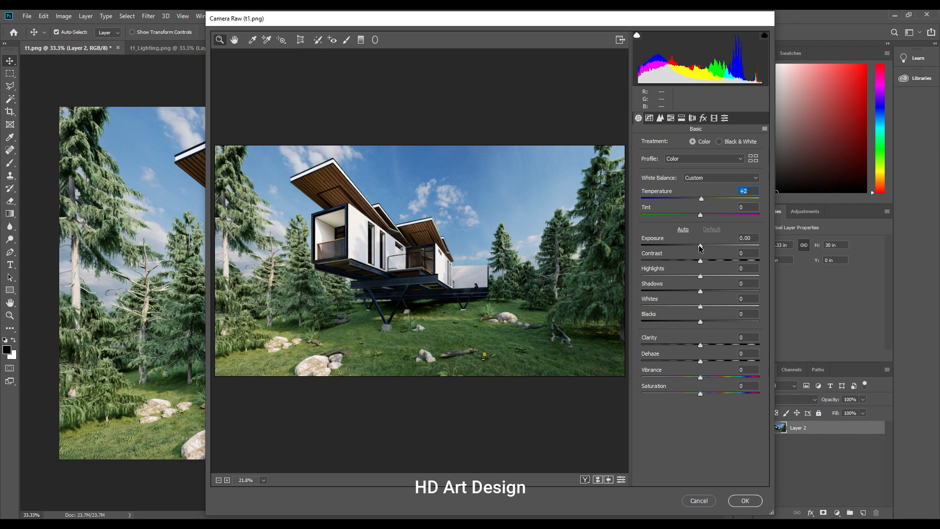
pyautogui.moveTo(700, 246); pyautogui.dragTo(707, 246)
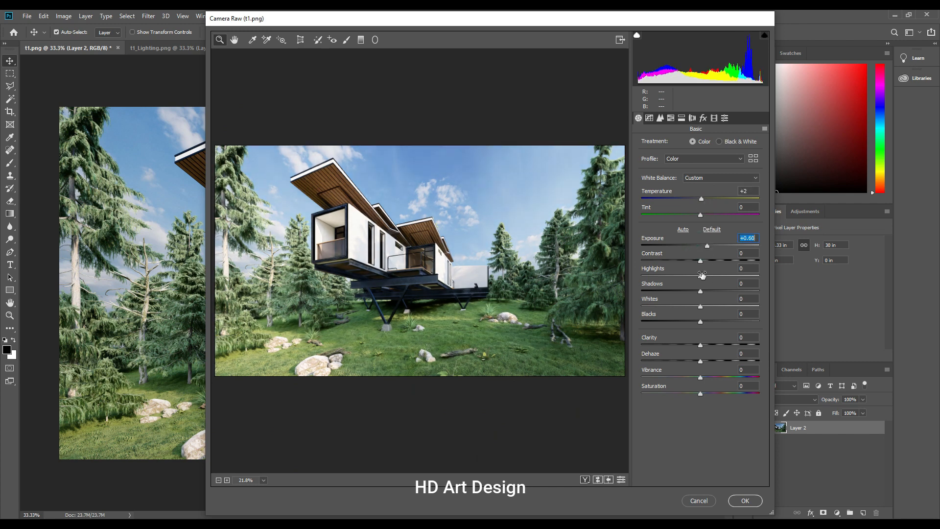
# Step: Set Clarity +16, Dehaze +3, Blacks -10, Whites -19, Shadows +21, Highlights -16 and Contrast -18, and apply the Camera Raw Filter
pyautogui.moveTo(702, 346)
pyautogui.mouseDown()
pyautogui.moveTo(712, 348)
pyautogui.moveTo(683, 360)
pyautogui.moveTo(702, 364)
pyautogui.mouseUp()
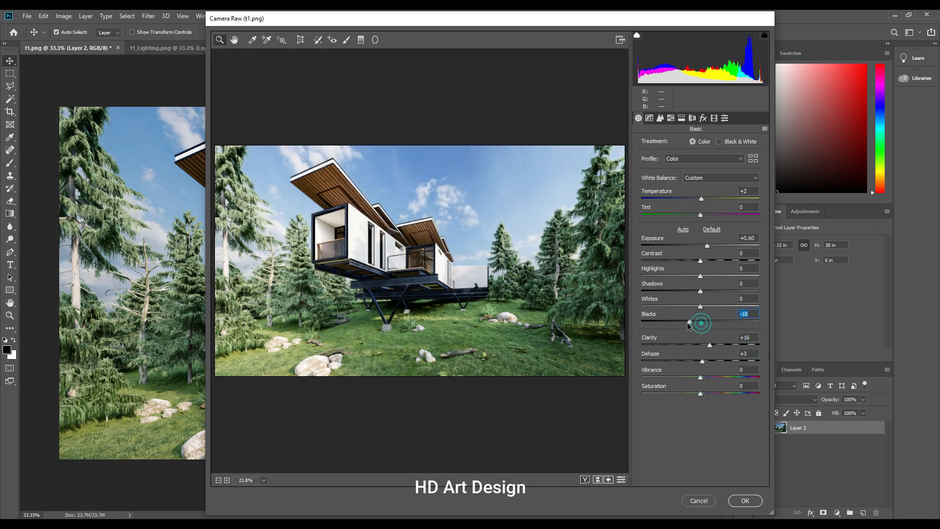
pyautogui.moveTo(689, 323); pyautogui.dragTo(715, 292)
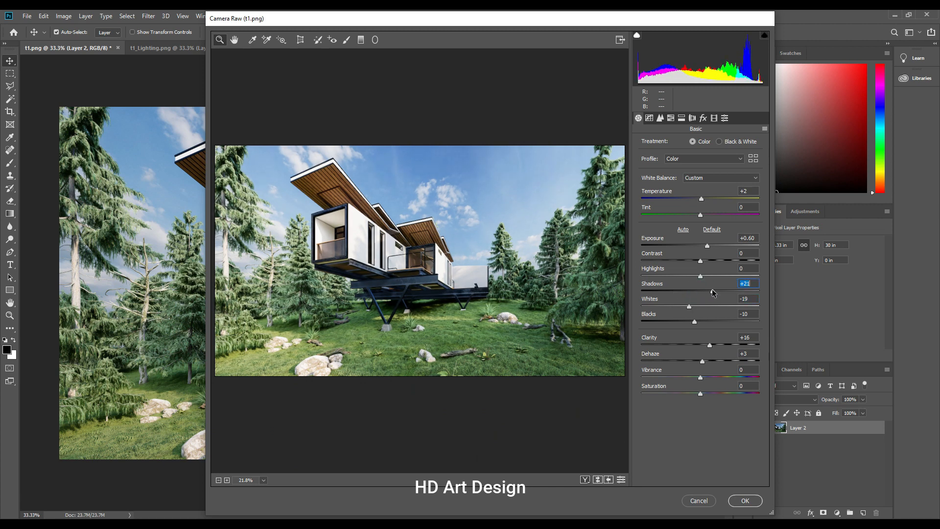
pyautogui.moveTo(701, 276); pyautogui.dragTo(687, 262)
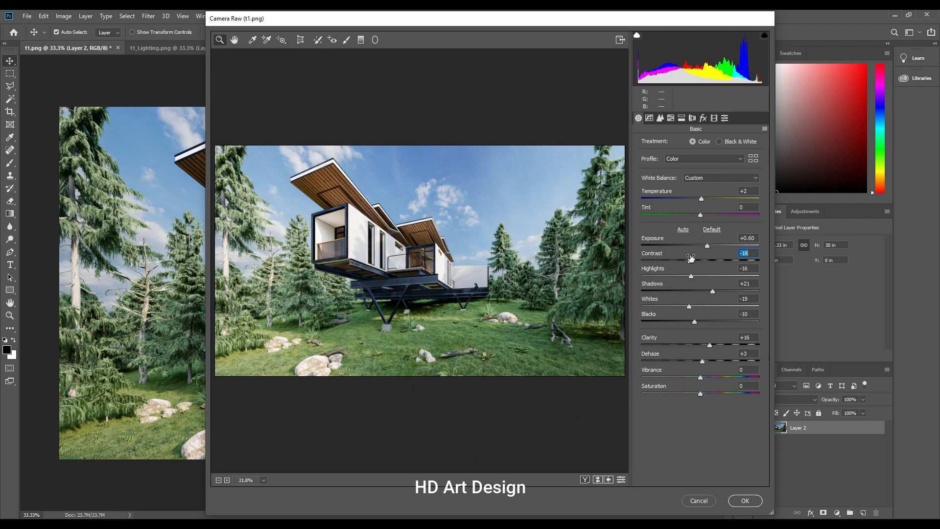
pyautogui.click(745, 500)
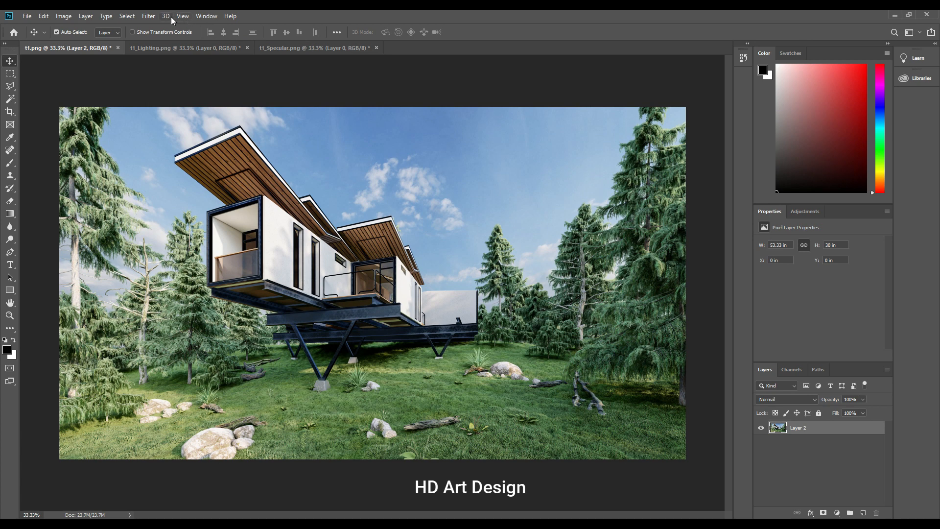
# Step: Apply an Iris Blur of 9 px with a wide ellipse around the house, leaving only the image's outer edges blurred
pyautogui.click(148, 15)
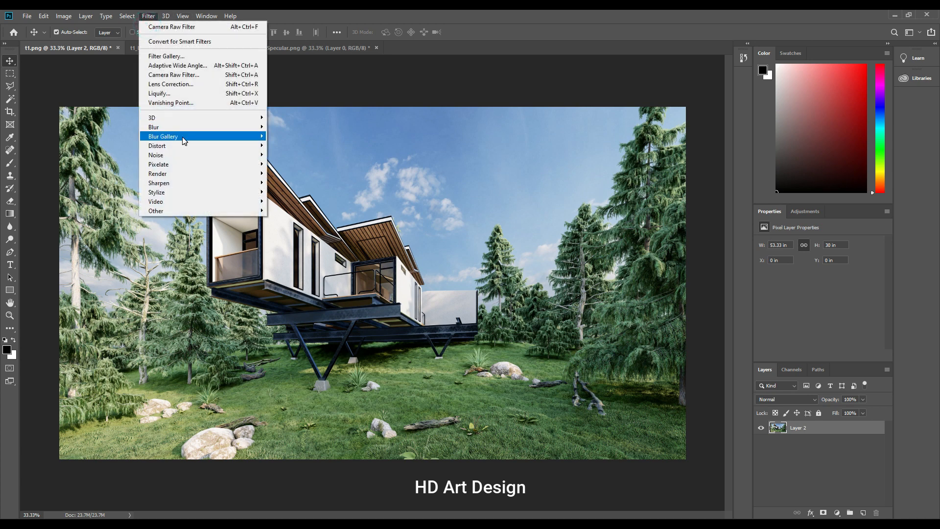
pyautogui.moveTo(191, 139)
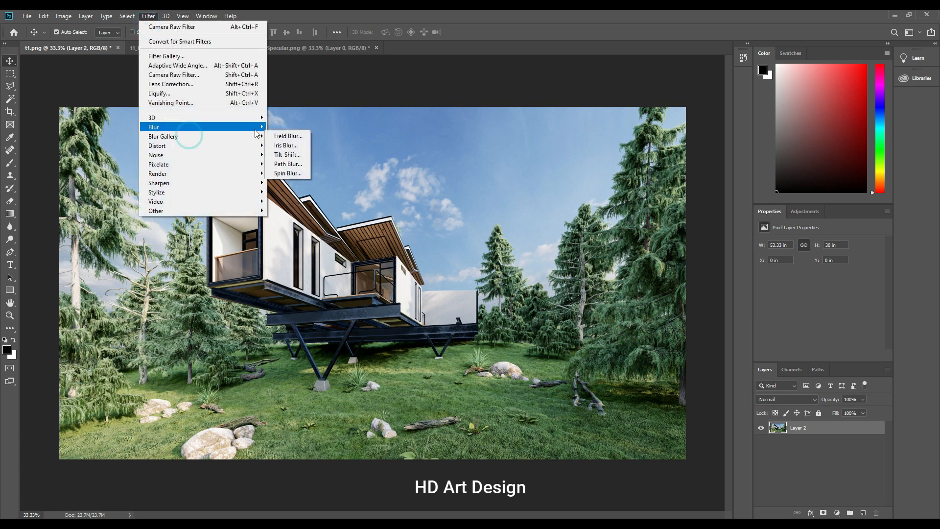
pyautogui.click(284, 146)
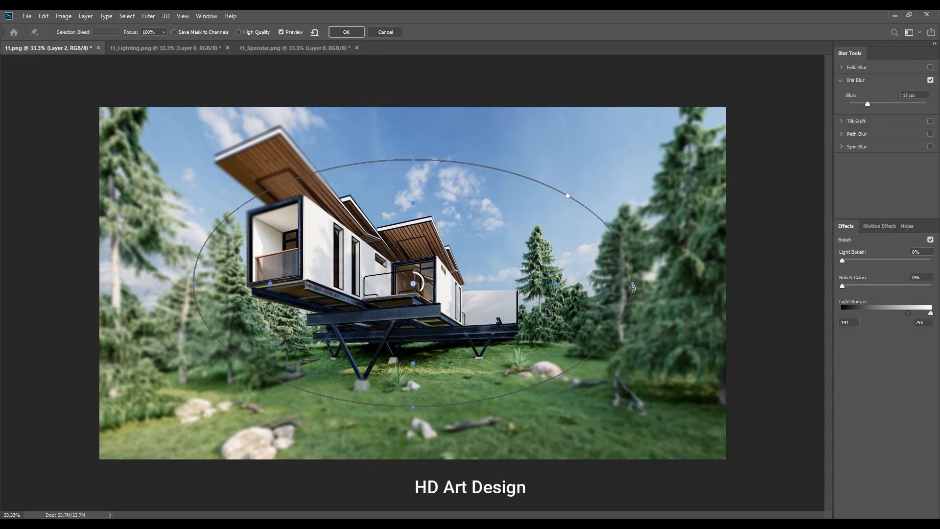
pyautogui.moveTo(632, 287); pyautogui.dragTo(754, 132)
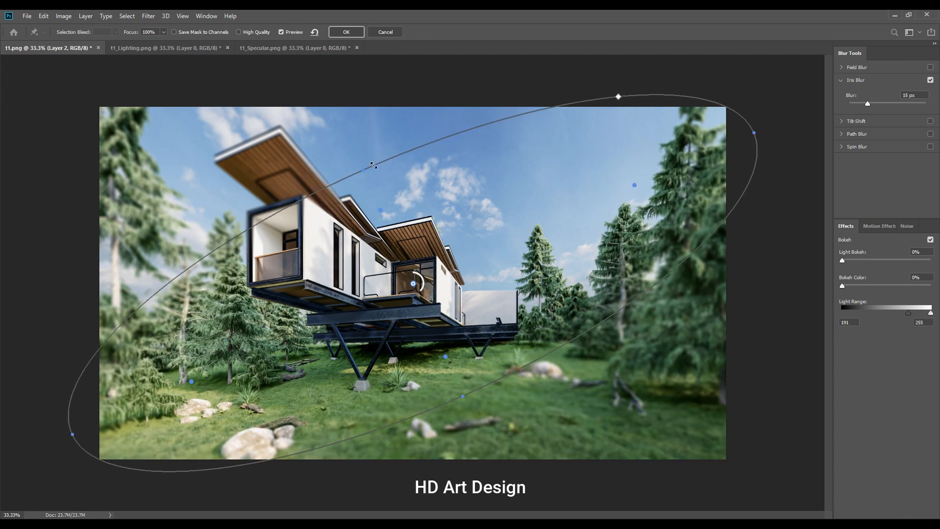
pyautogui.moveTo(363, 172); pyautogui.dragTo(380, 63)
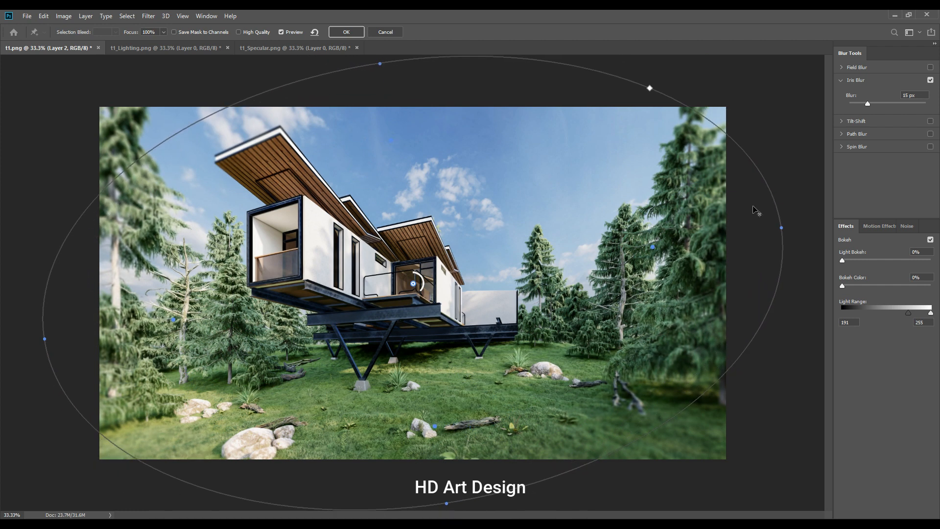
pyautogui.moveTo(782, 229); pyautogui.dragTo(758, 247)
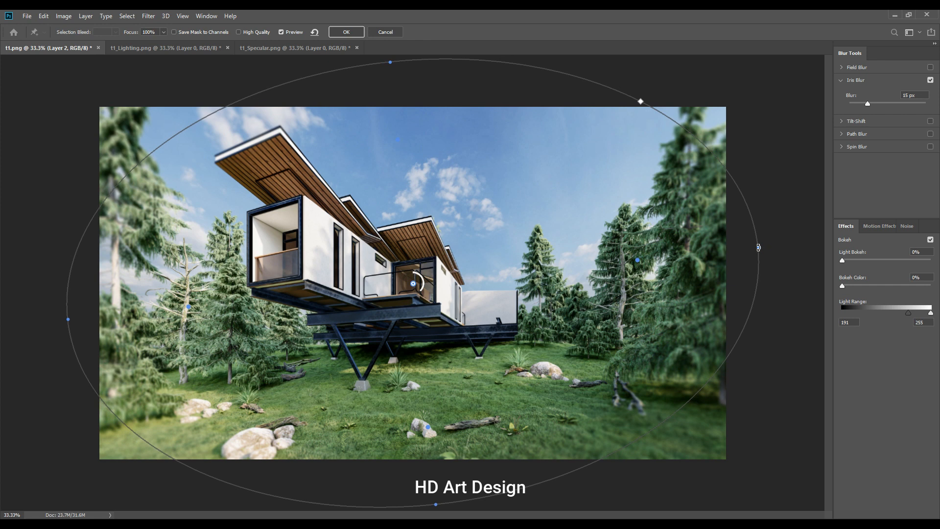
pyautogui.moveTo(425, 292); pyautogui.dragTo(429, 286)
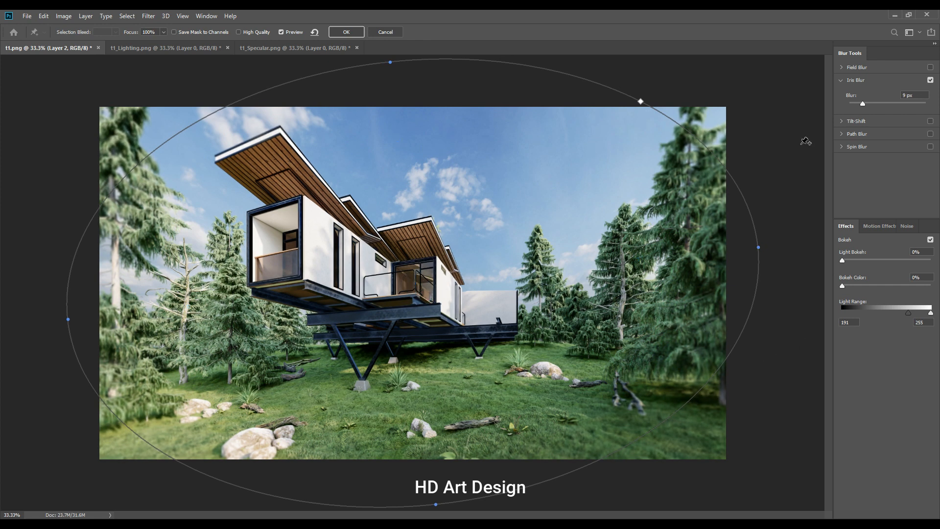
pyautogui.click(347, 33)
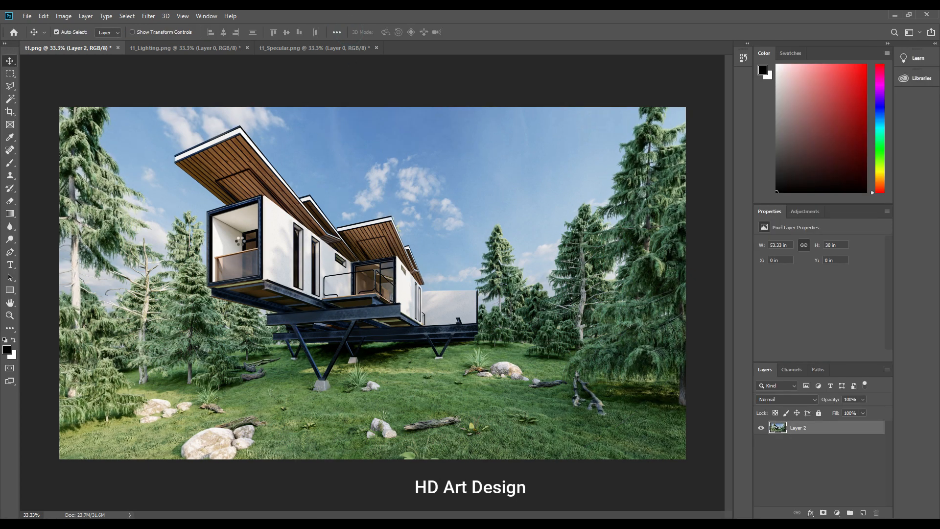